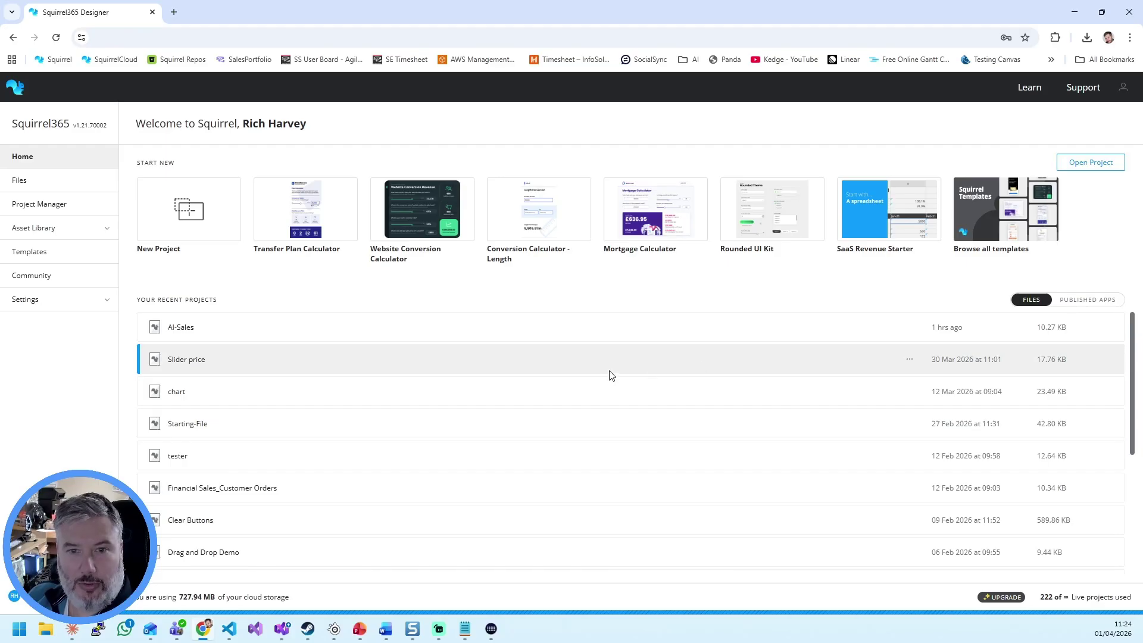
Open the AI-Sales project and run its dScover component in debug mode
click(172, 335)
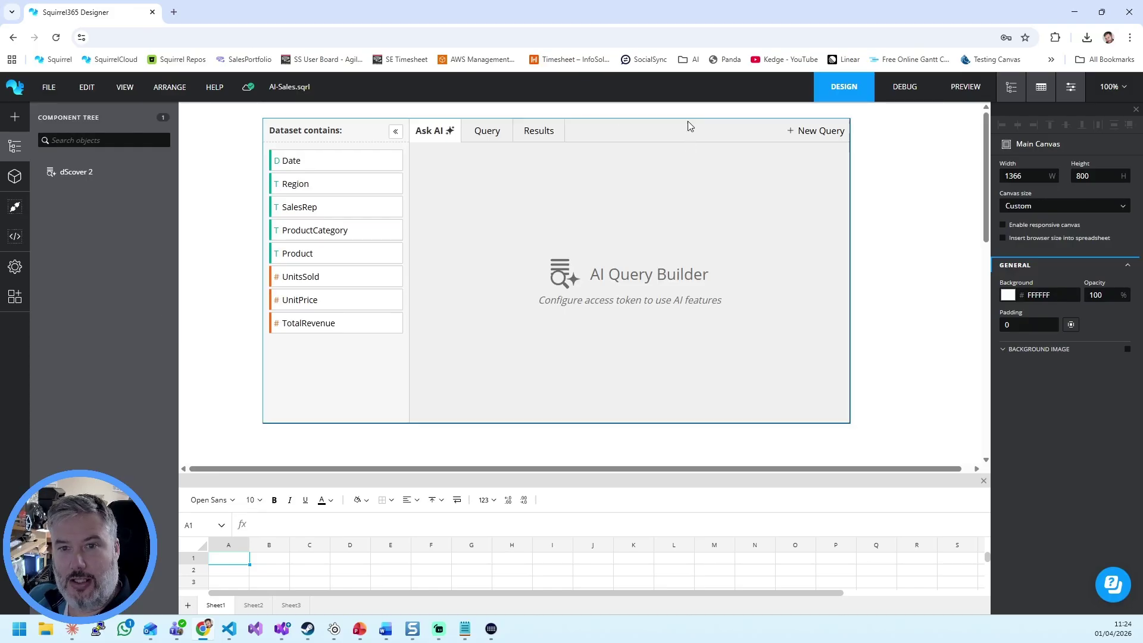
drag(678, 128, 699, 149)
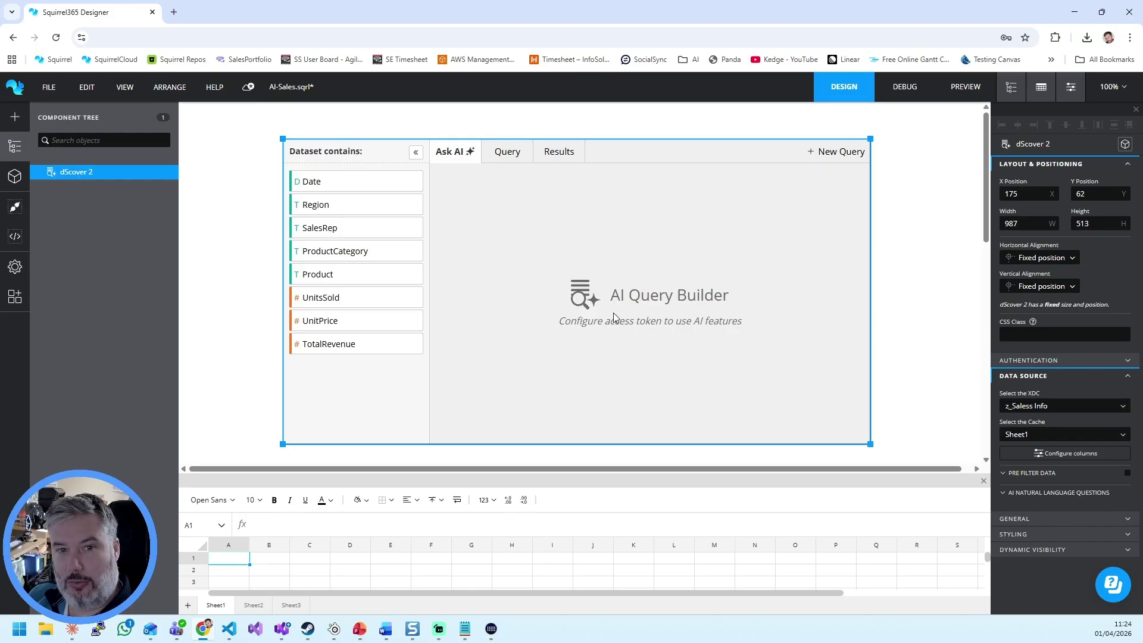
click(907, 88)
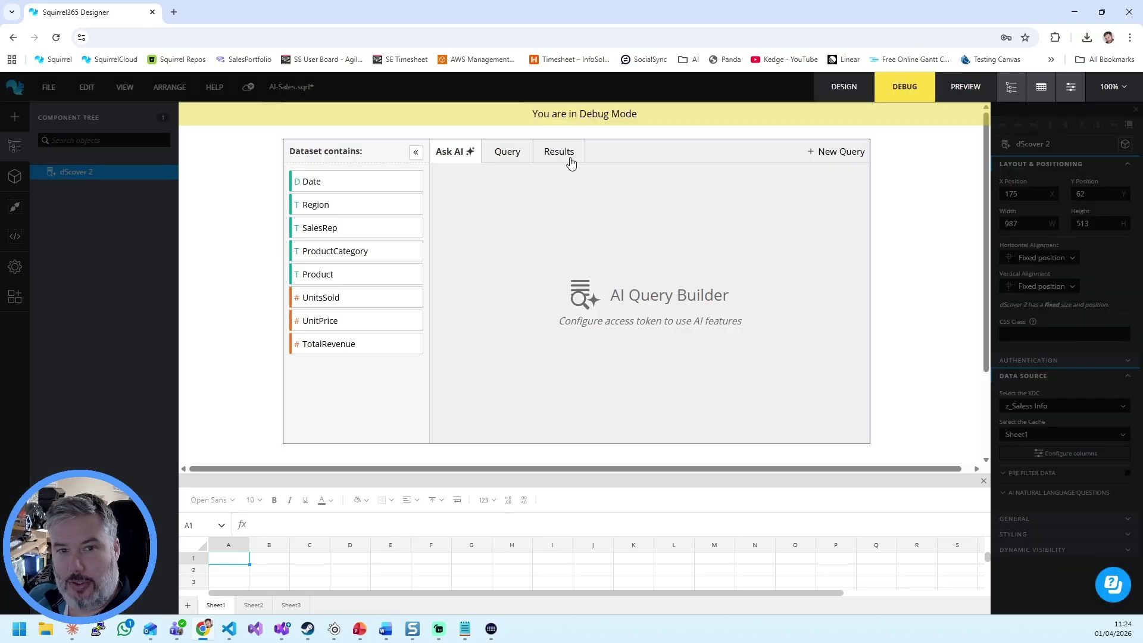
Build a query with the ProductCategory and UnitsSold columns and review its results
click(523, 156)
drag(331, 251, 470, 238)
drag(330, 297, 619, 250)
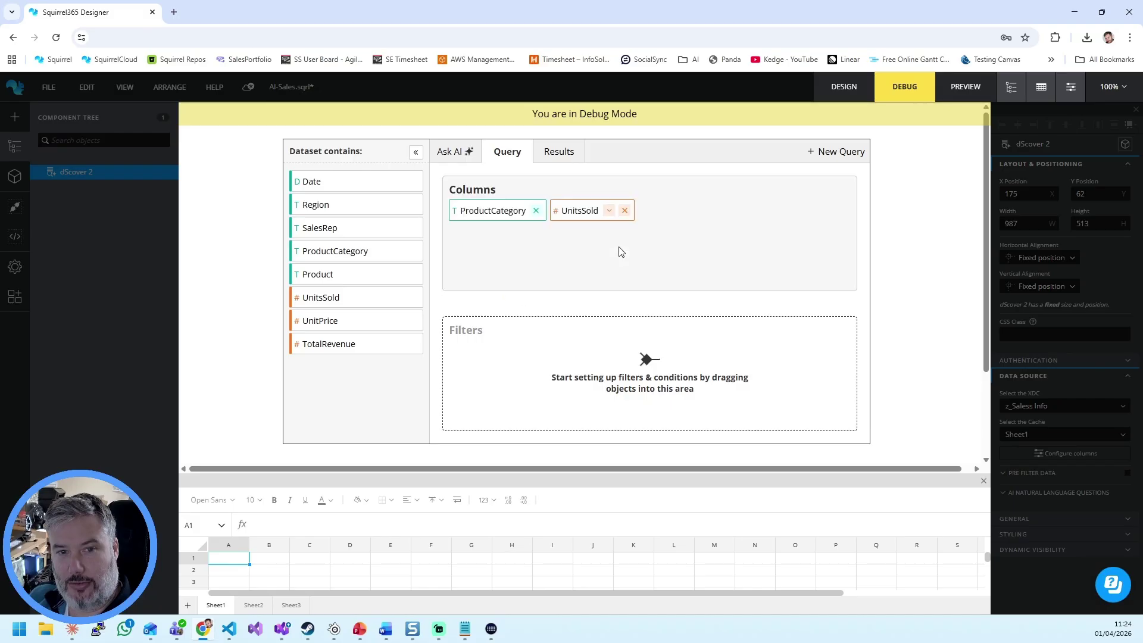
click(560, 154)
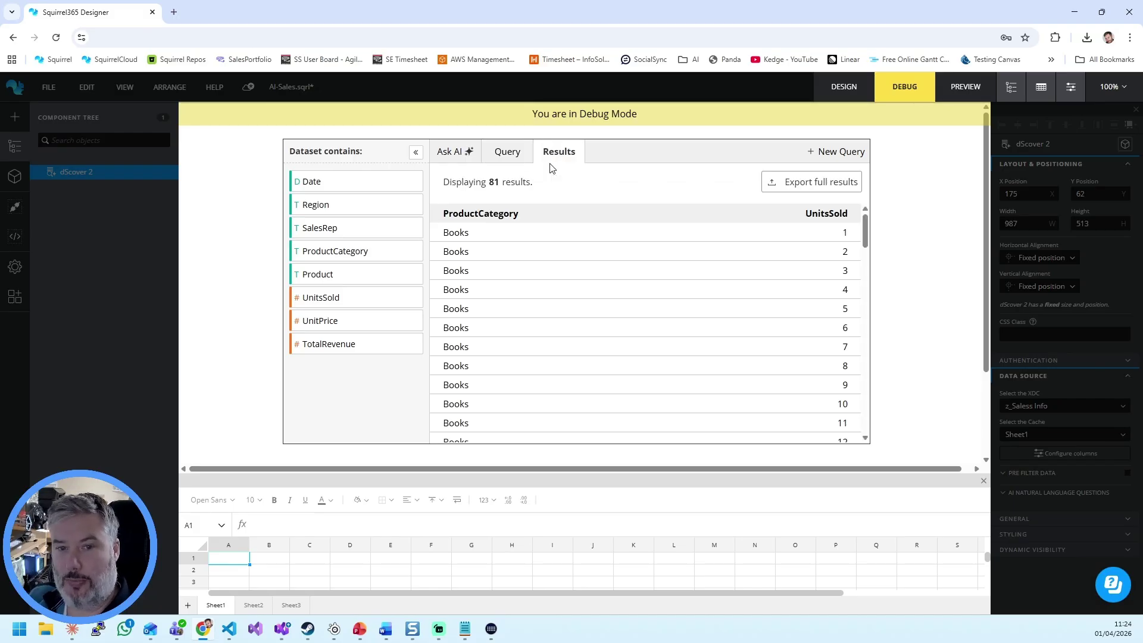
scroll(709, 232, down, 6)
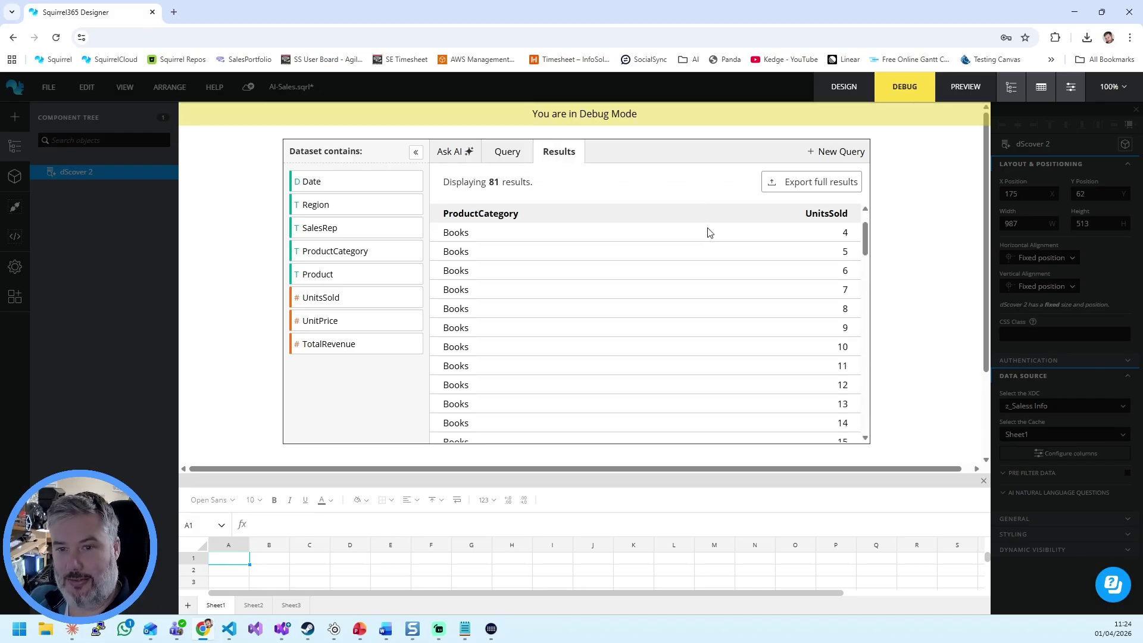
Aggregate the query's UnitsSold column as SUM and display the results per product category
click(507, 153)
click(614, 213)
click(613, 238)
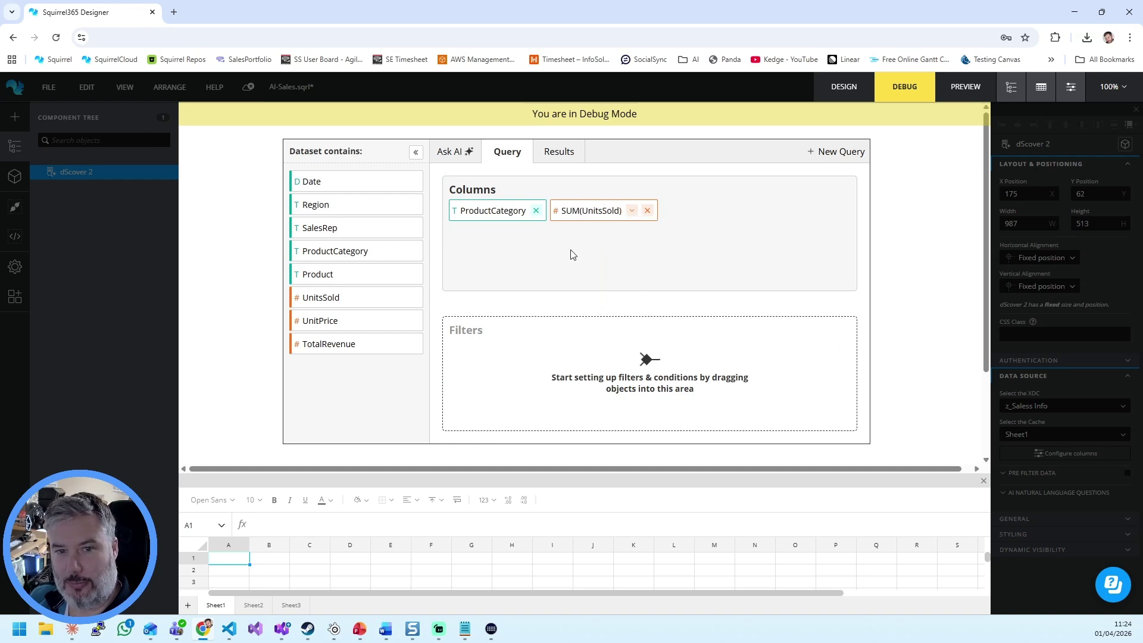
click(566, 152)
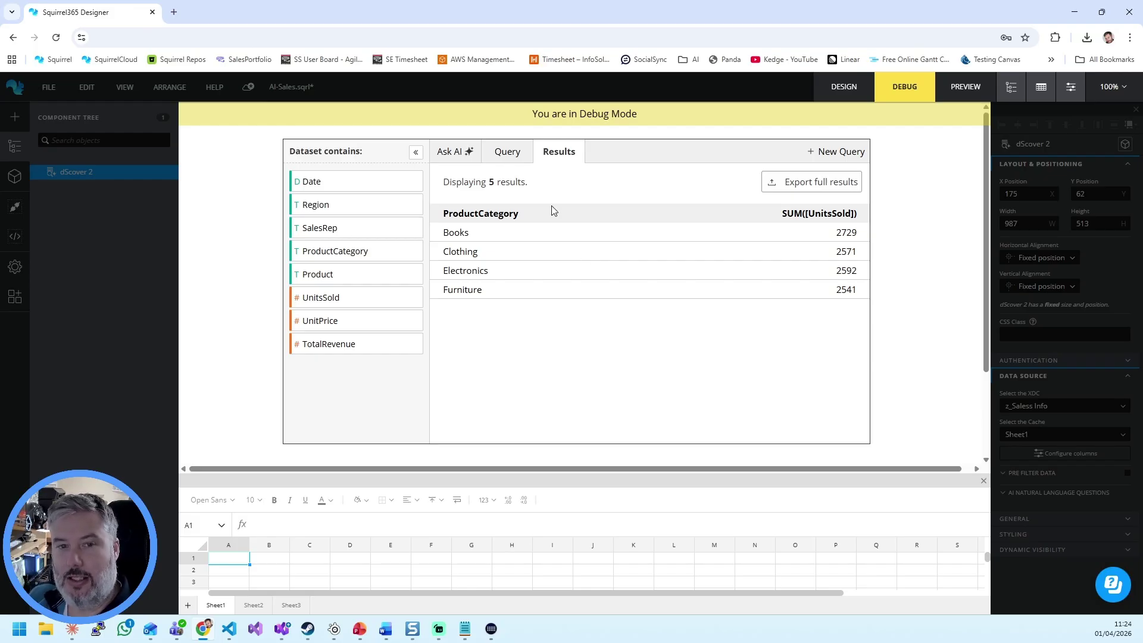
Check the Ask AI view, leave debug mode and close the project without saving the changes
click(459, 163)
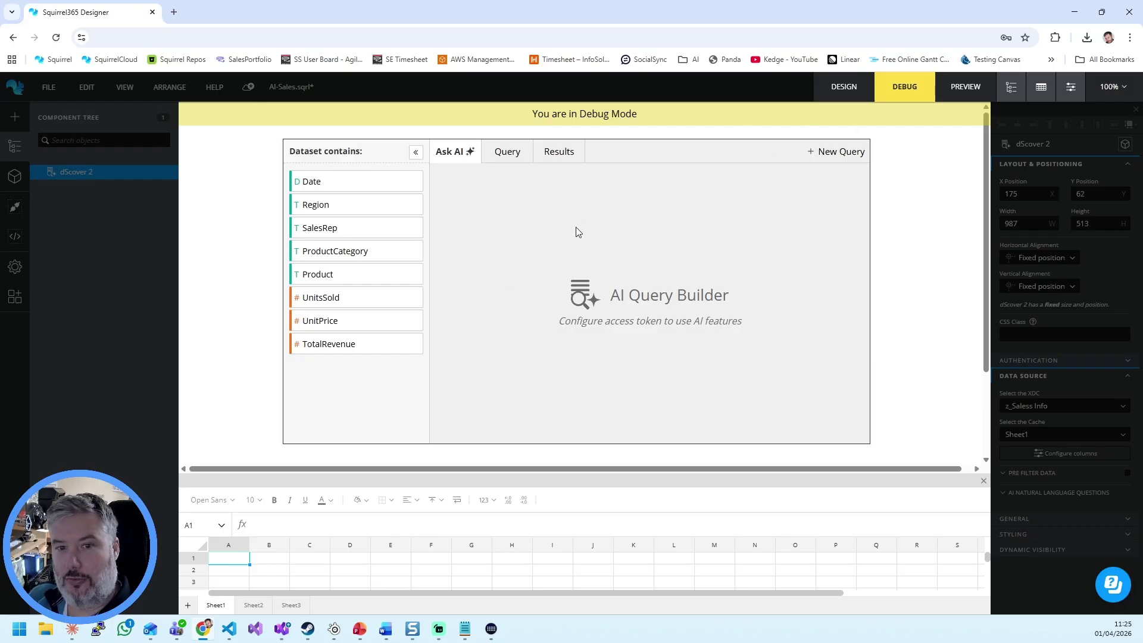
click(843, 92)
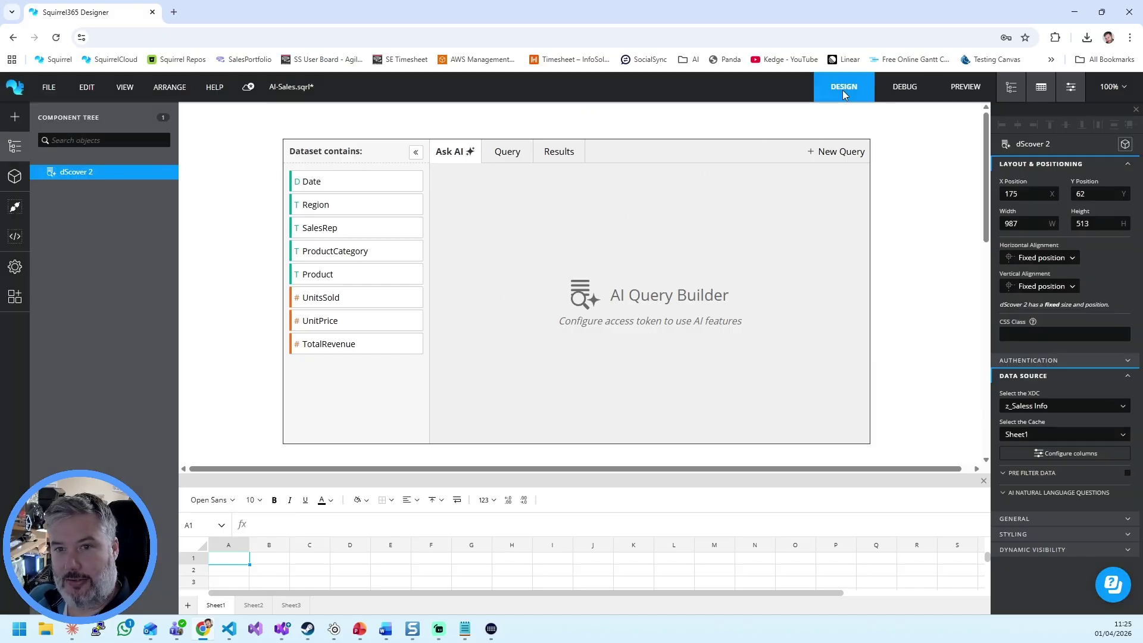
click(11, 92)
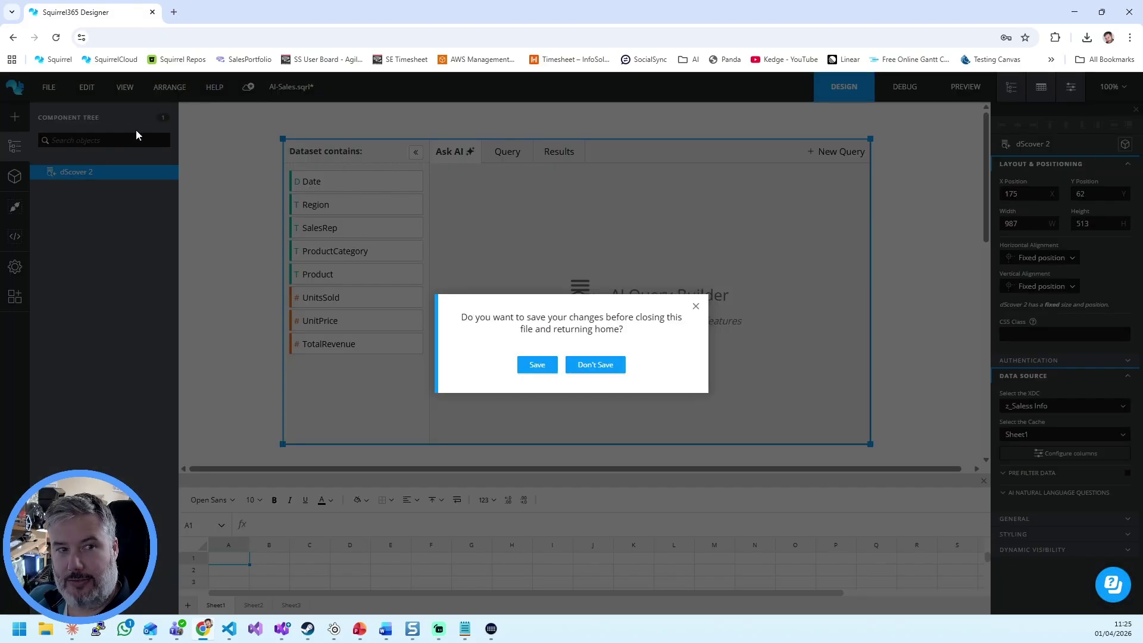
click(595, 365)
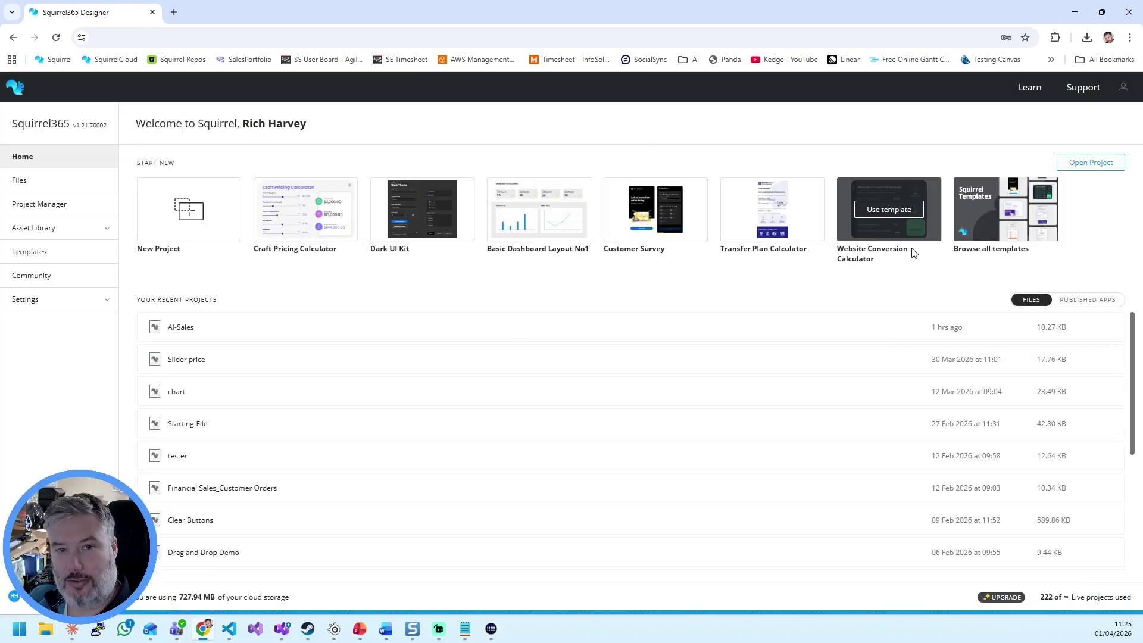
Go to the AI Credits settings and copy the existing token named My First Access Token
click(89, 303)
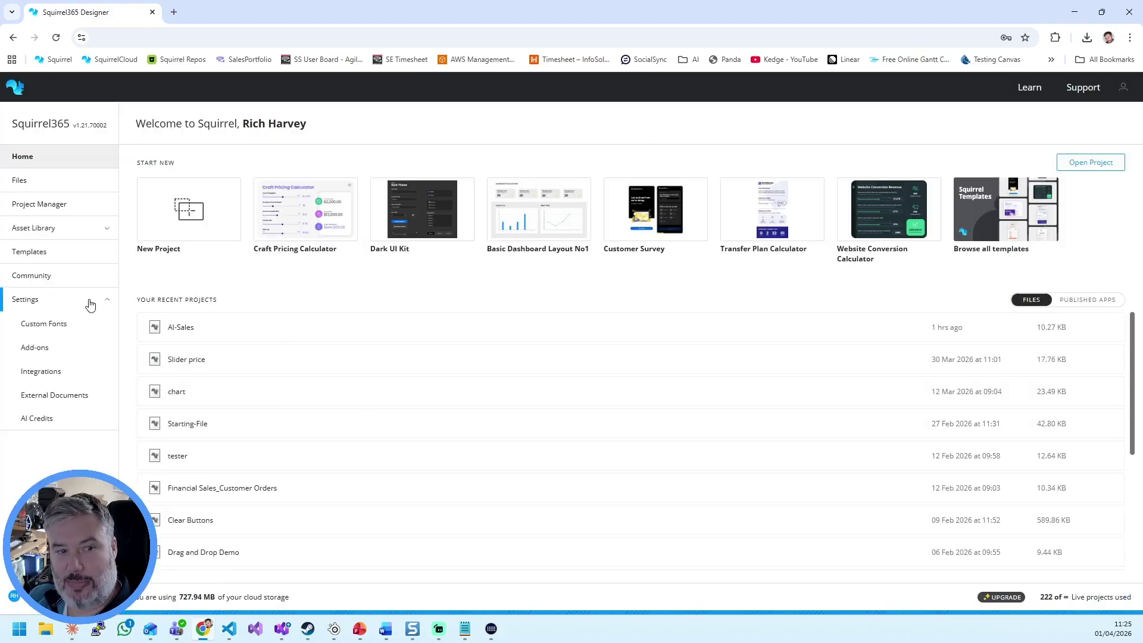
click(32, 420)
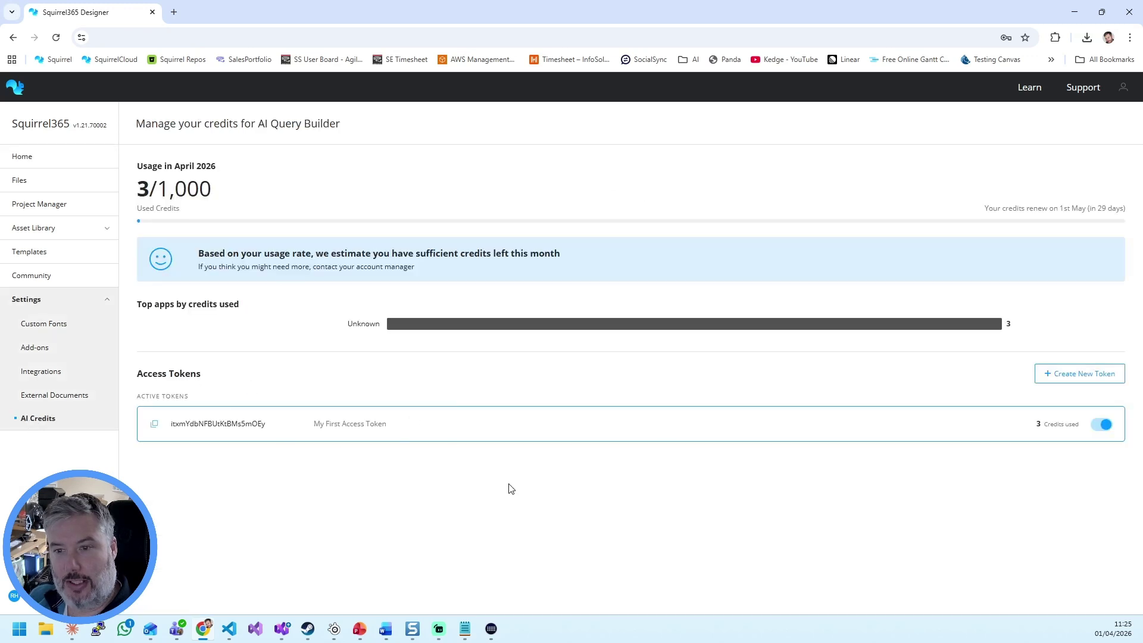
click(1083, 376)
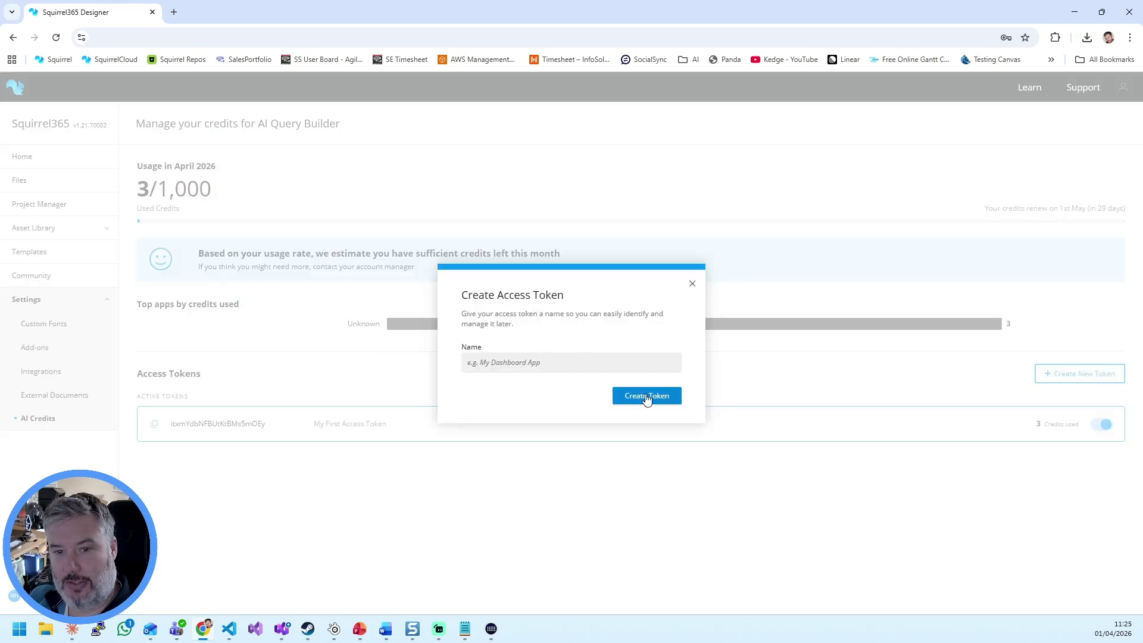
click(691, 284)
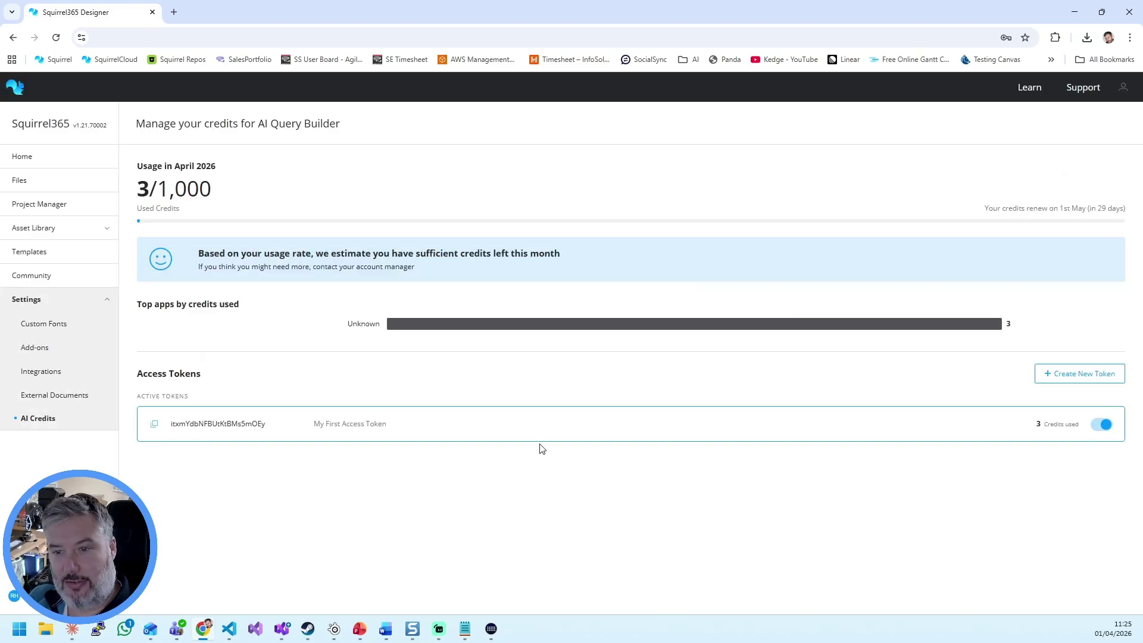
click(154, 425)
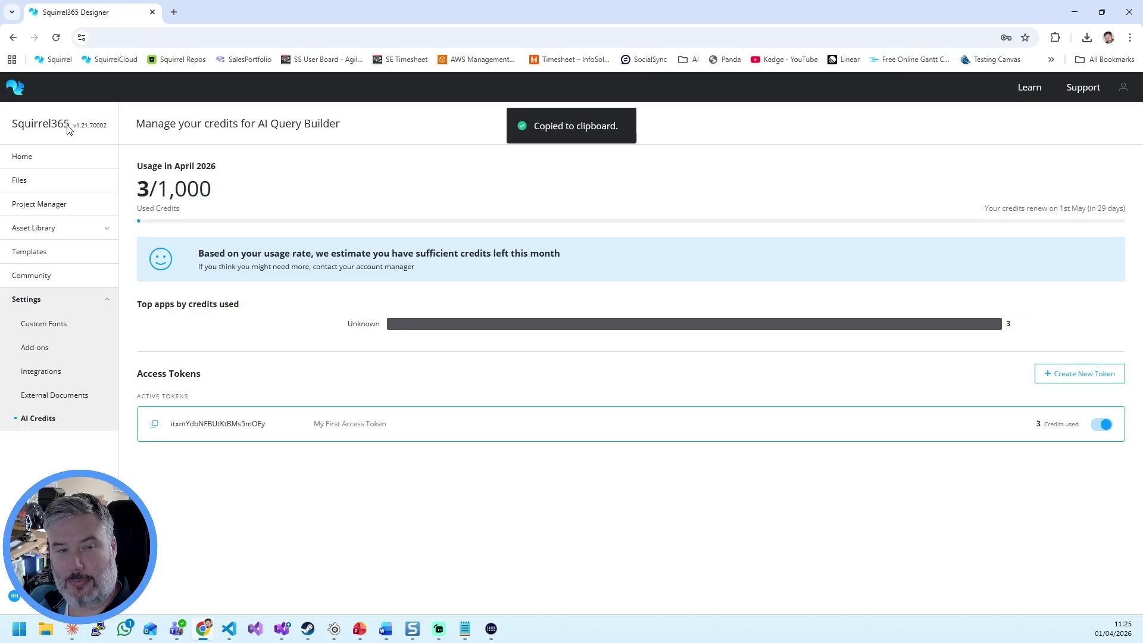
Reopen the AI-Sales project and select the dScover component on the canvas
click(48, 158)
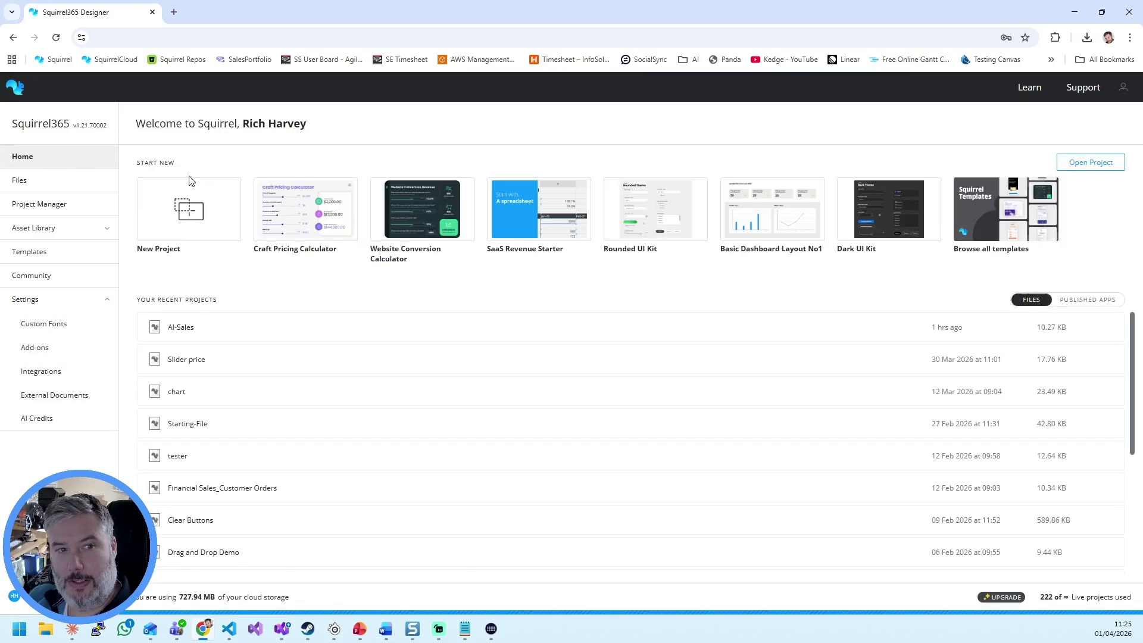
click(204, 326)
click(528, 274)
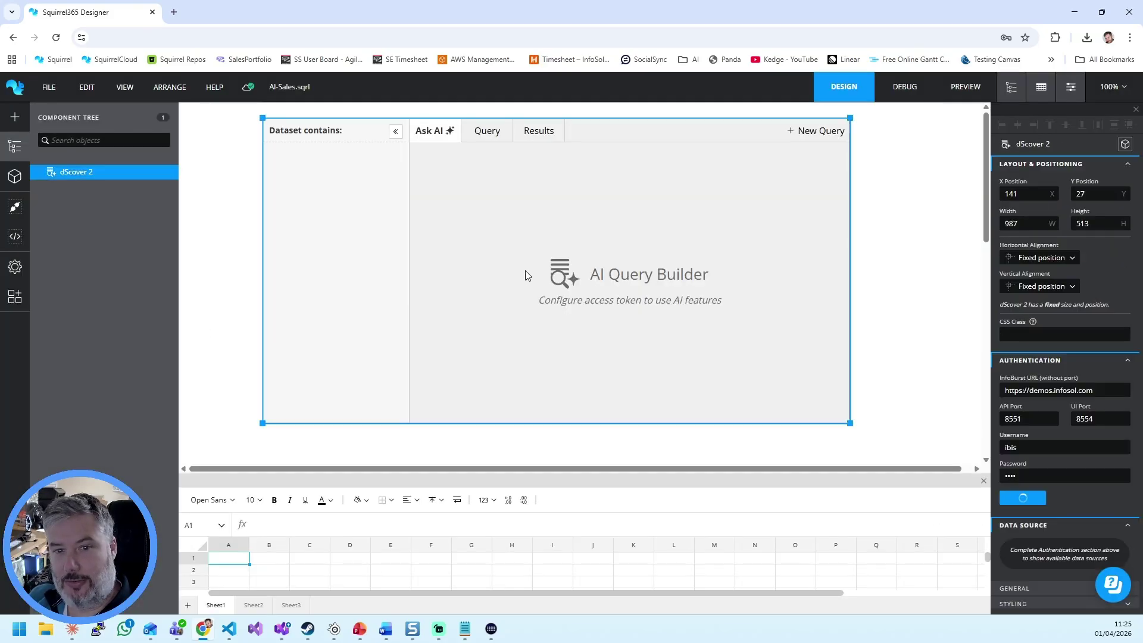
Paste the copied access token into the dScover component's general settings and verify it
click(1071, 378)
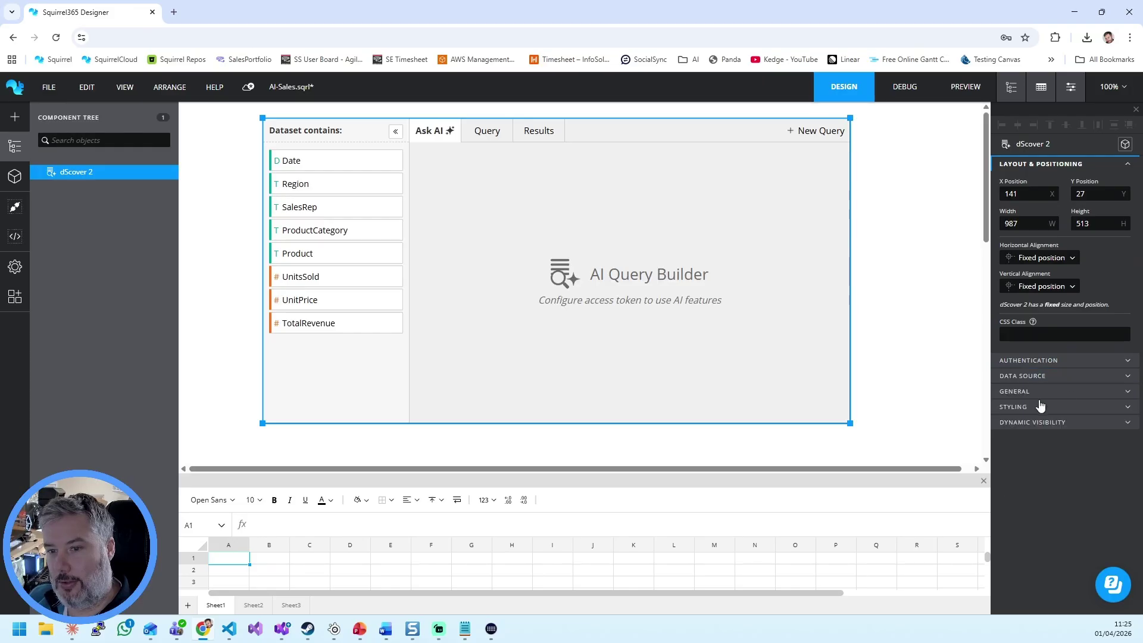
click(1029, 393)
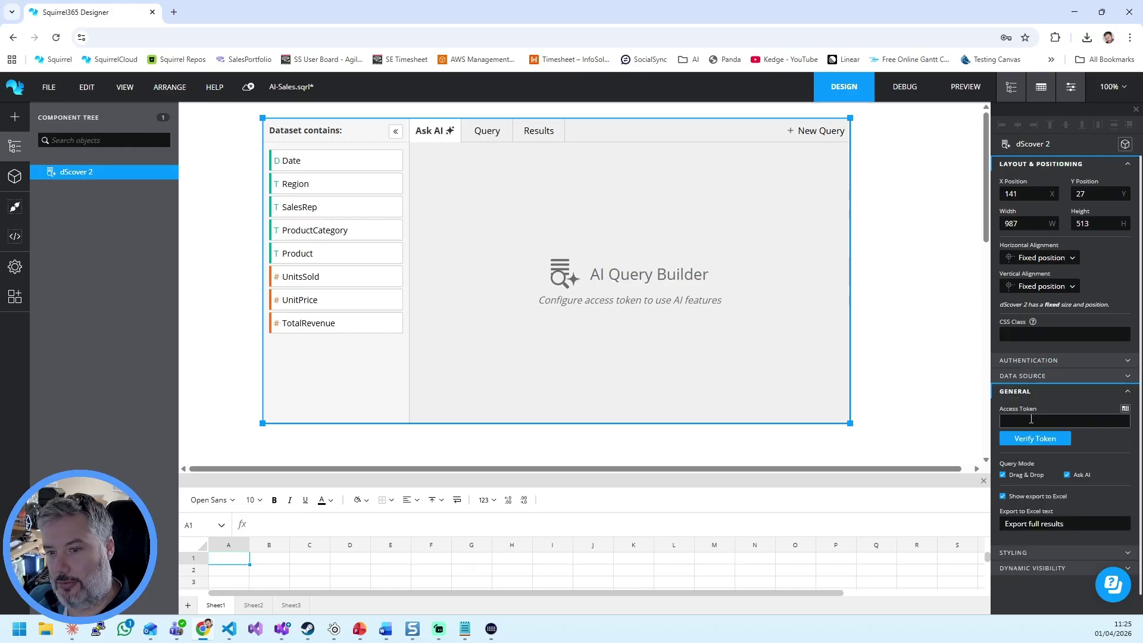
click(1020, 421)
key(ctrl+v)
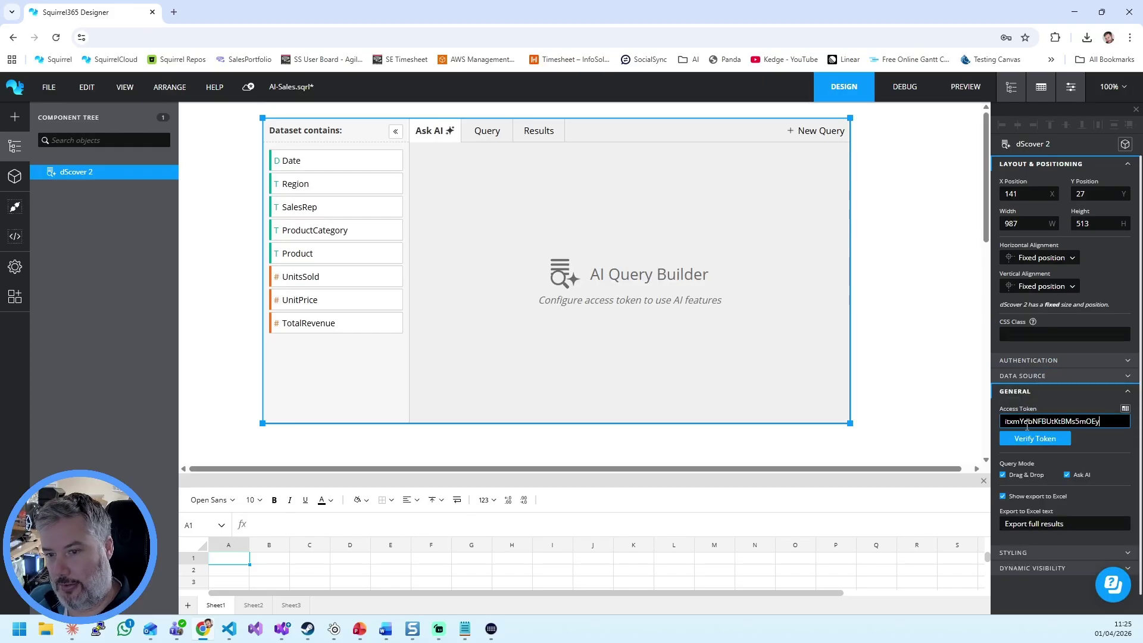
click(1034, 440)
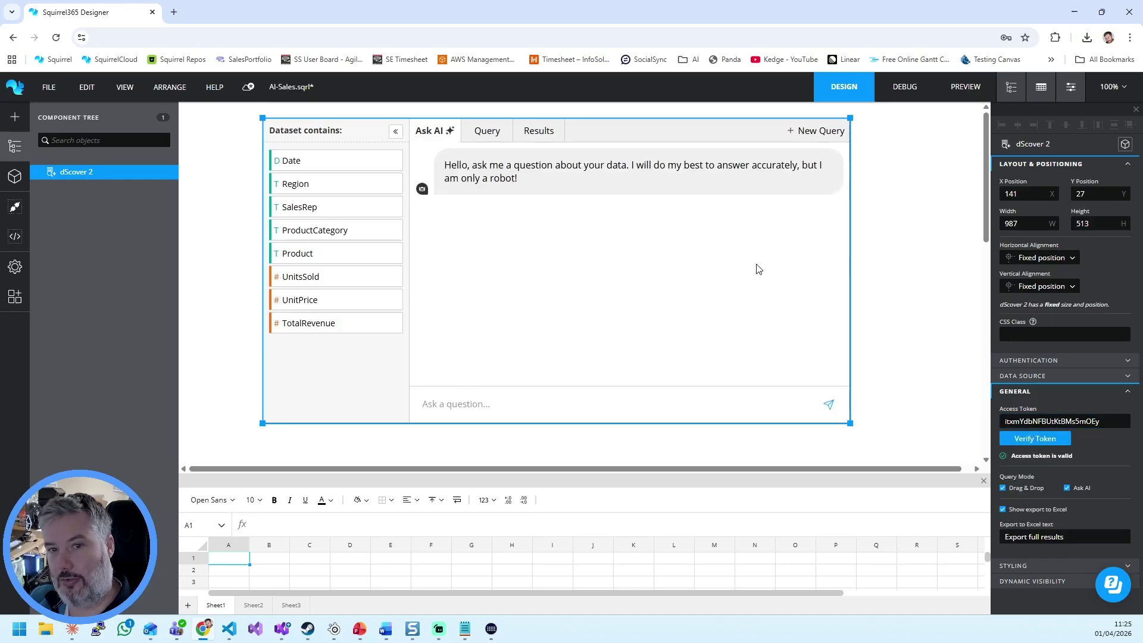
In debug mode, ask the AI "which region has sold the most?" and decline saving the browser password
click(907, 93)
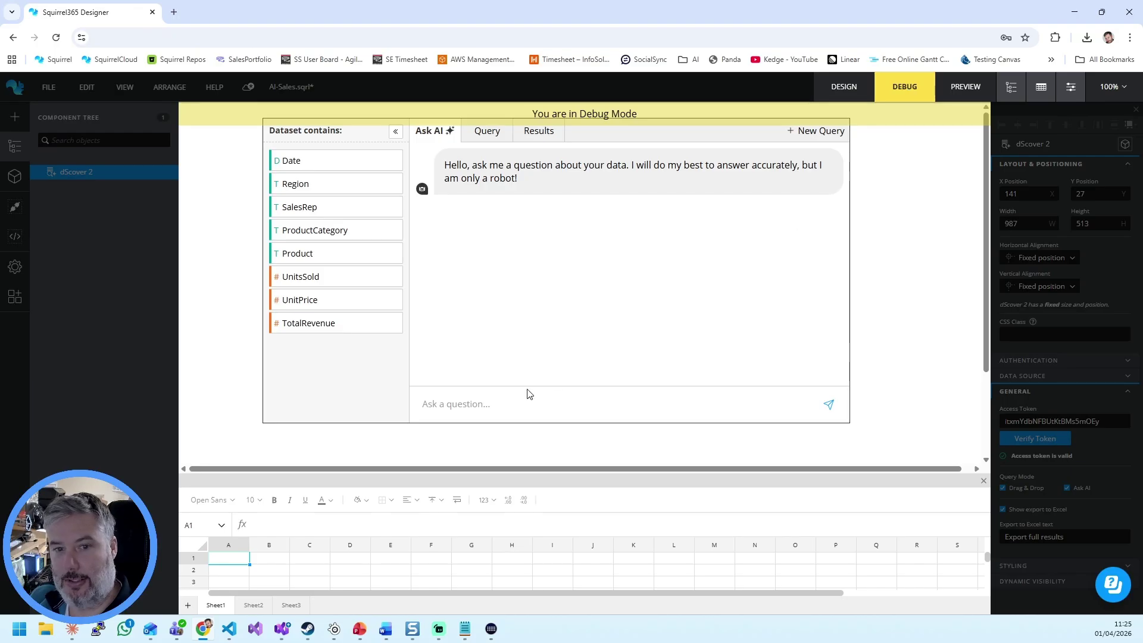
click(505, 402)
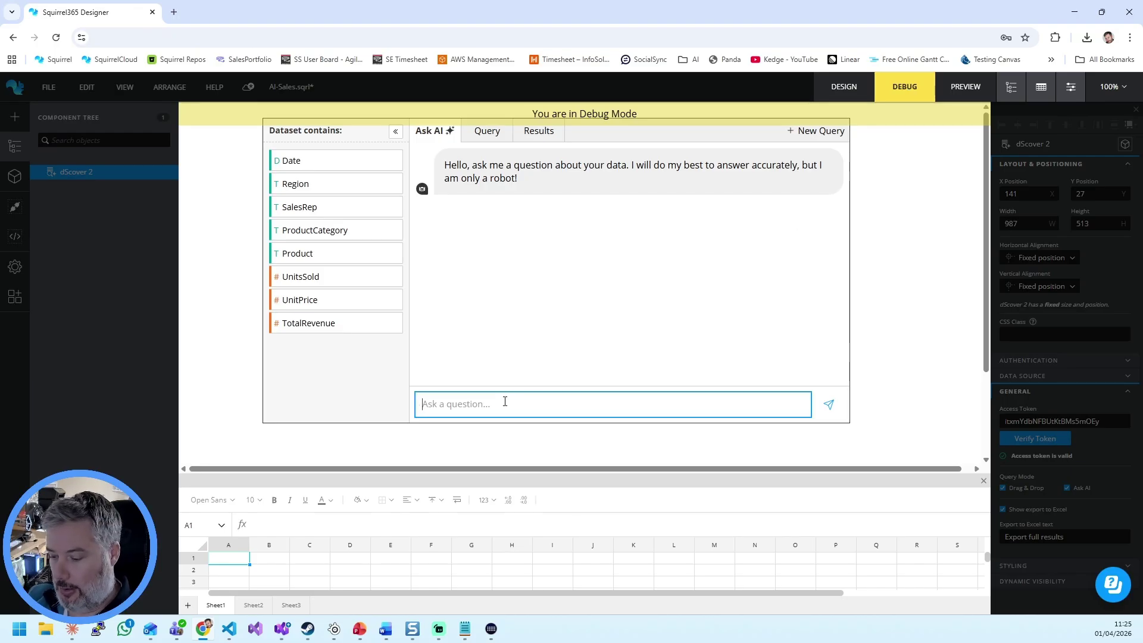
text(which region has )
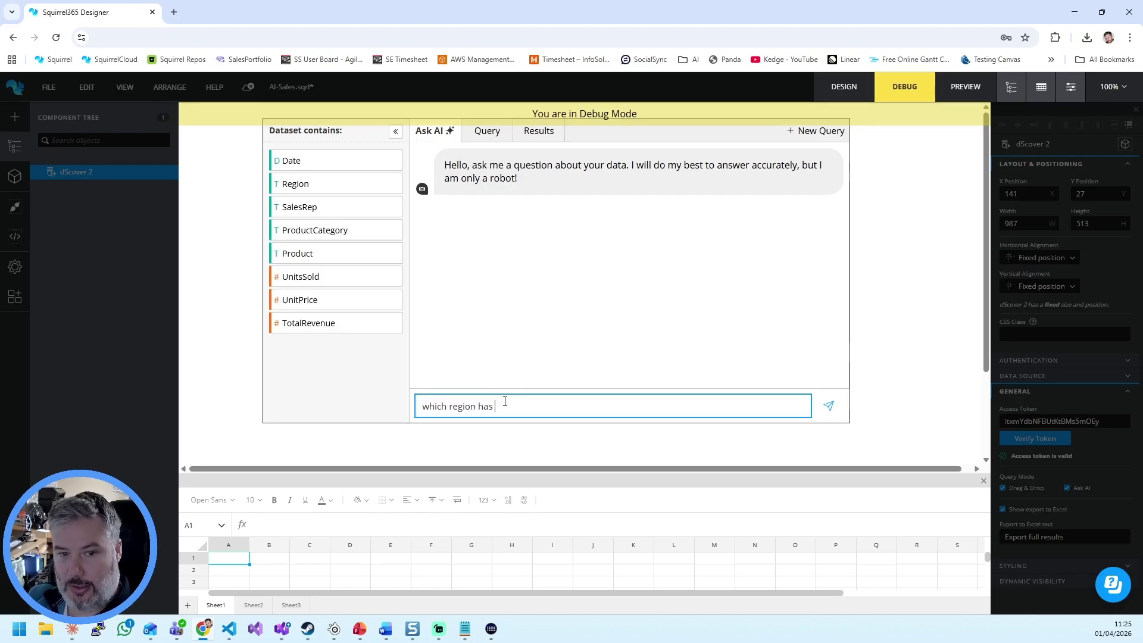
text(sold the mos)
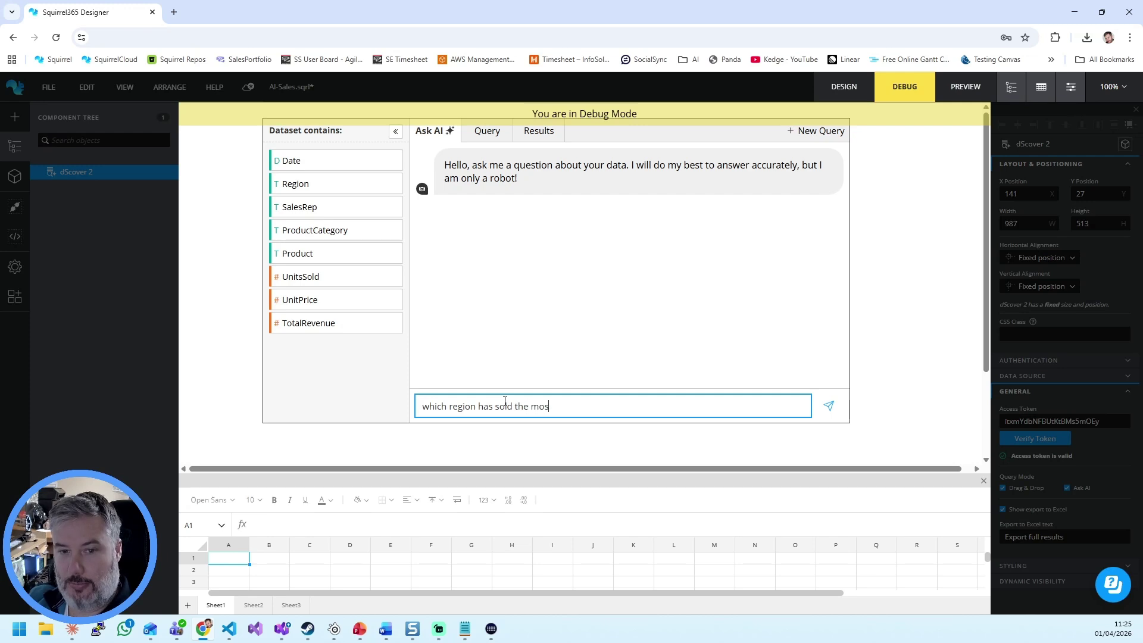
text(t?)
key(Return)
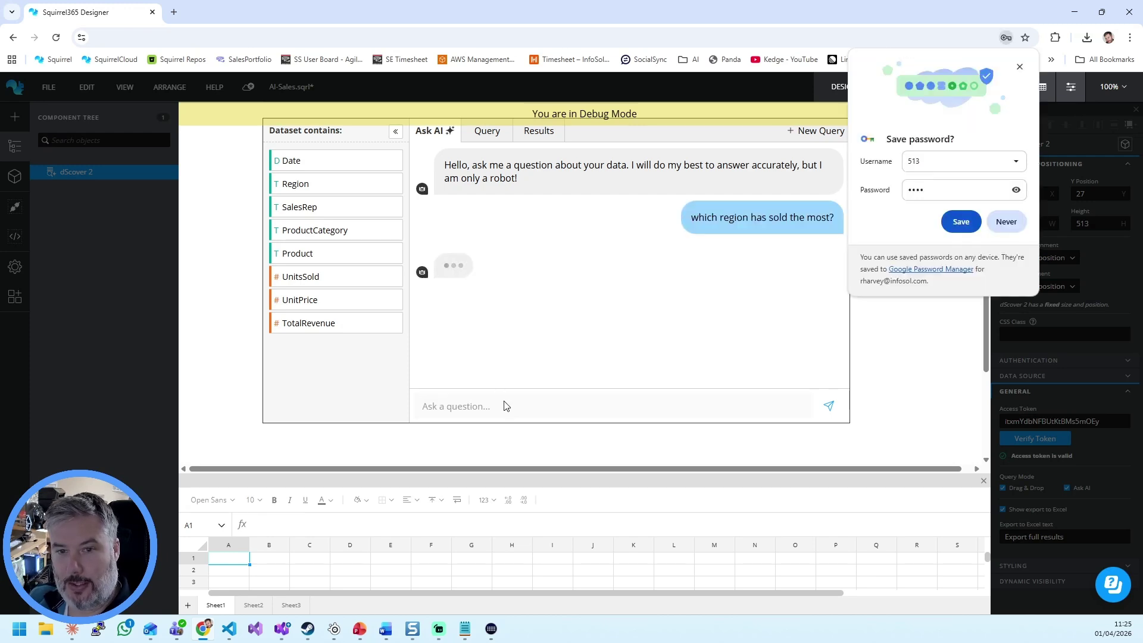
click(1006, 221)
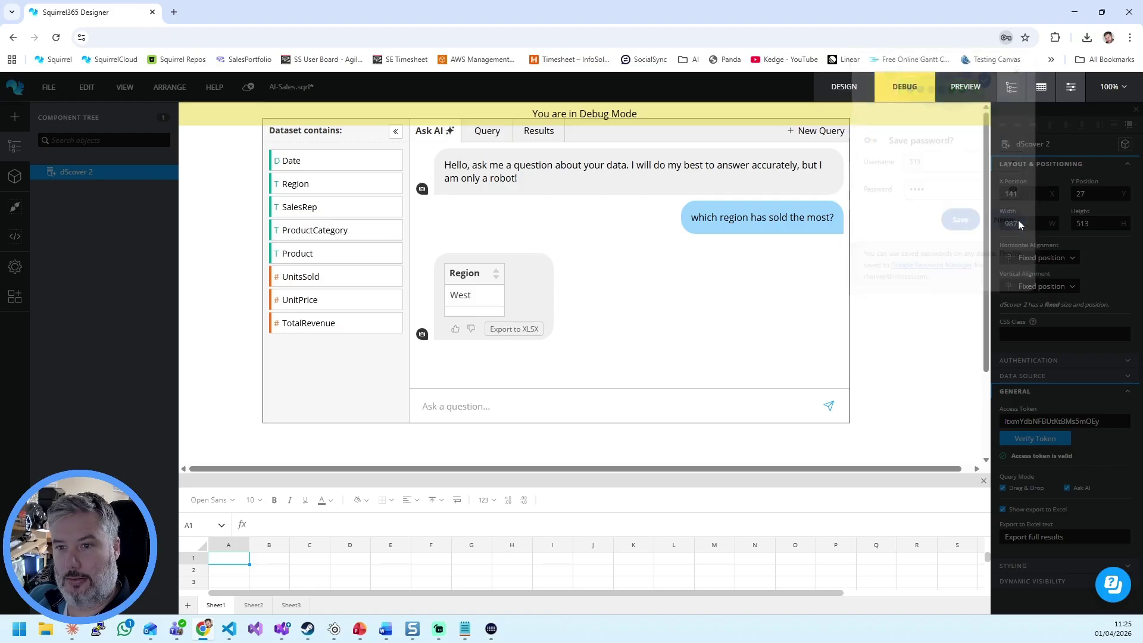
Ask the AI "which region has sold the most books?"
click(523, 406)
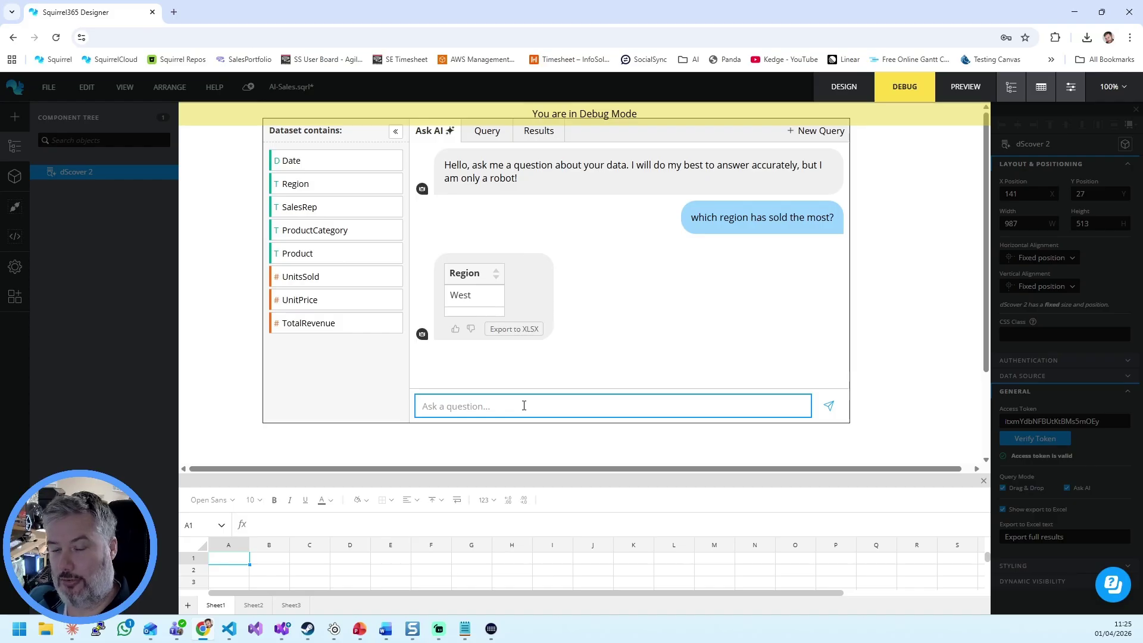
mouse_move(837, 249)
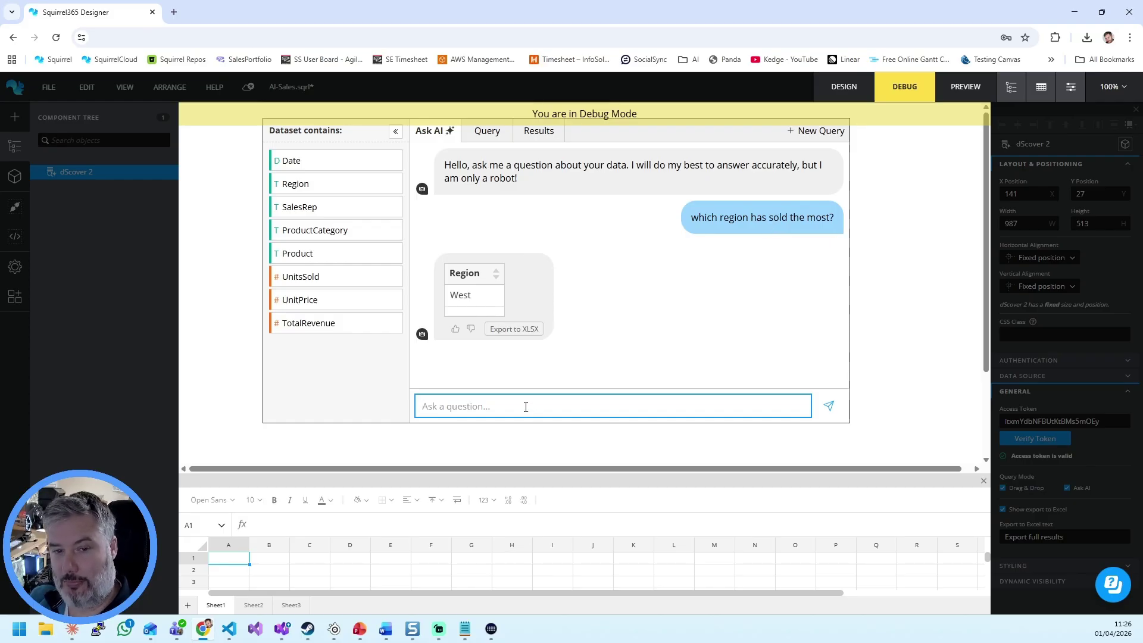
key(ctrl+v)
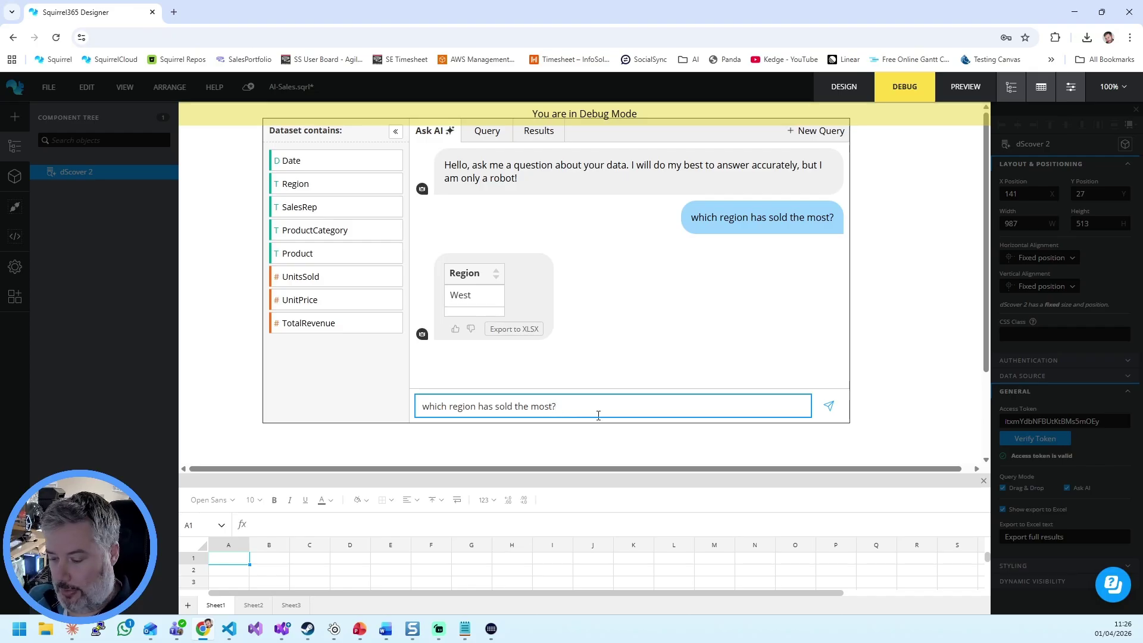
text(books)
key(Return)
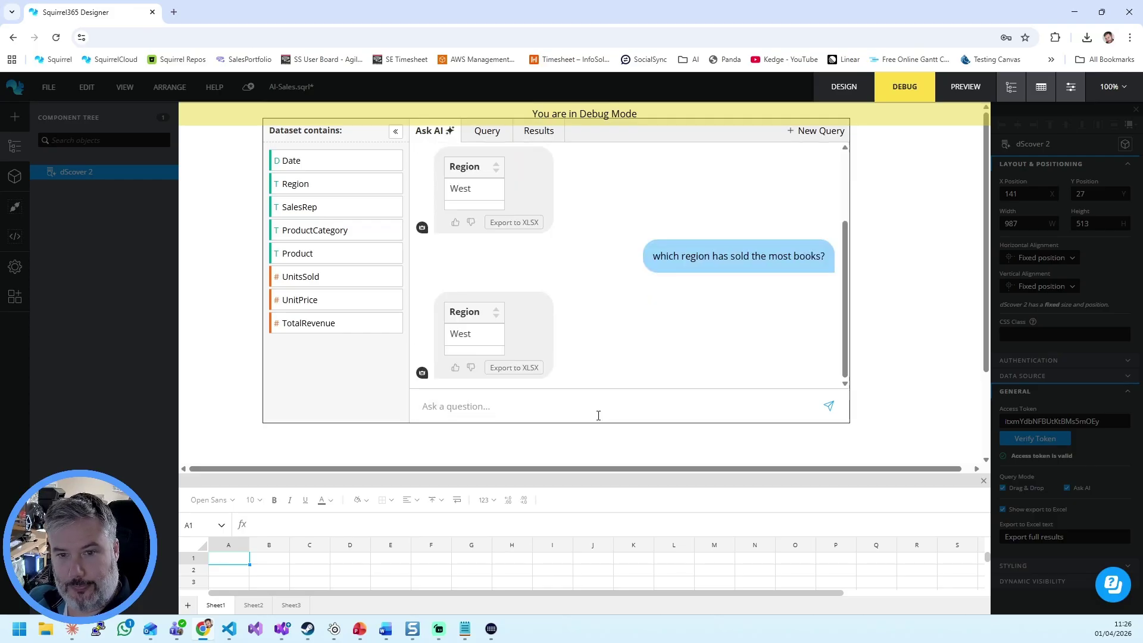
Ask the AI "and how many did they sell?" and return to design mode
click(588, 413)
text(and how manu)
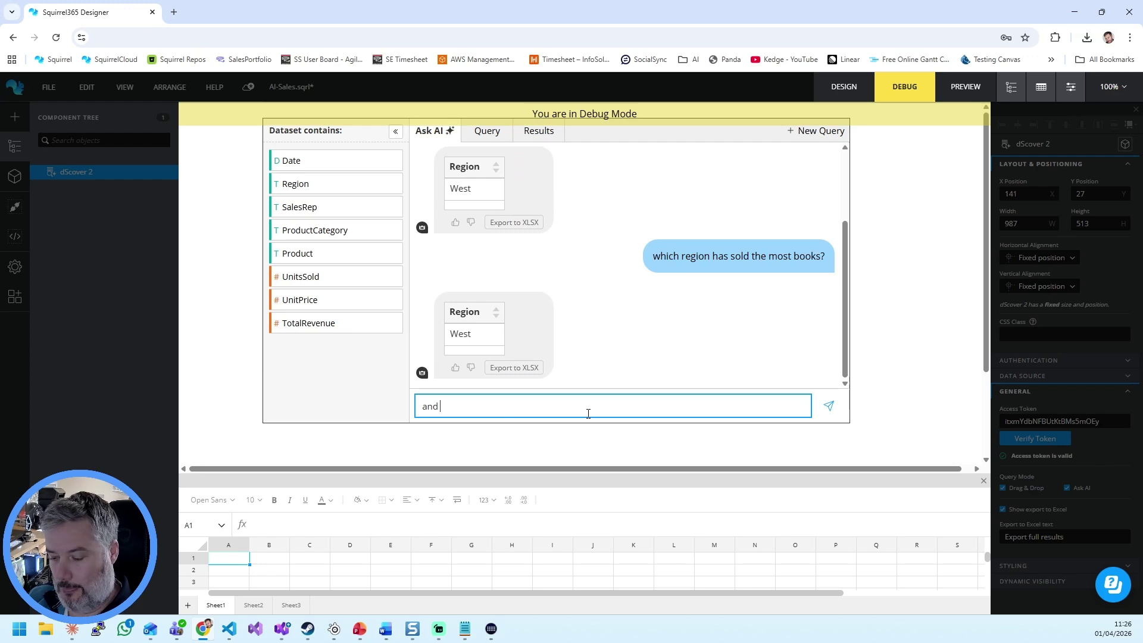
key(BackSpace)
key(BackSpace)
text(y did )
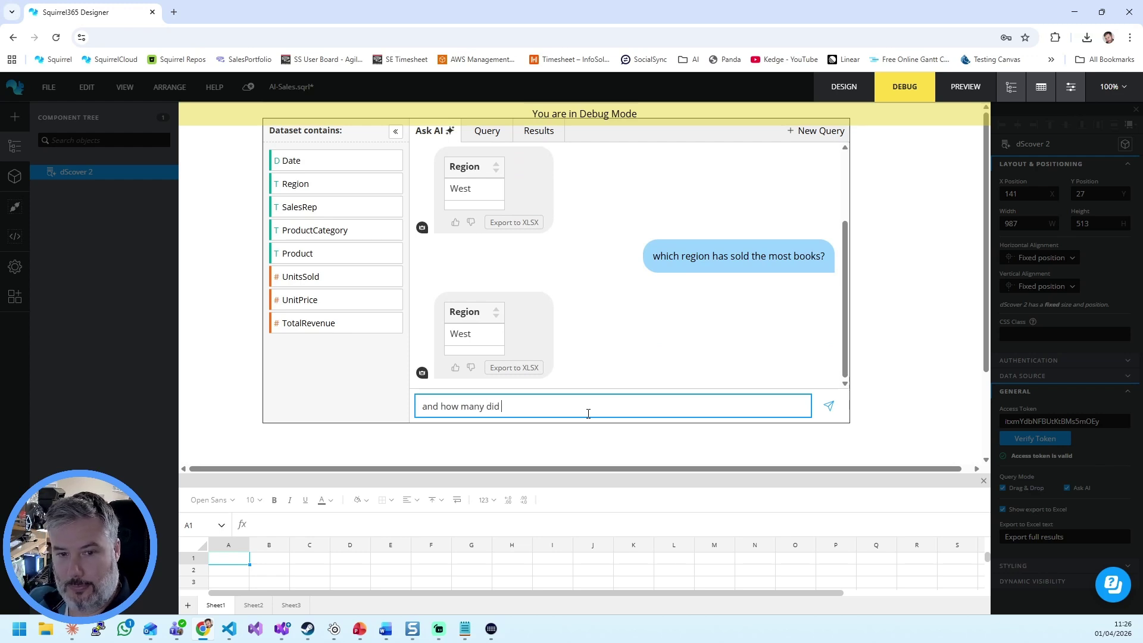
text(they sell?)
key(Return)
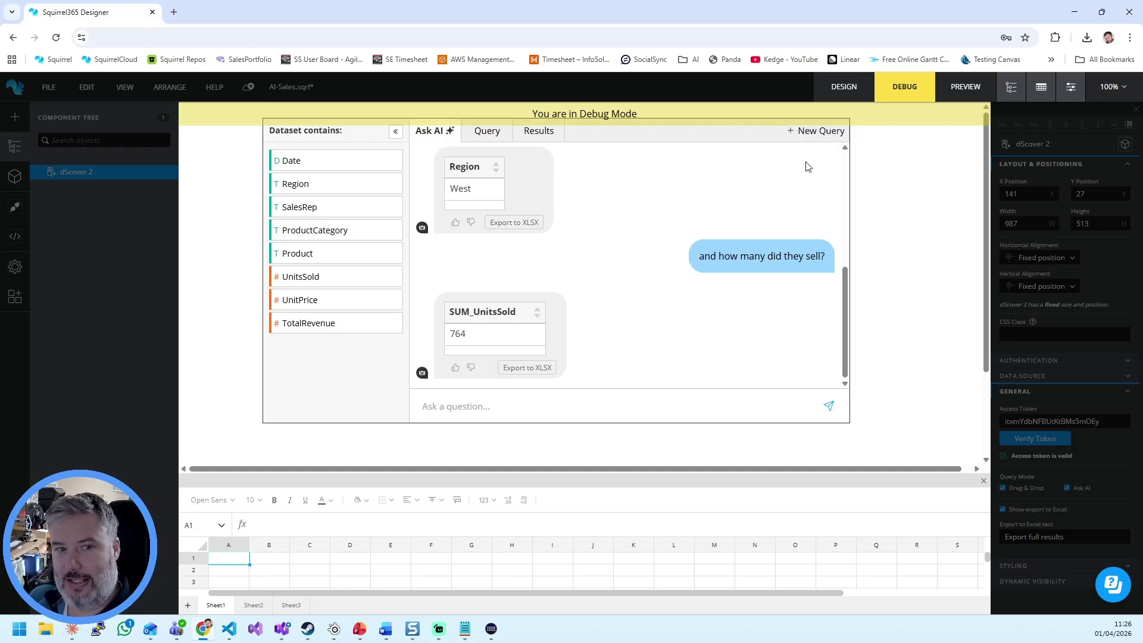
click(857, 88)
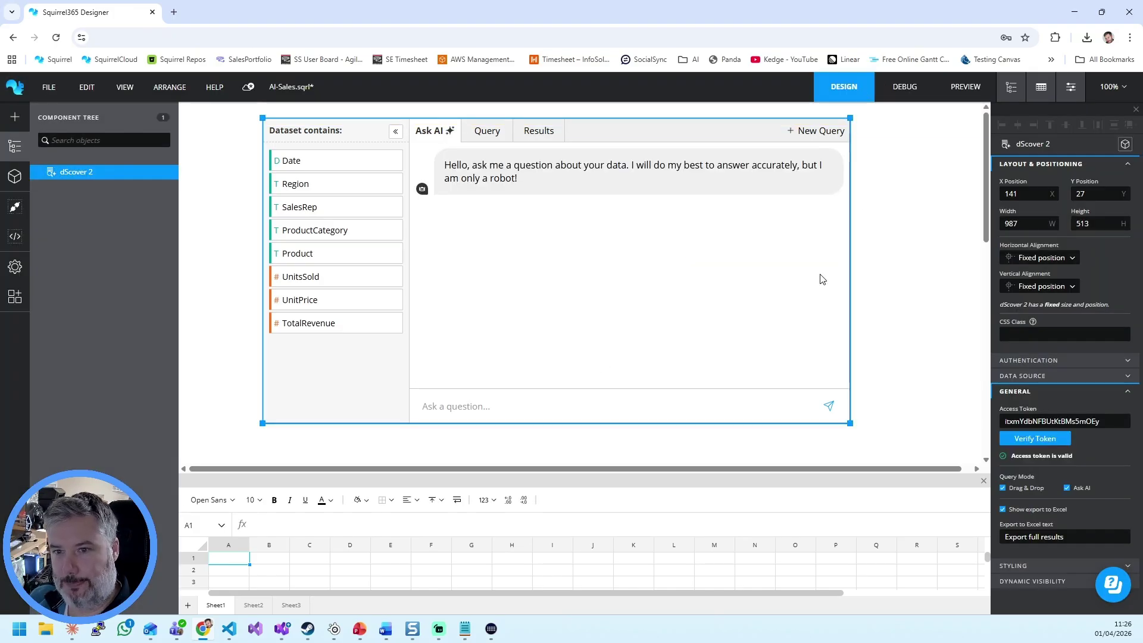
Switch to the slide show and advance it to the Mapbox Enhancements topic
click(1072, 18)
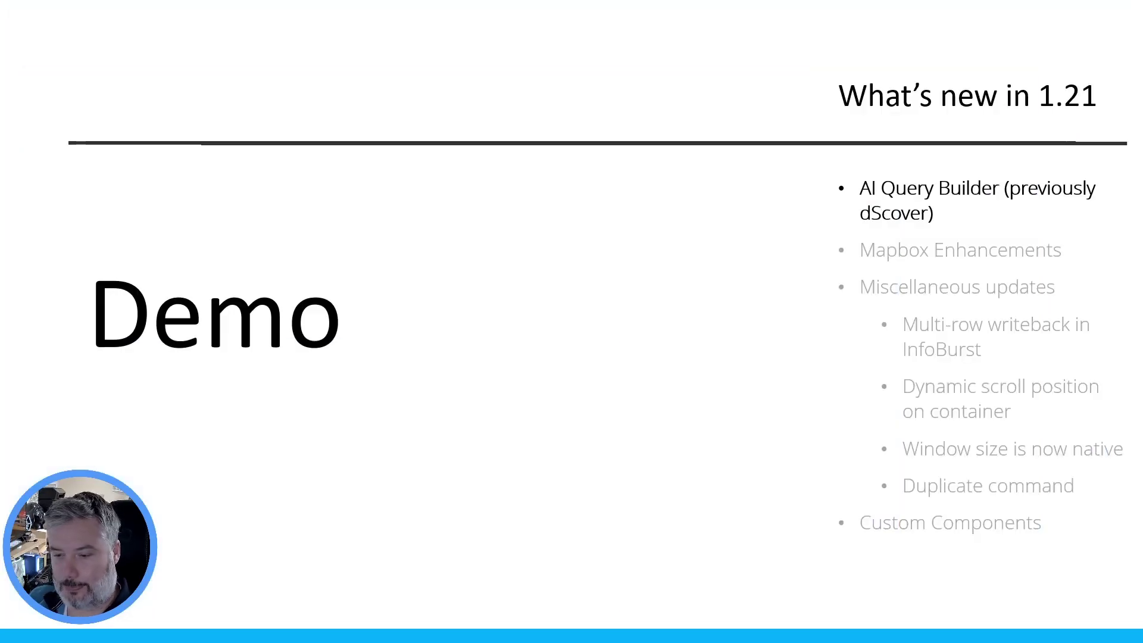
click(924, 361)
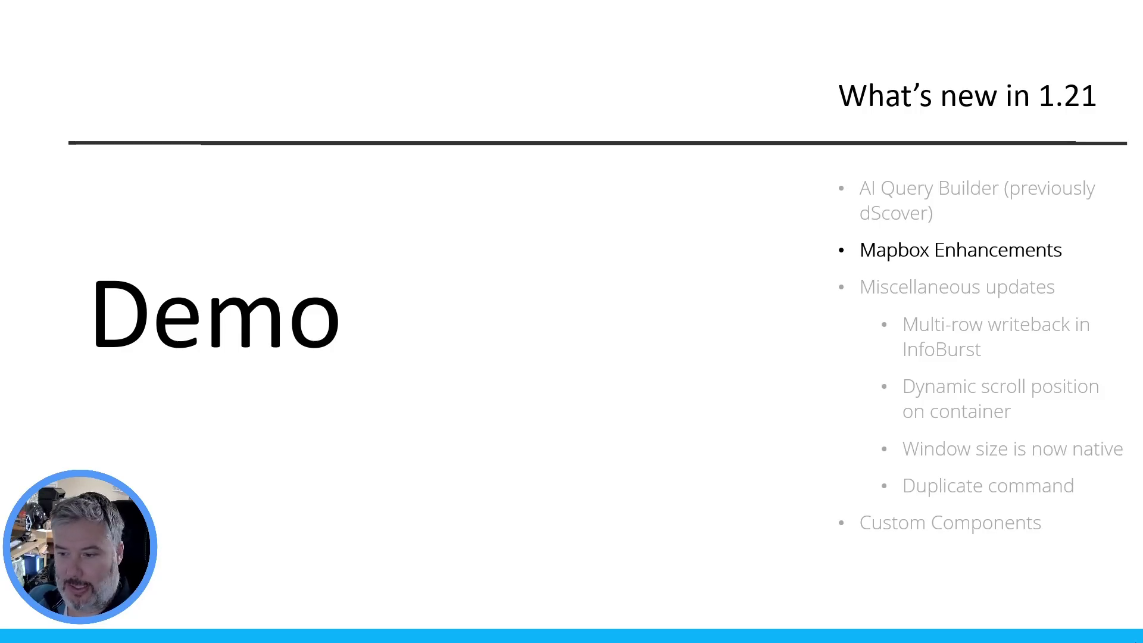
Switch back to Squirrel365 Designer, open the Mapbox project and select the map component on the canvas
key(alt+Tab)
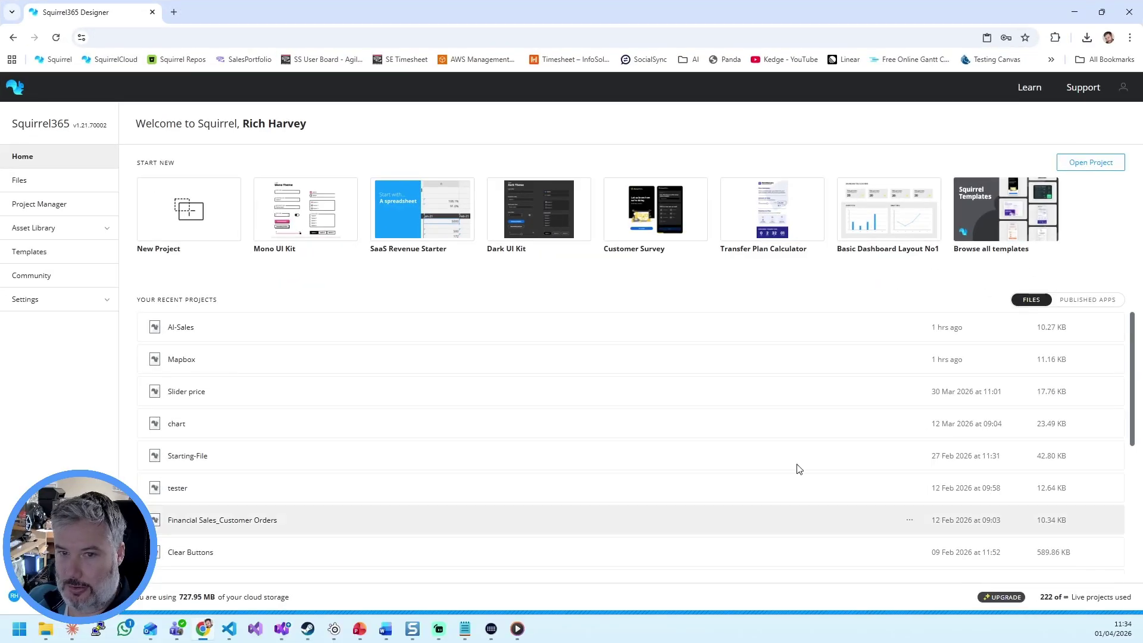
click(193, 365)
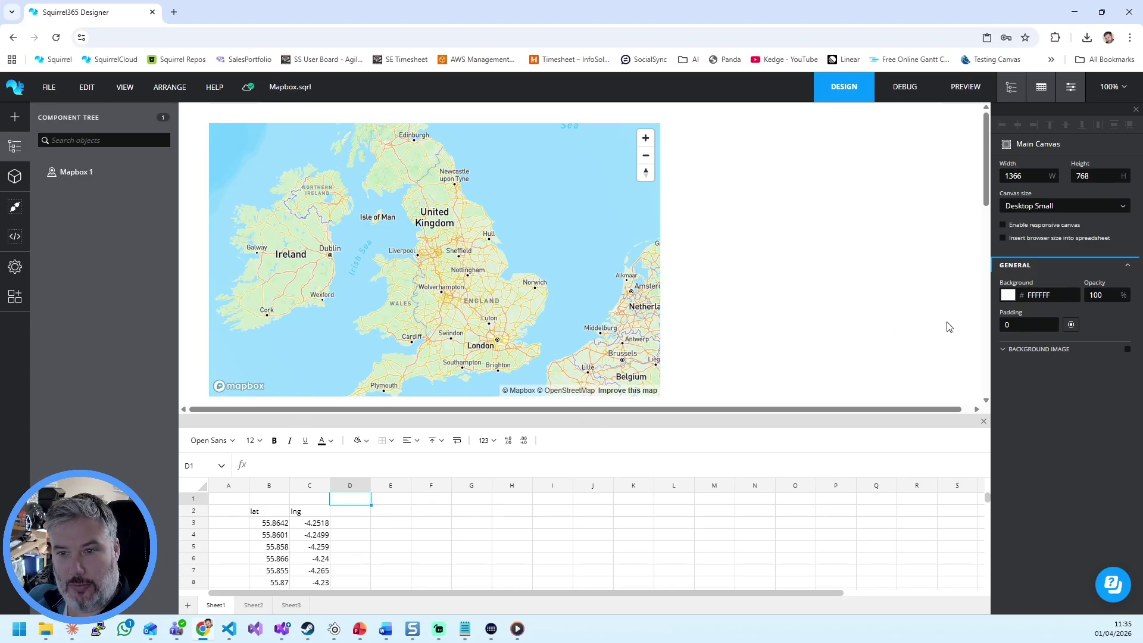
click(454, 277)
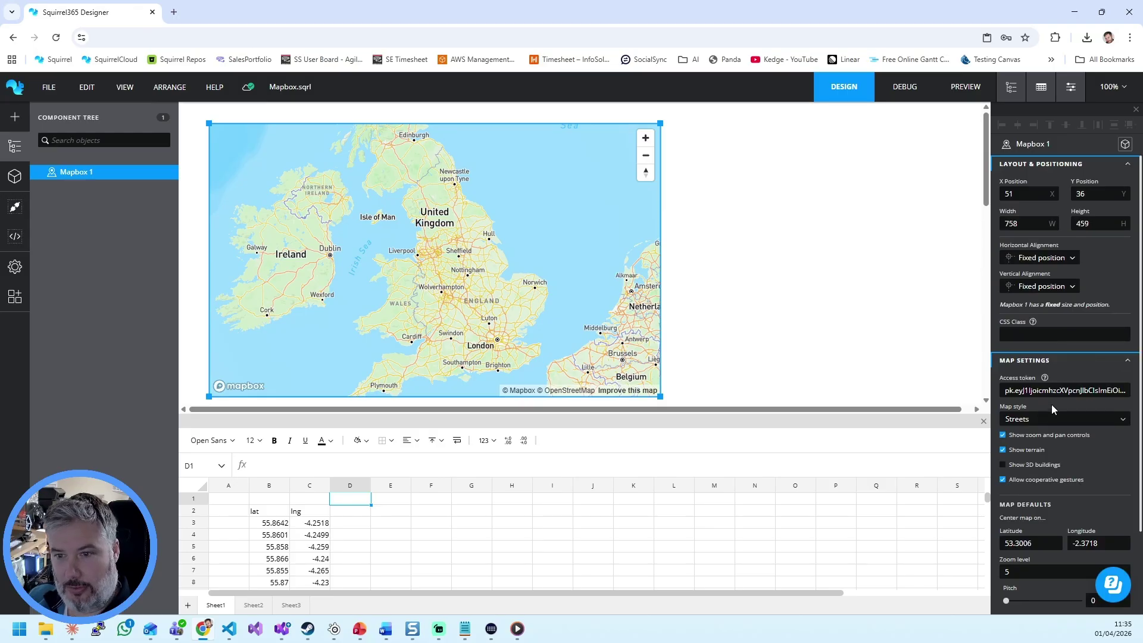
In the map's location data, set Series 1's location type to Lat, Long and bind its locations to Sheet1!B3:C48
click(1051, 362)
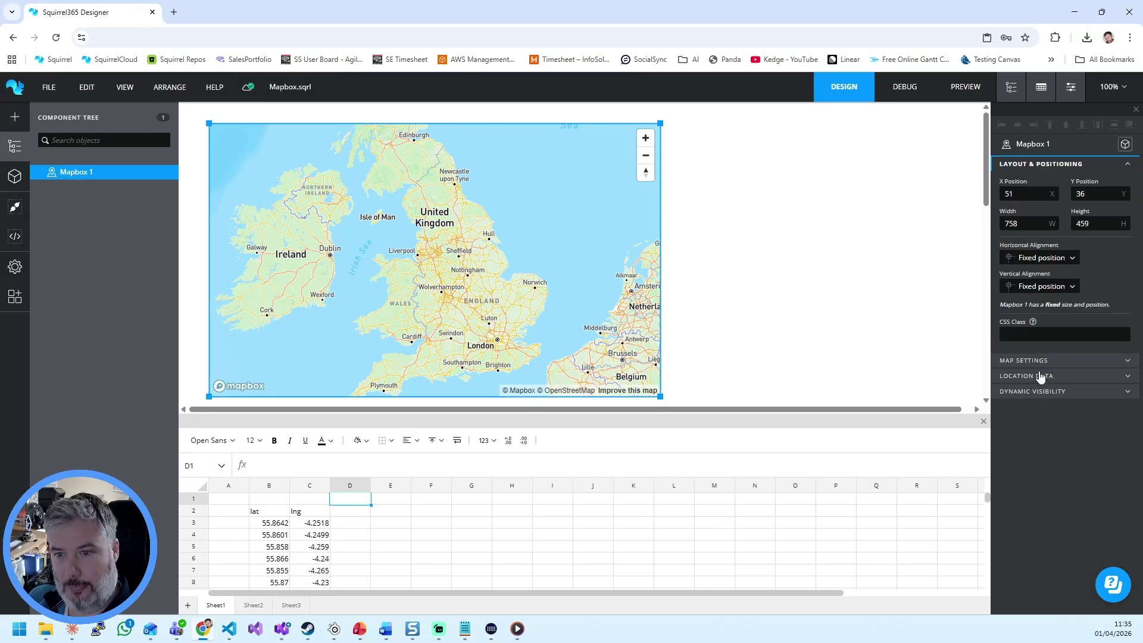
click(1038, 375)
scroll(1036, 405, down, 1)
click(1039, 450)
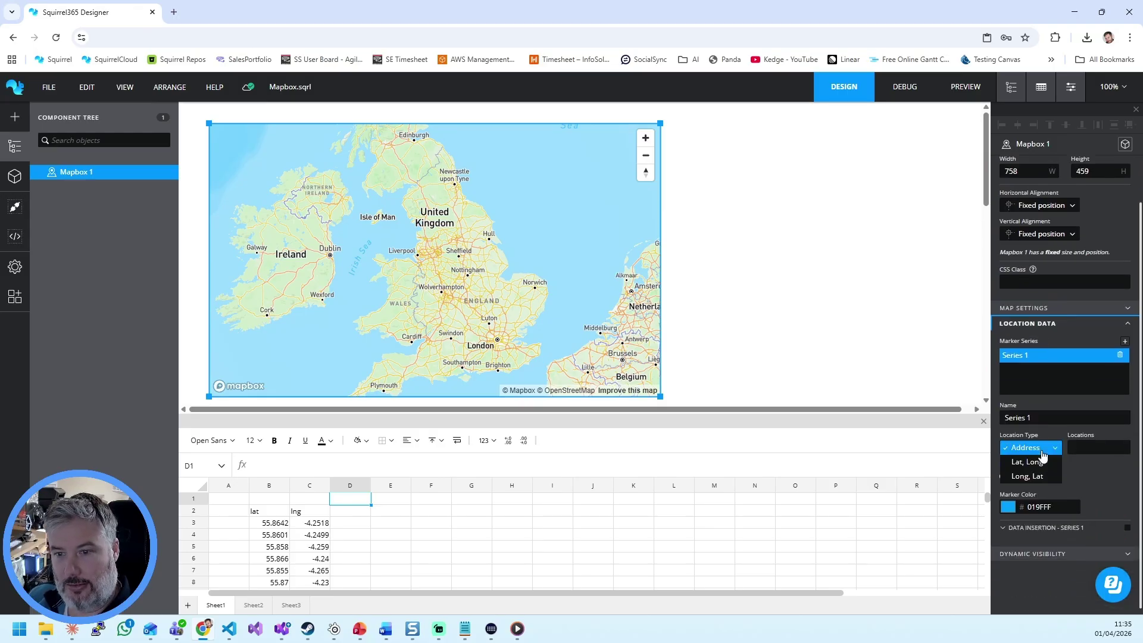
click(1035, 462)
click(1122, 446)
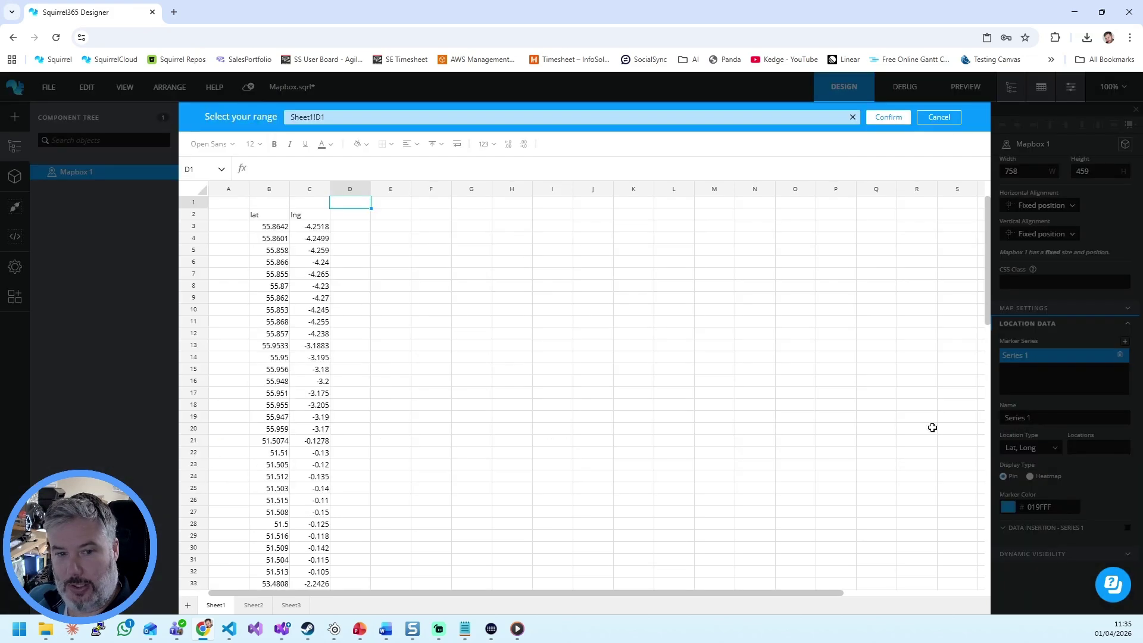
drag(268, 226, 323, 226)
key(ctrl+shift+Down)
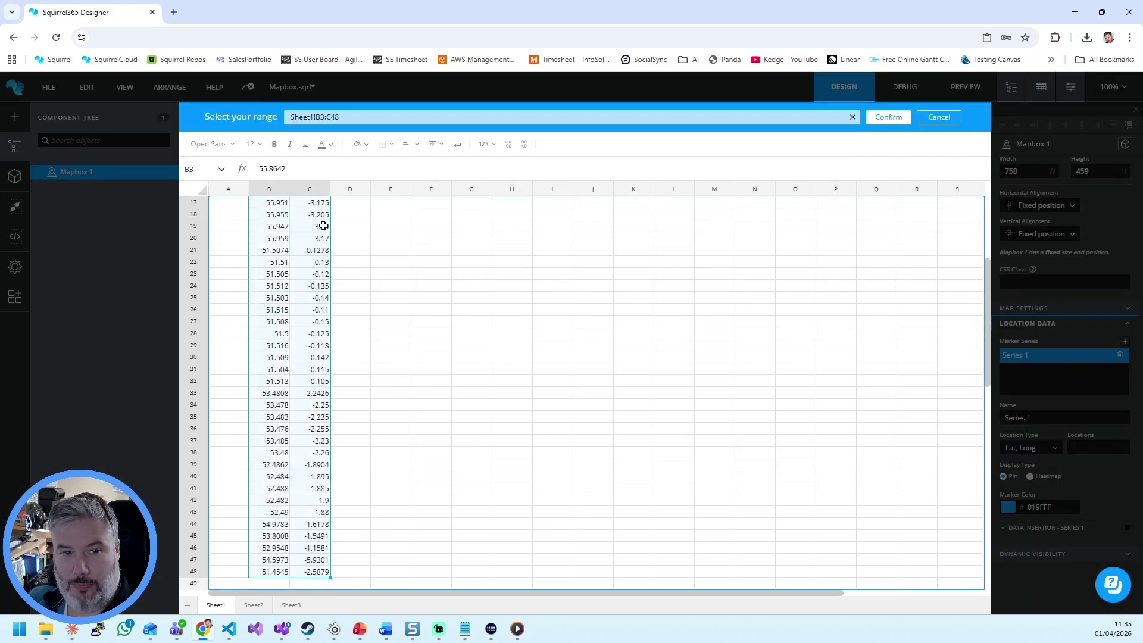
click(903, 122)
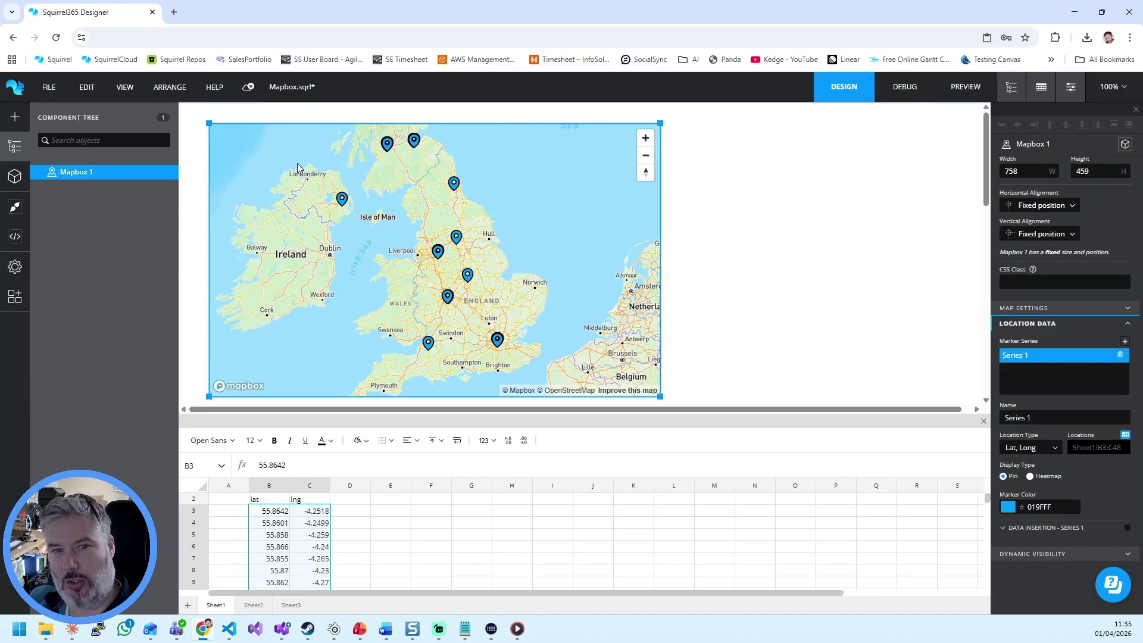
Examine the map pins around London in debug mode, then return to design mode
click(920, 94)
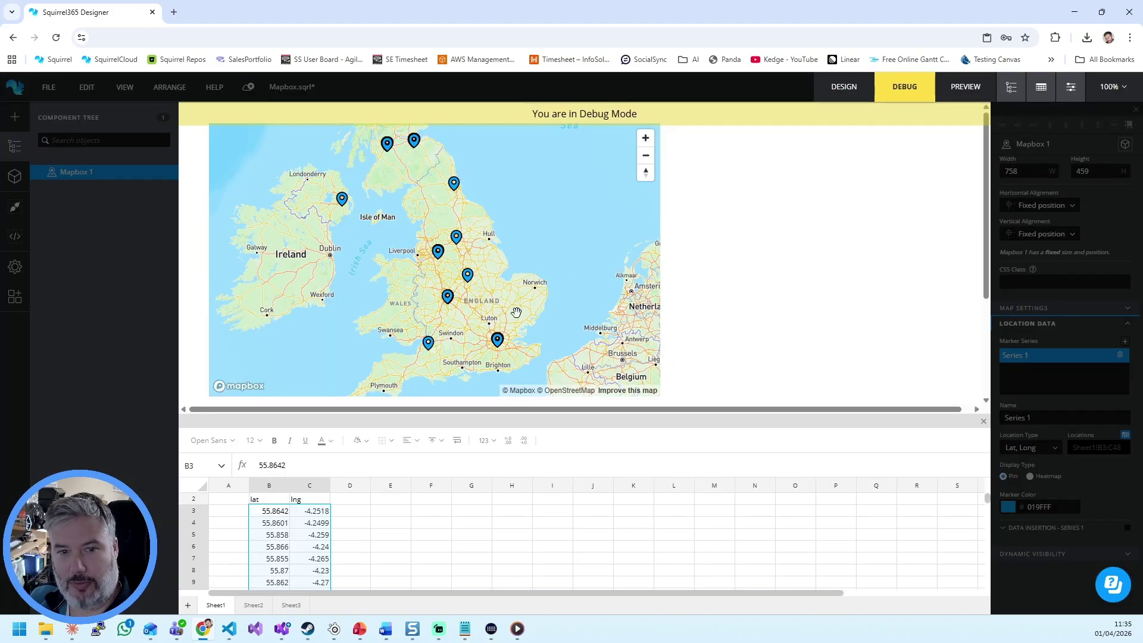
scroll(484, 347, up, 10)
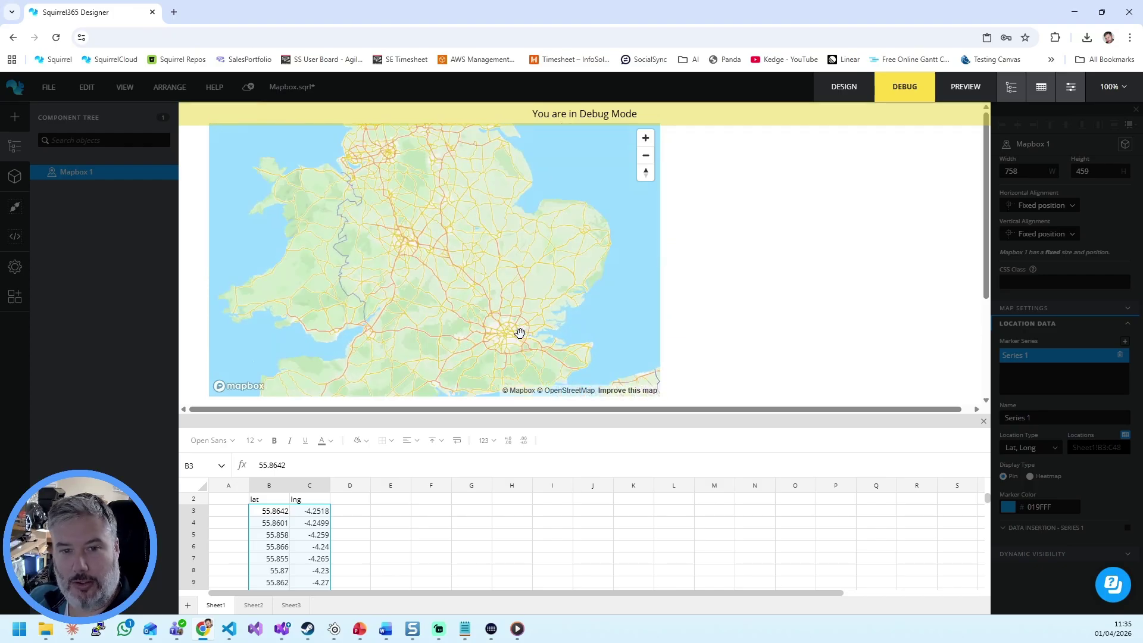
scroll(522, 289, up, 5)
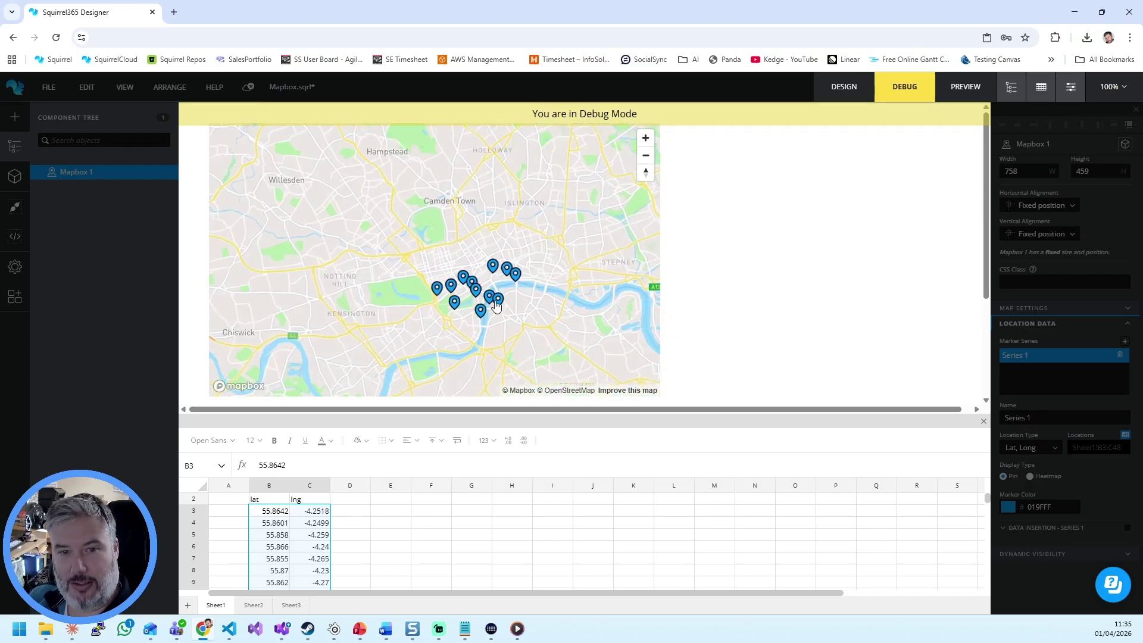
scroll(503, 280, down, 5)
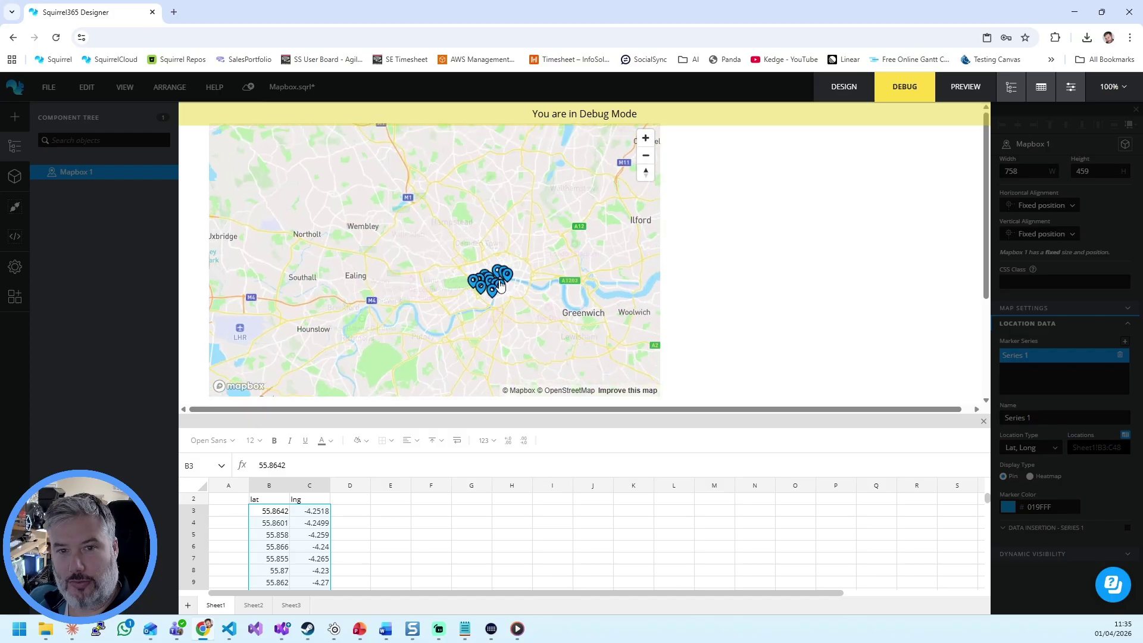
click(844, 87)
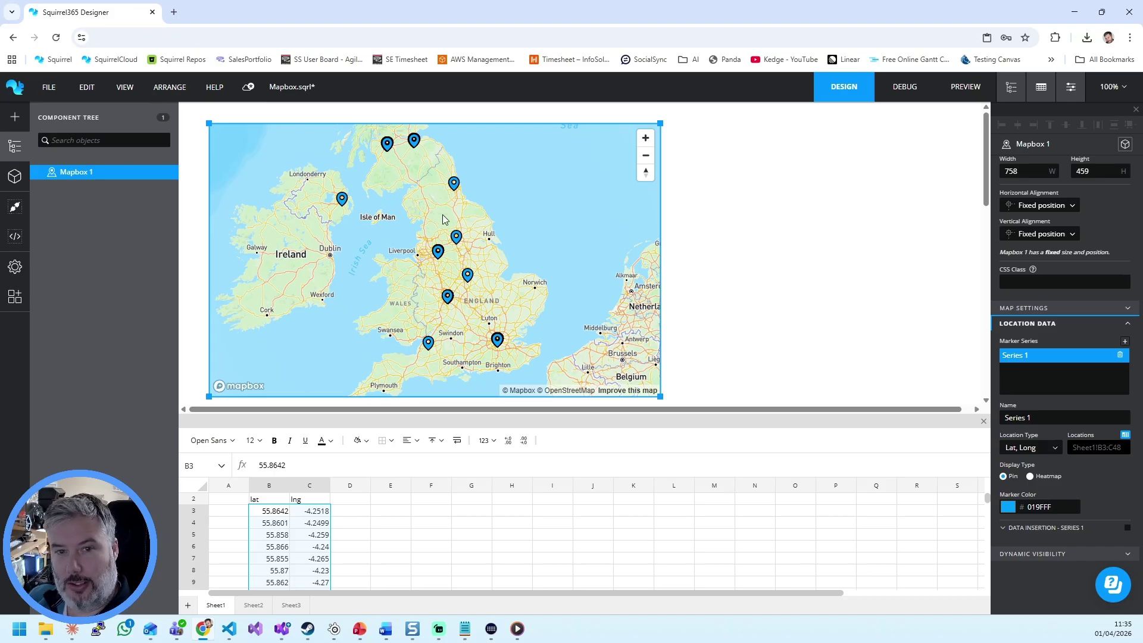
Change Series 1's display type to Heatmap and examine the heat spot over London in debug mode
click(1036, 479)
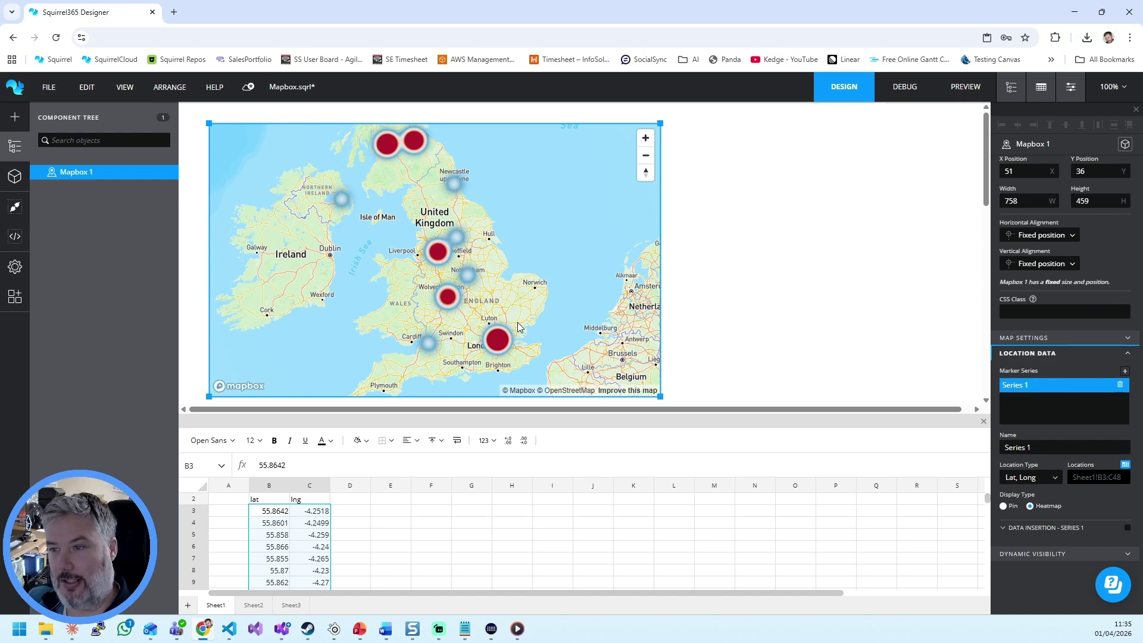
click(914, 95)
scroll(485, 345, up, 3)
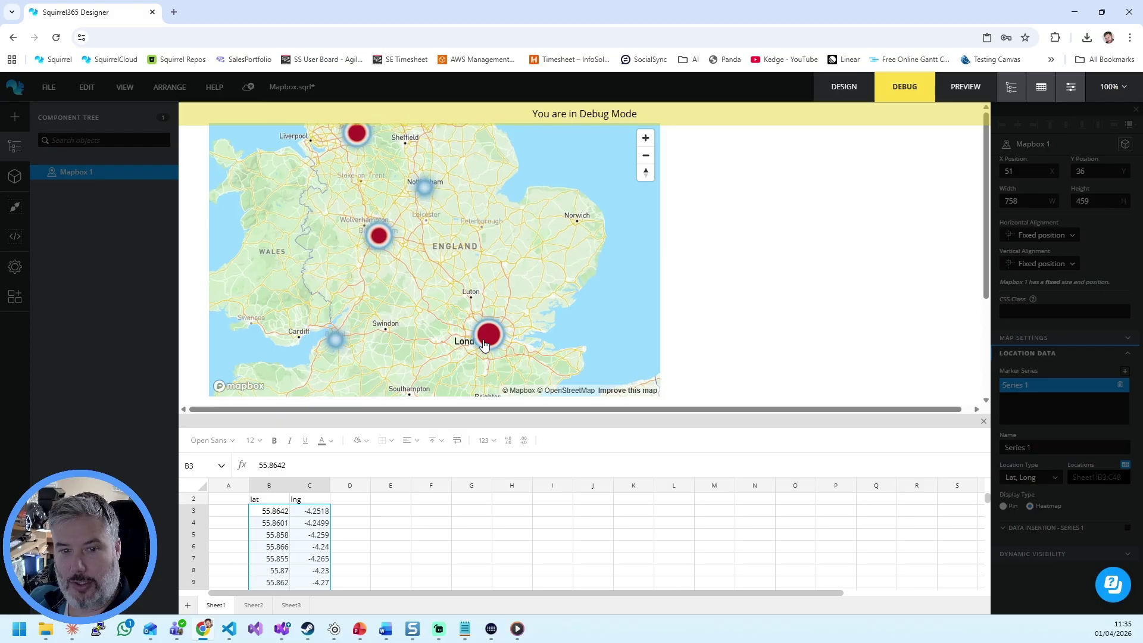
scroll(485, 345, up, 8)
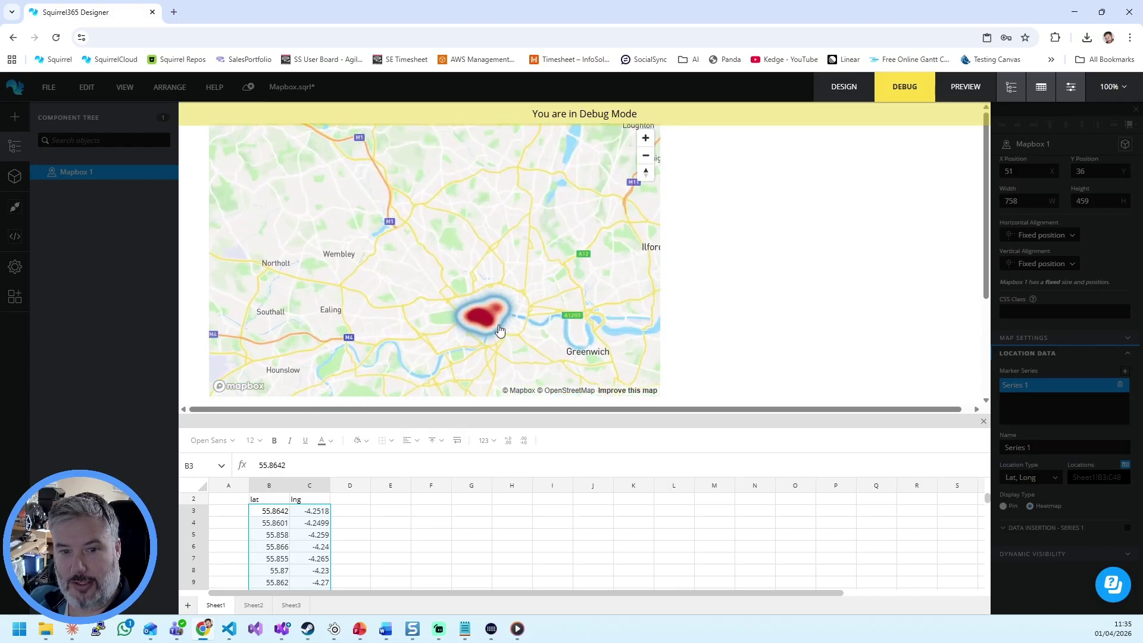
scroll(499, 331, up, 3)
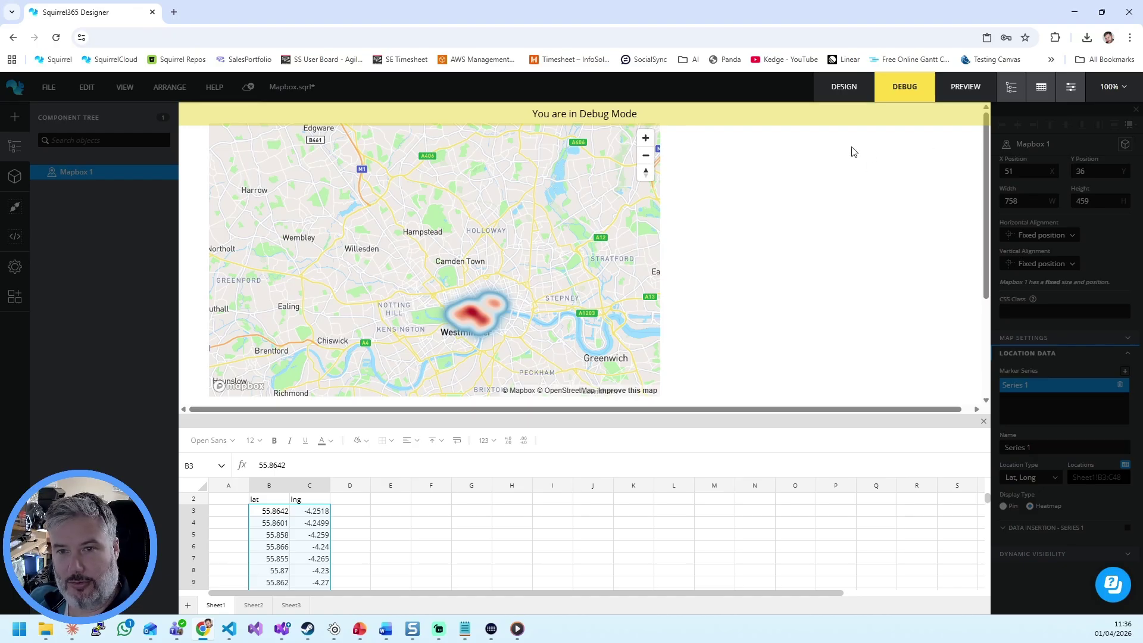
Leave debug mode and close the Mapbox project to return to the home page
click(850, 88)
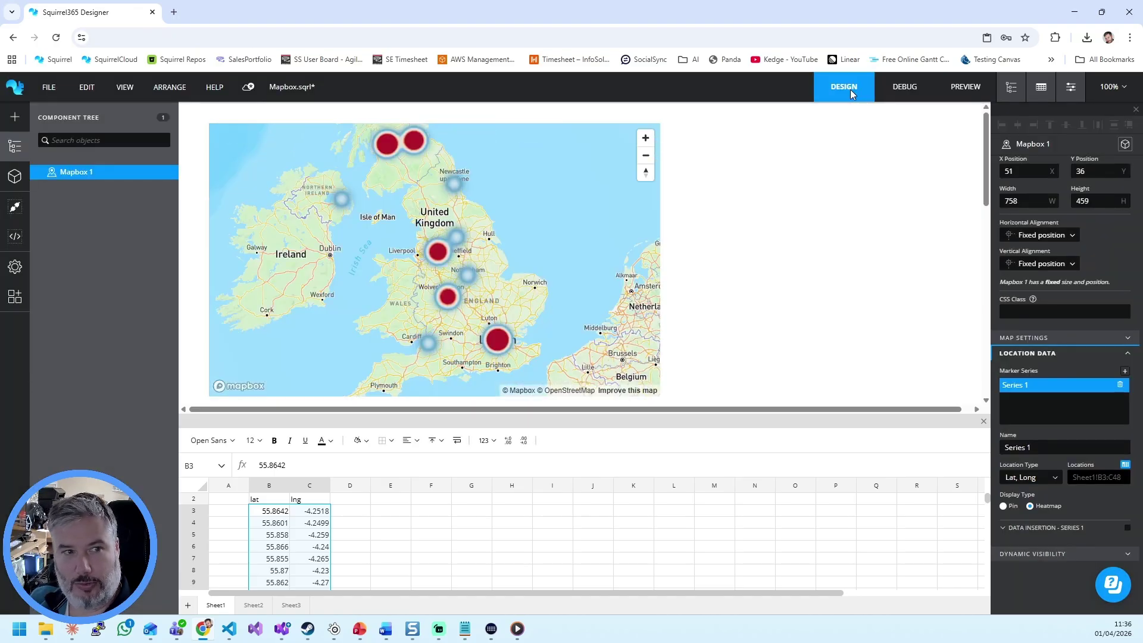
click(17, 88)
click(594, 364)
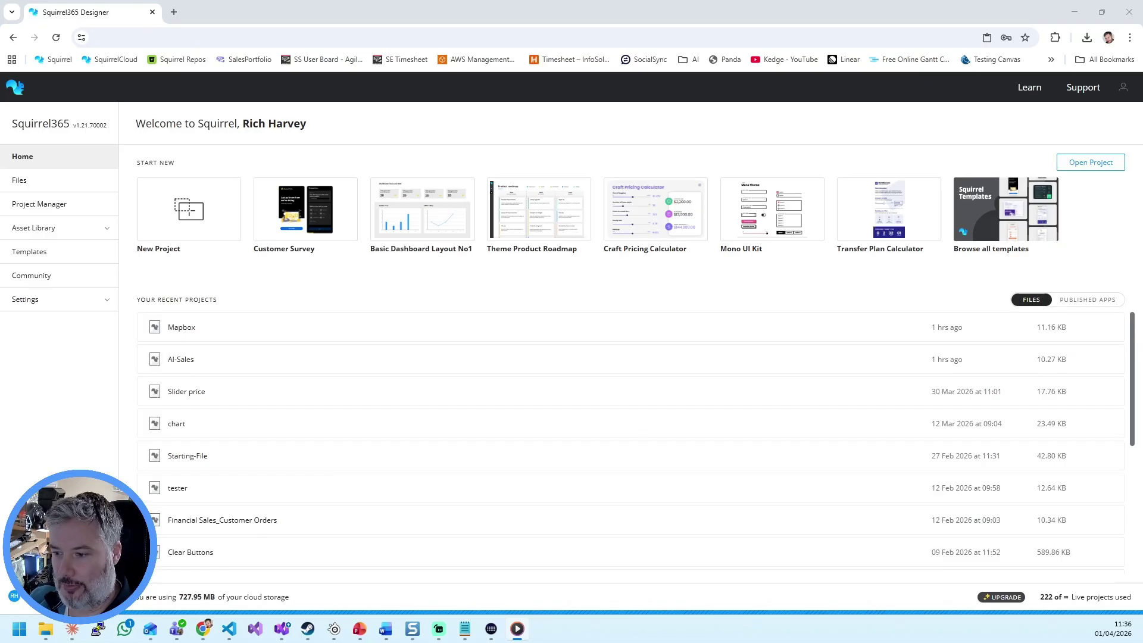
Switch to the slide show and advance it to Multi-row writeback in InfoBurst under Miscellaneous updates
key(alt+Tab)
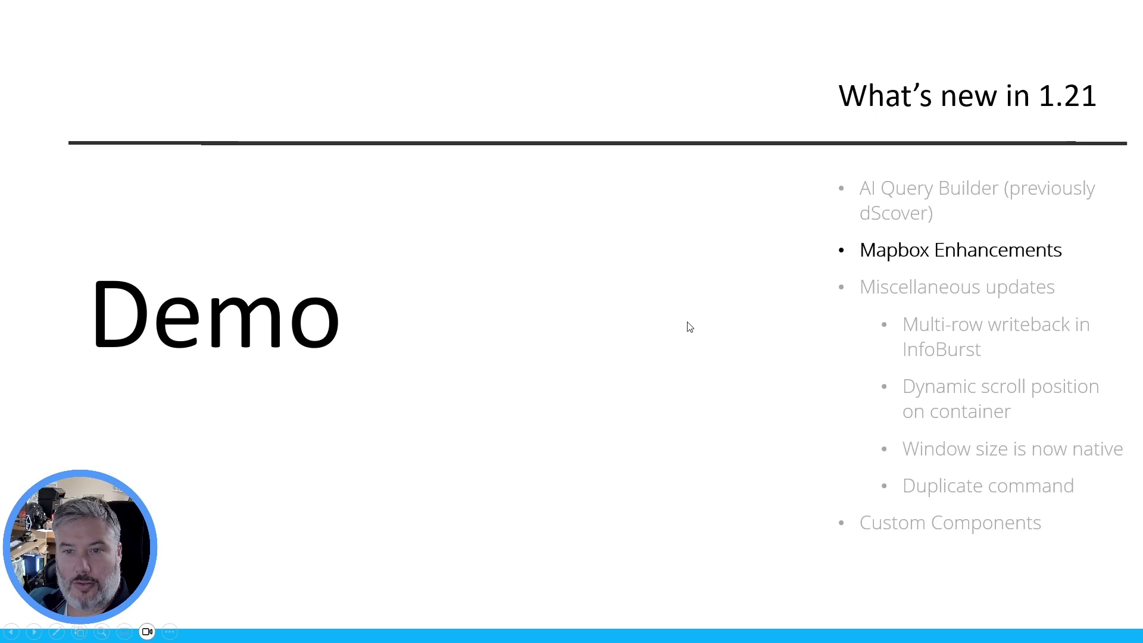
key(Right)
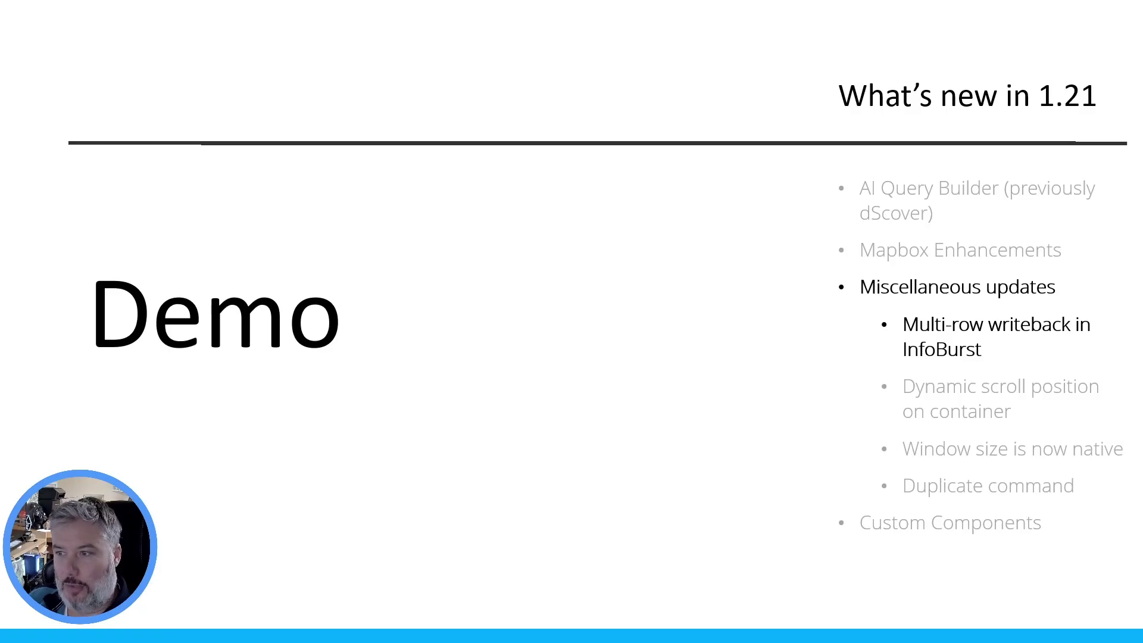
Switch back to Squirrel365 Designer, open the Writeback Demo project and show the db-writeback 1 connection's statement parameters
key(alt+Tab)
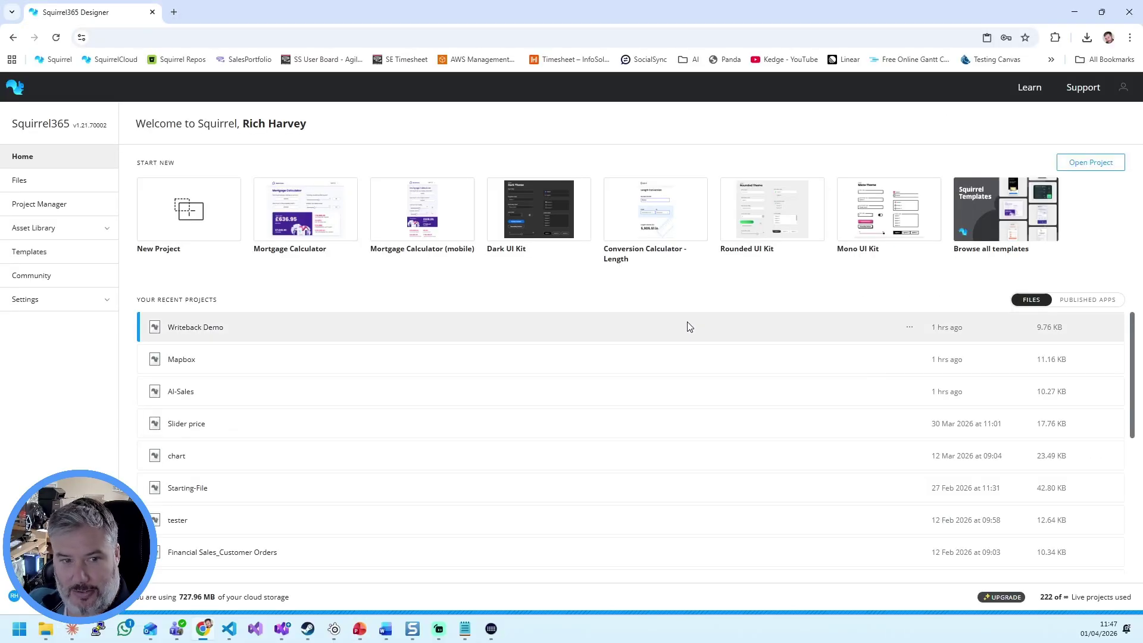
click(247, 326)
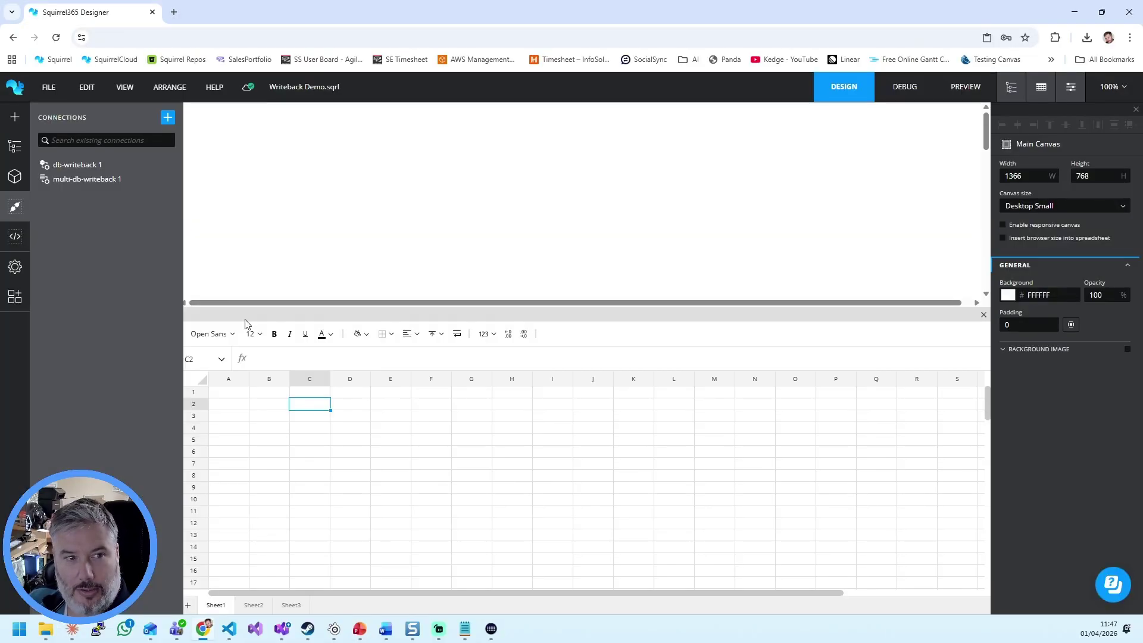
click(79, 170)
click(1056, 167)
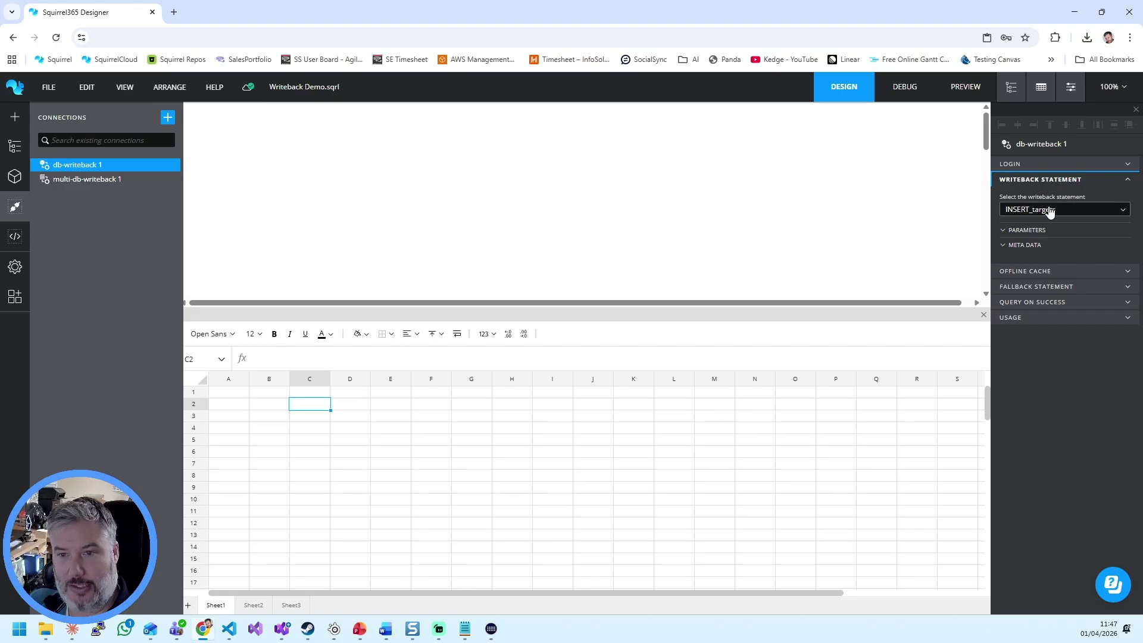
click(1021, 231)
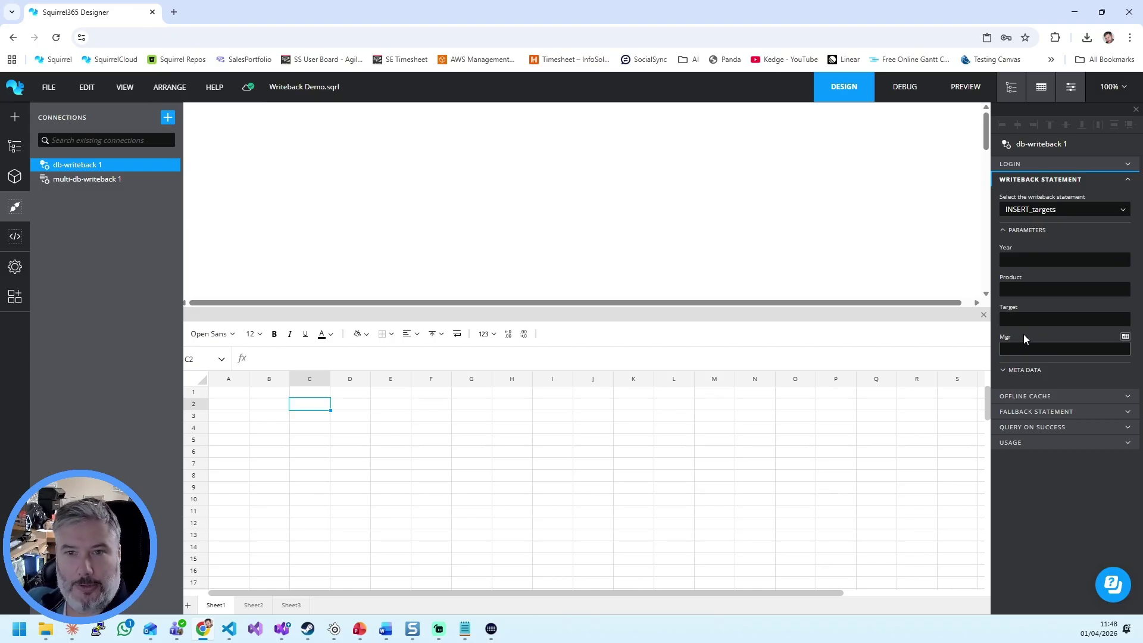
Compare the multi-db-writeback 1 connection's parameter and response settings with the parameters of db-writeback 1
click(83, 180)
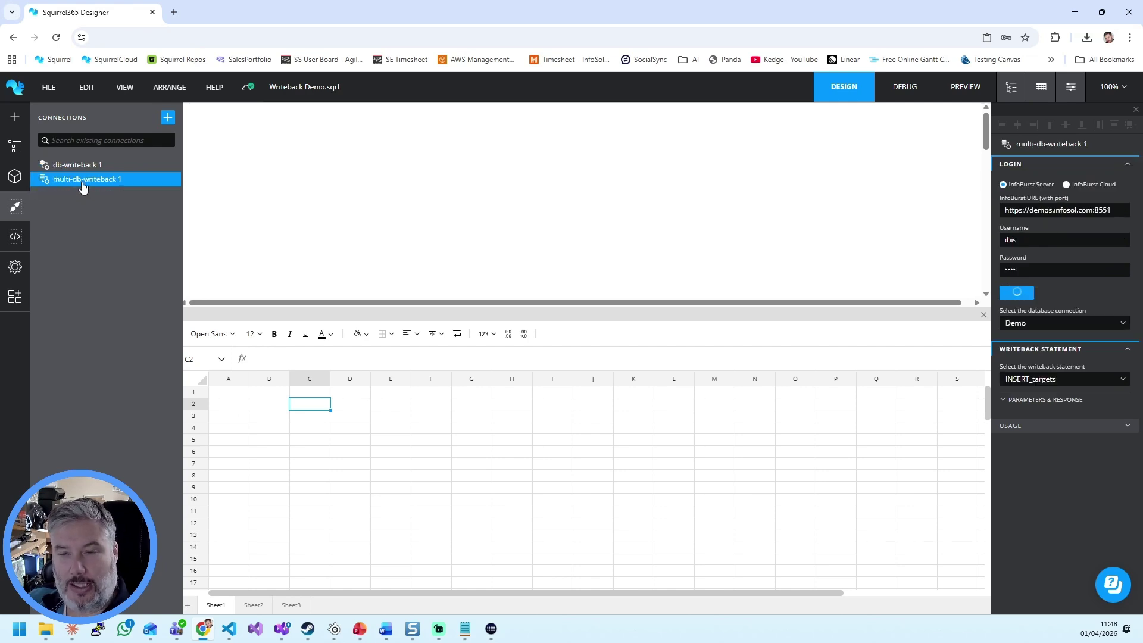
click(1050, 166)
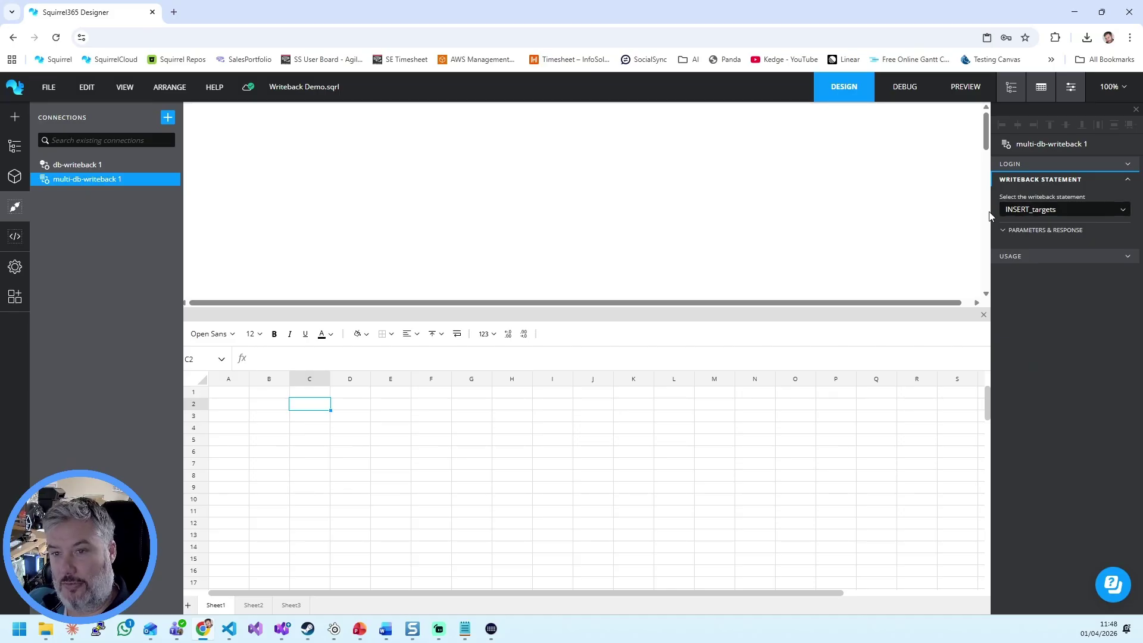
click(1050, 230)
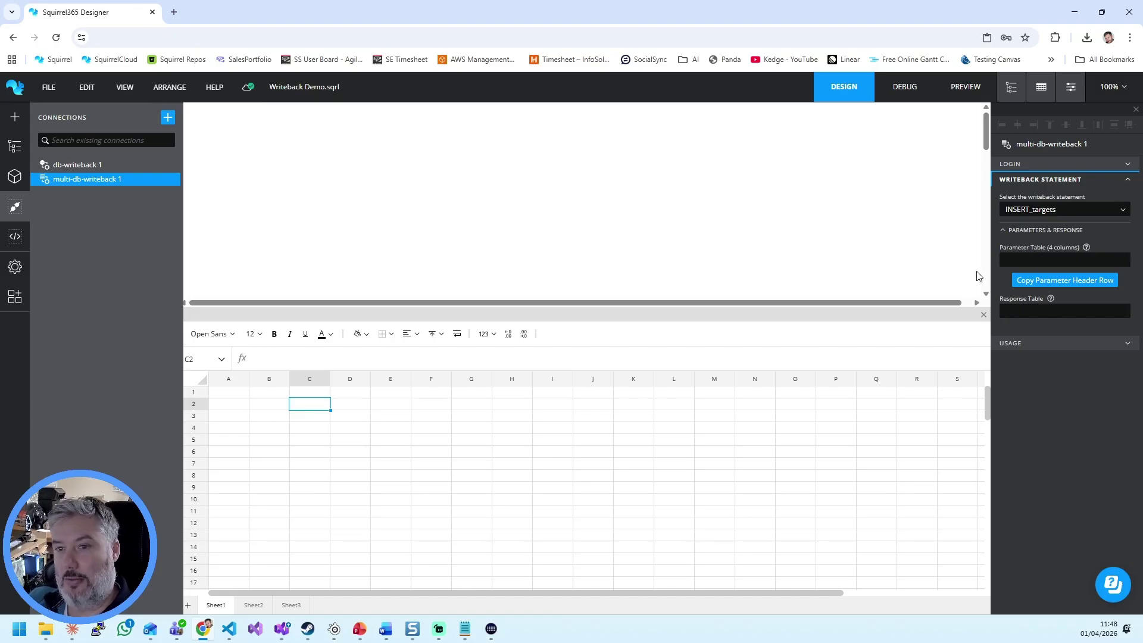
click(119, 166)
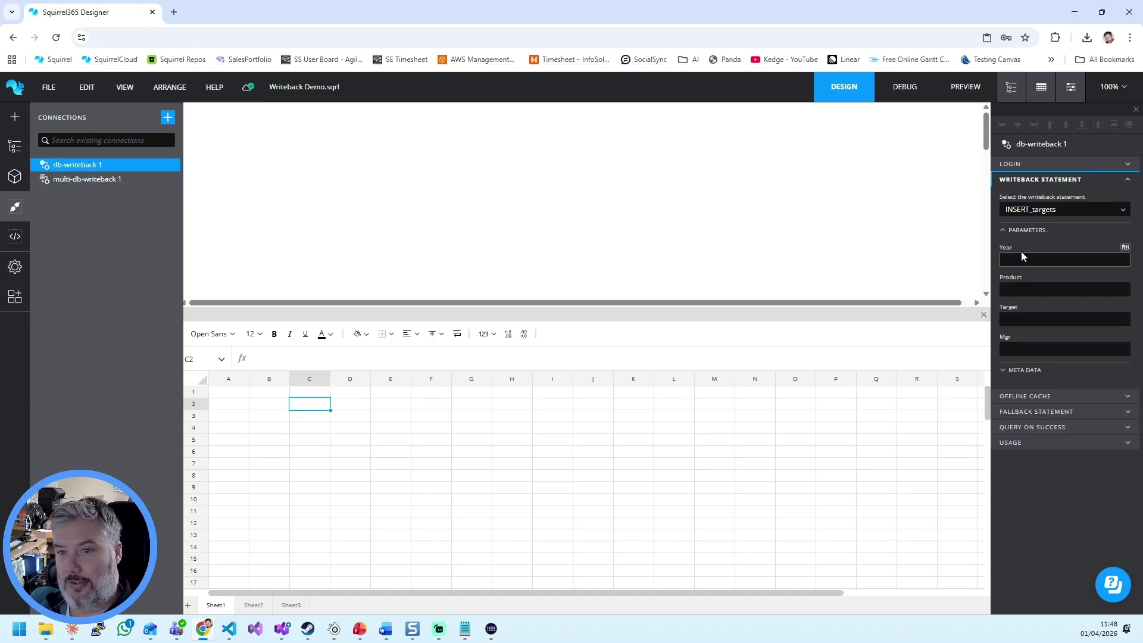
Copy the parameter header row of multi-db-writeback 1 and paste it into Sheet1 starting at cell C2
click(71, 179)
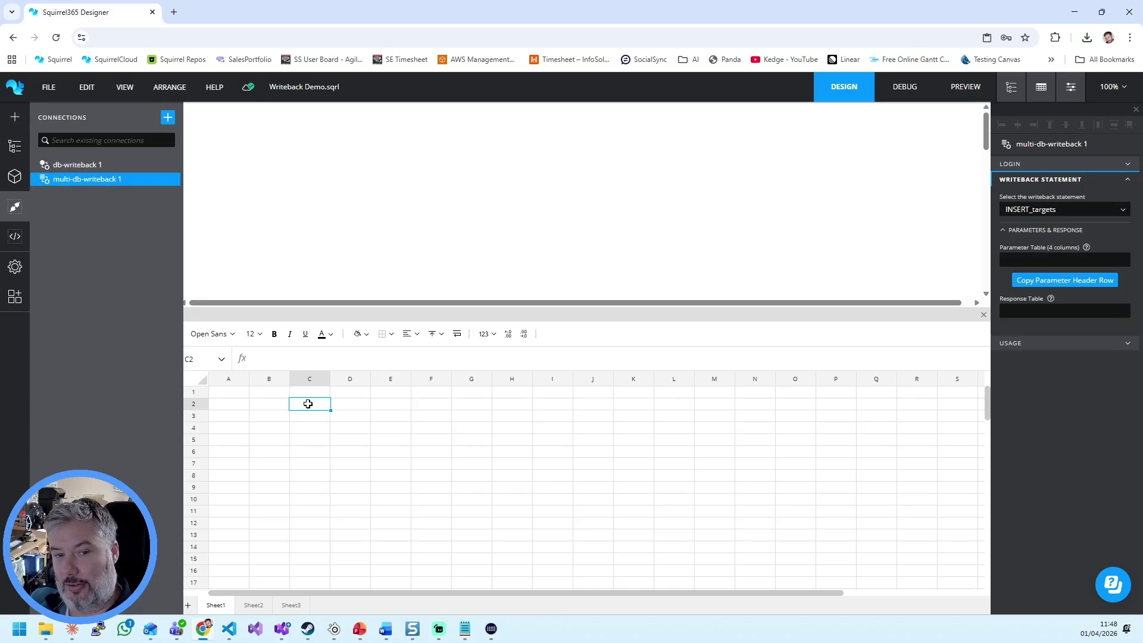
click(342, 405)
click(386, 405)
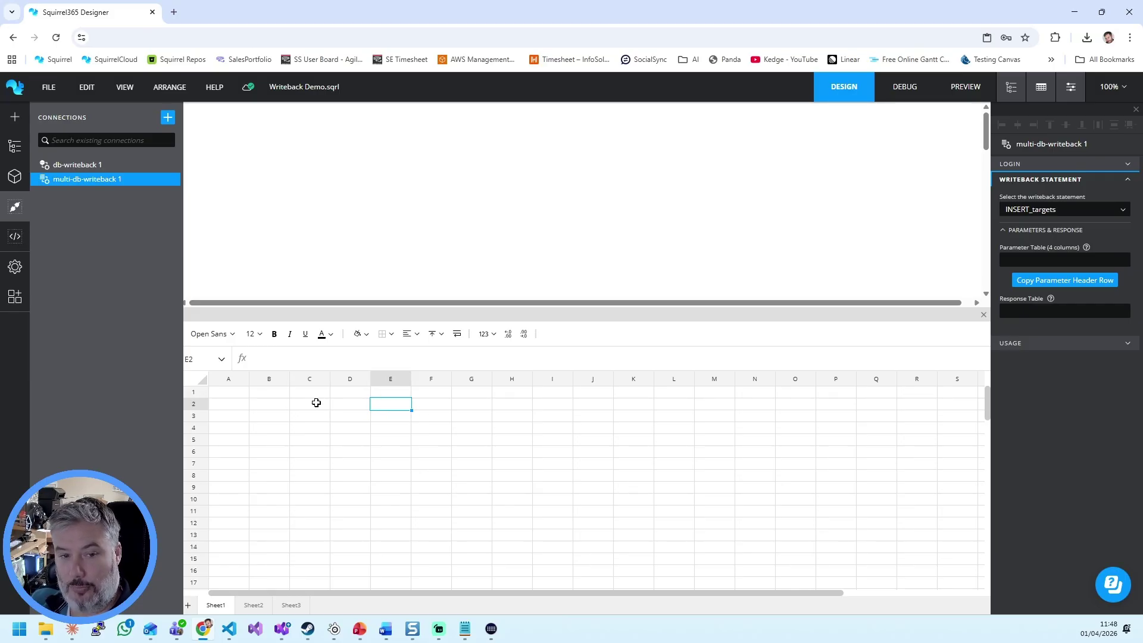
click(1093, 286)
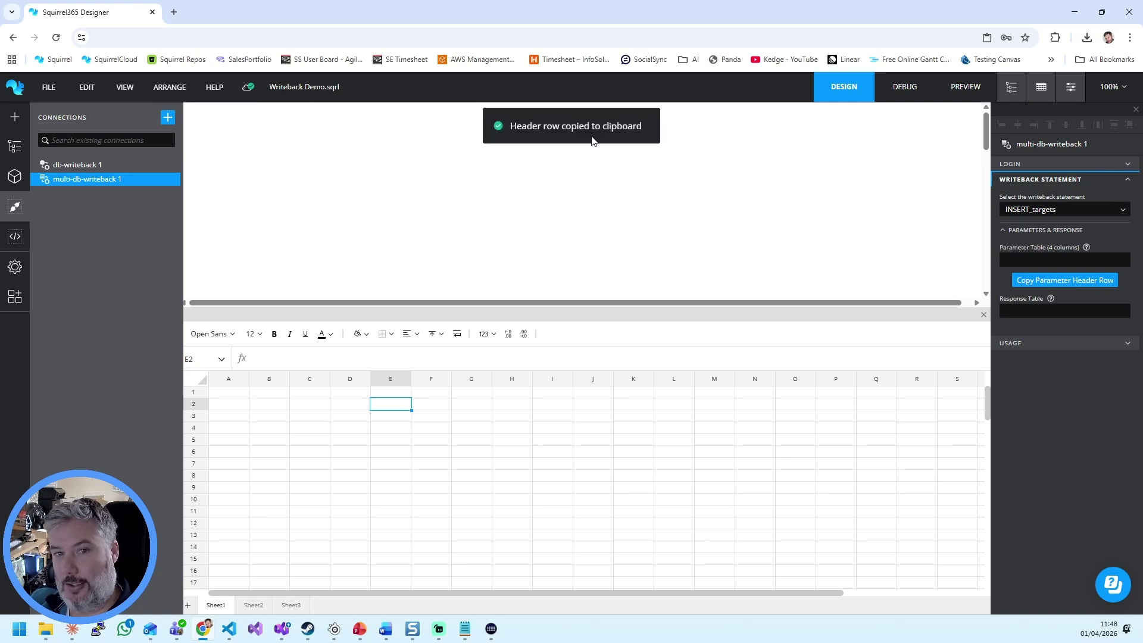
click(313, 403)
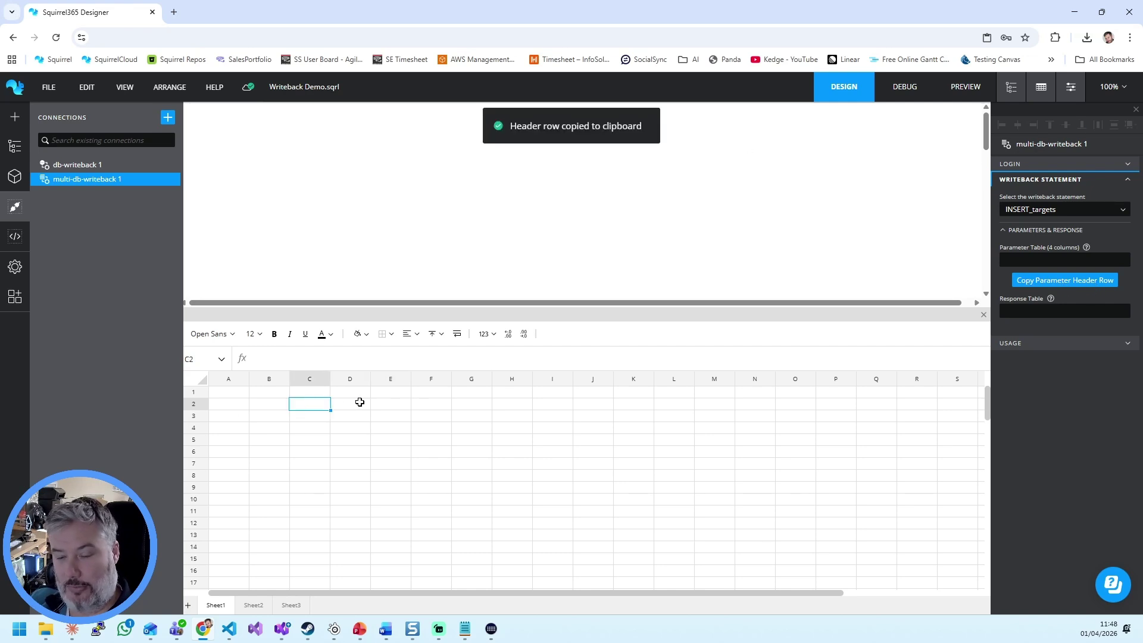
key(ctrl+v)
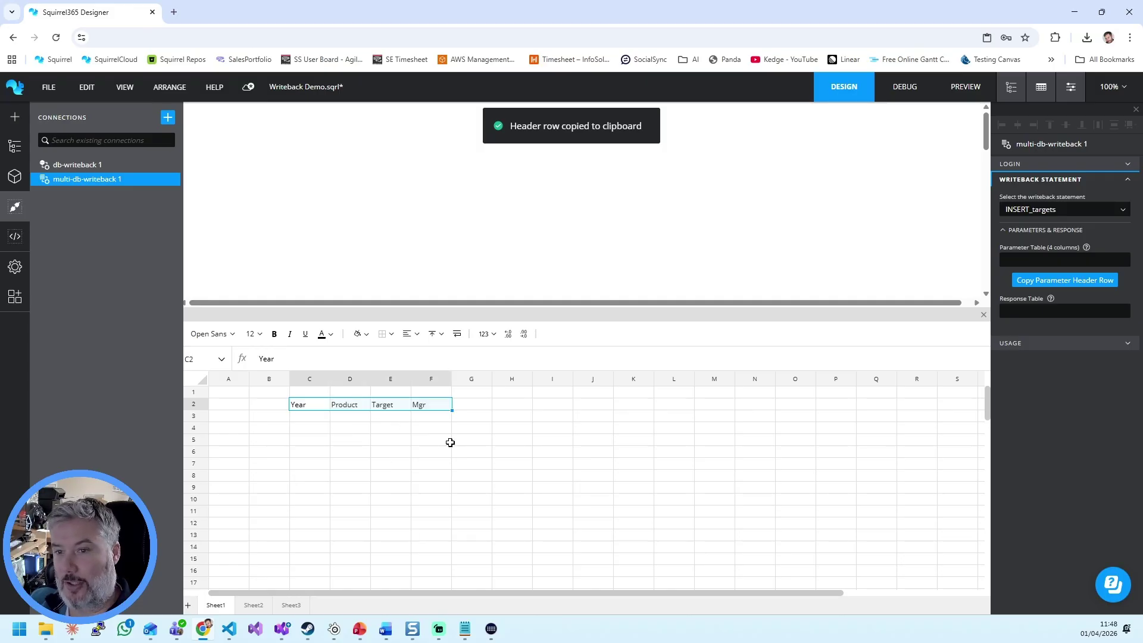
Fill row 3 under the headers with 2025, Test, 123 and the manager's name, and decline saving a password
click(307, 417)
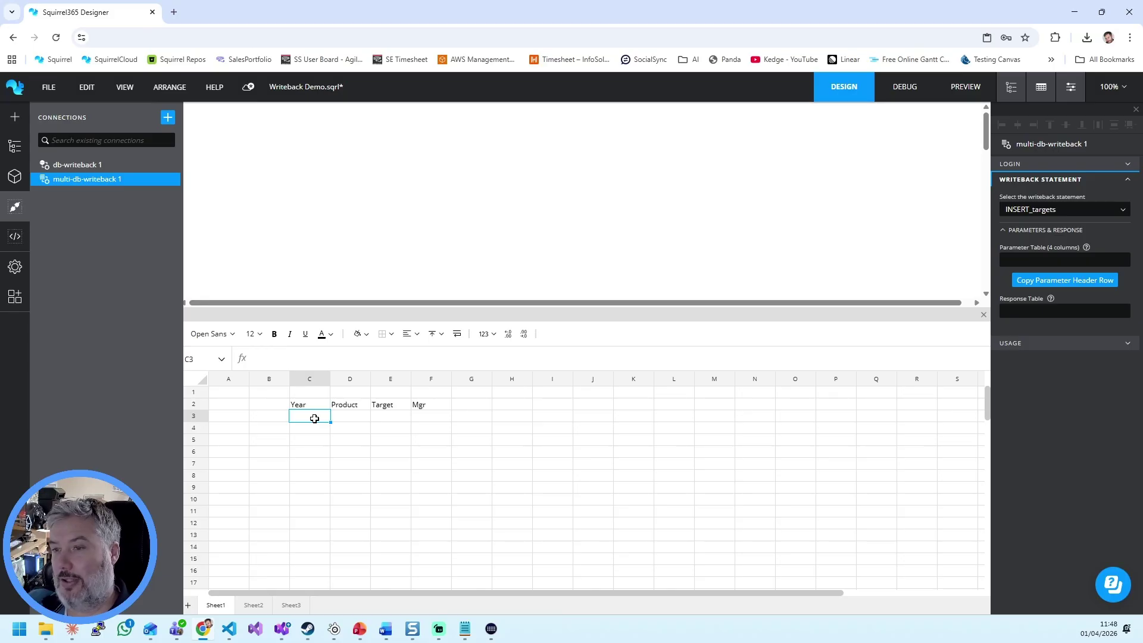
text(2025)
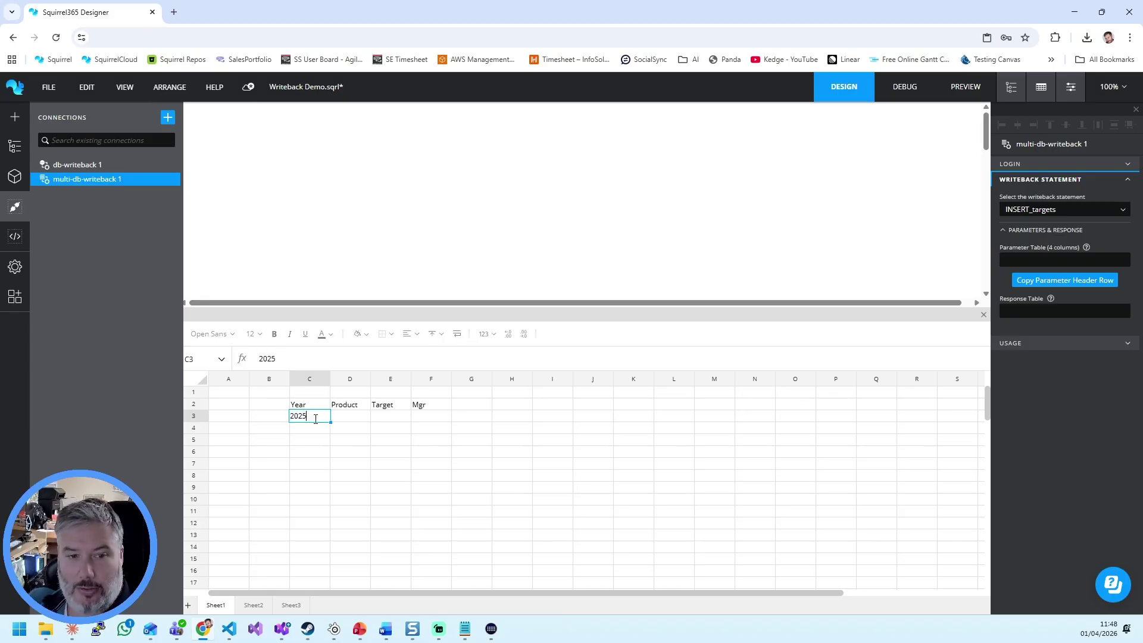
key(Tab)
text(Test)
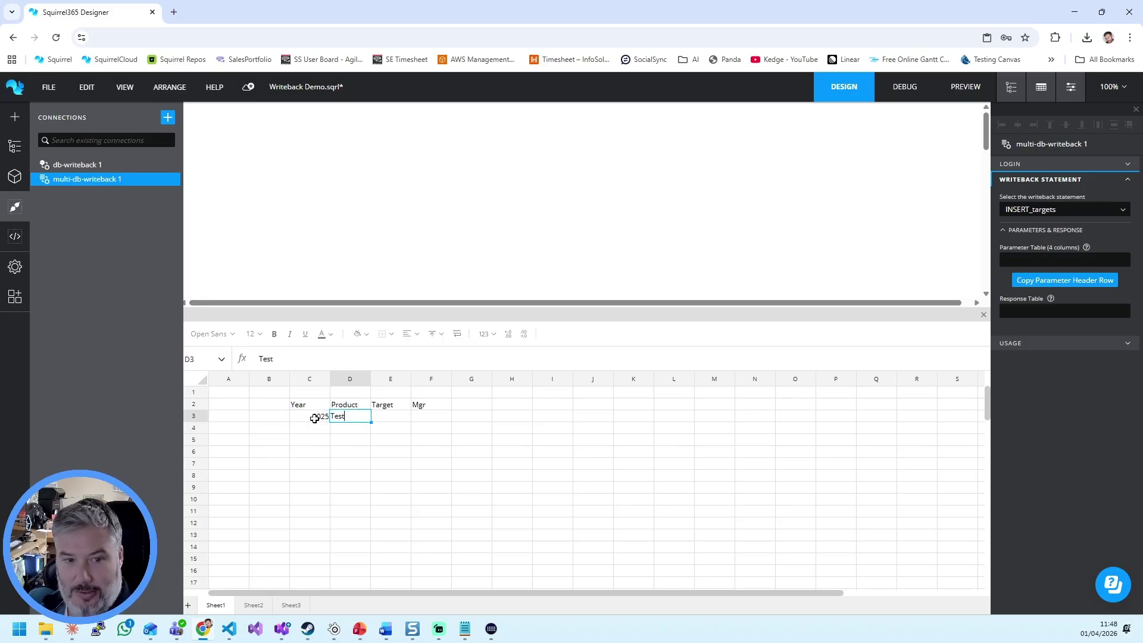
key(Tab)
text(123)
key(Tab)
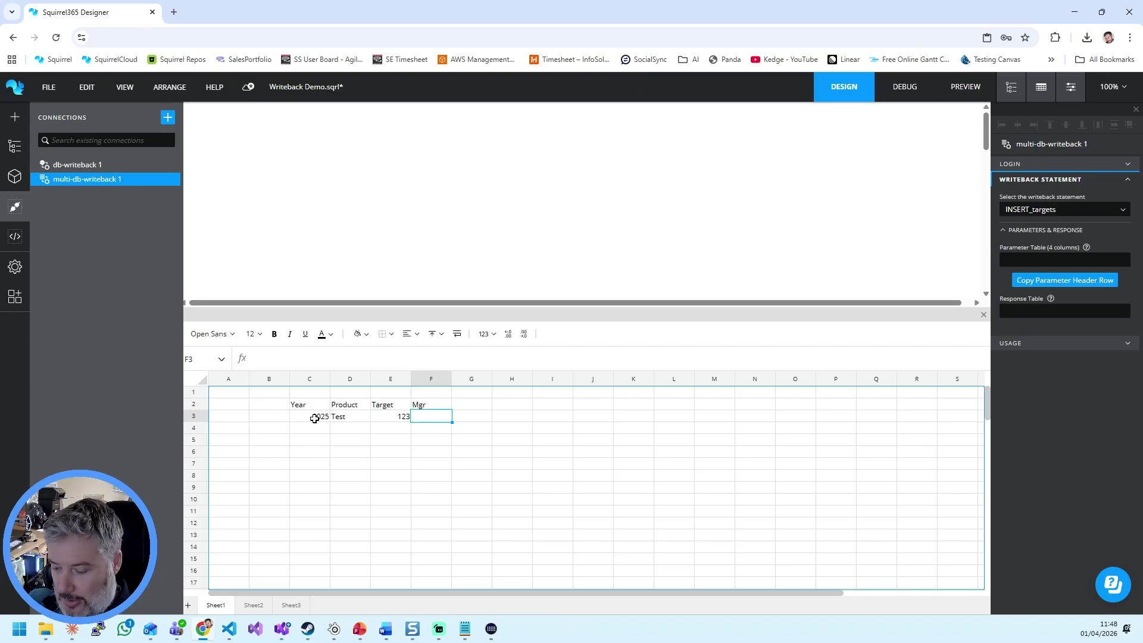
text(Rich)
key(Return)
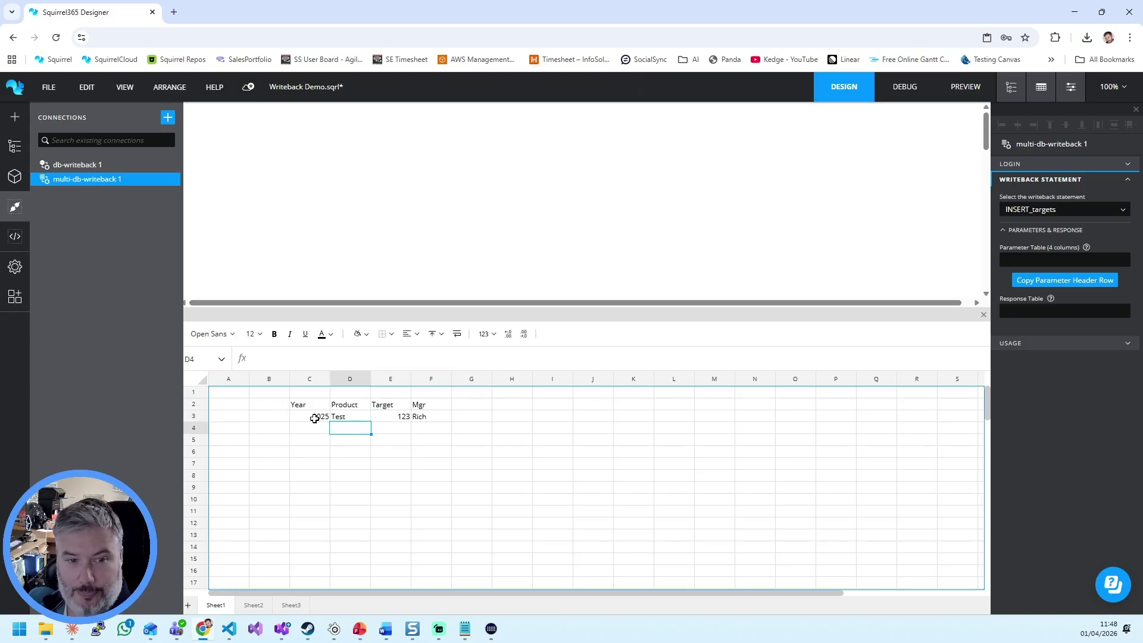
key(Left)
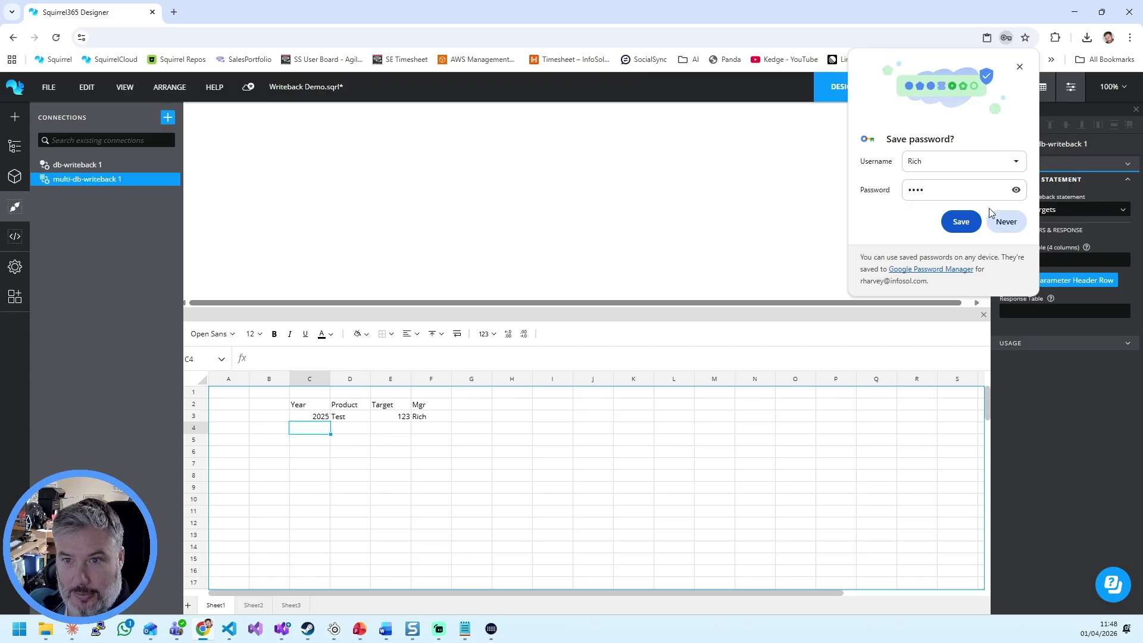
click(1000, 220)
Fill row 4 of the parameter table with 2025, Test2, 456 and the second manager's name
click(320, 434)
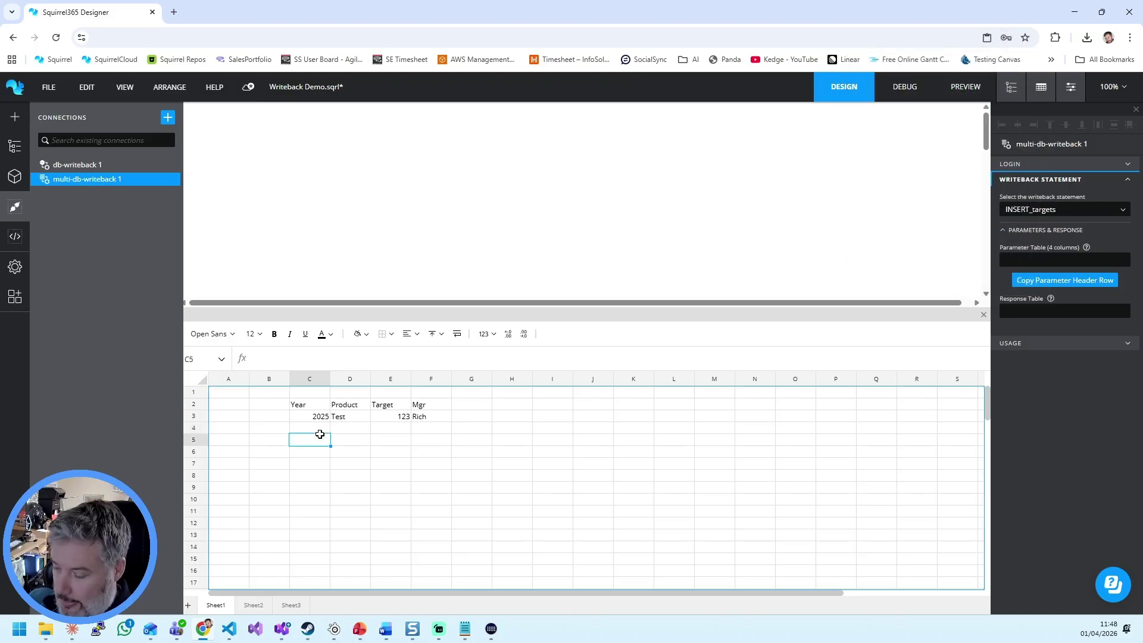
key(Up)
text(2025)
key(Tab)
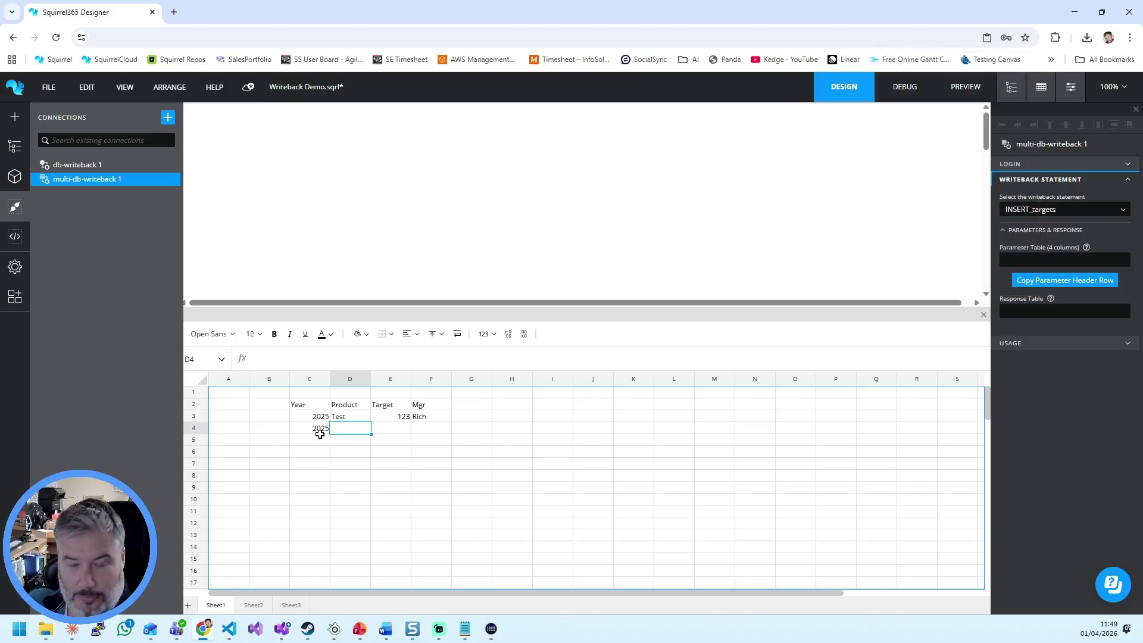
text(Test2)
key(Tab)
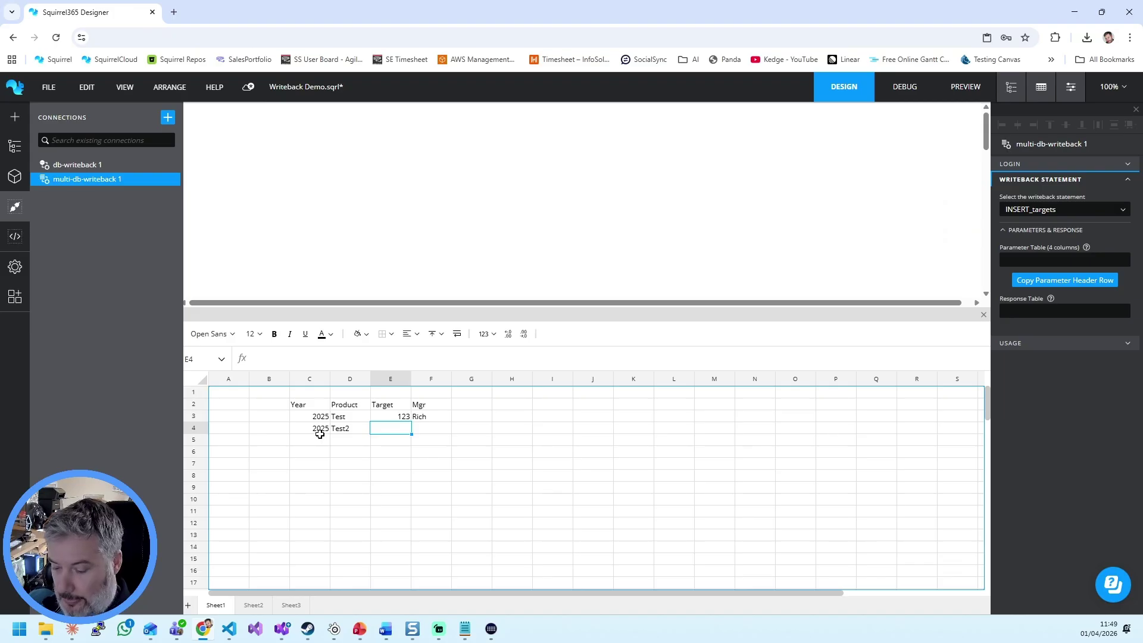
text(456)
key(Tab)
text(Mel)
key(Tab)
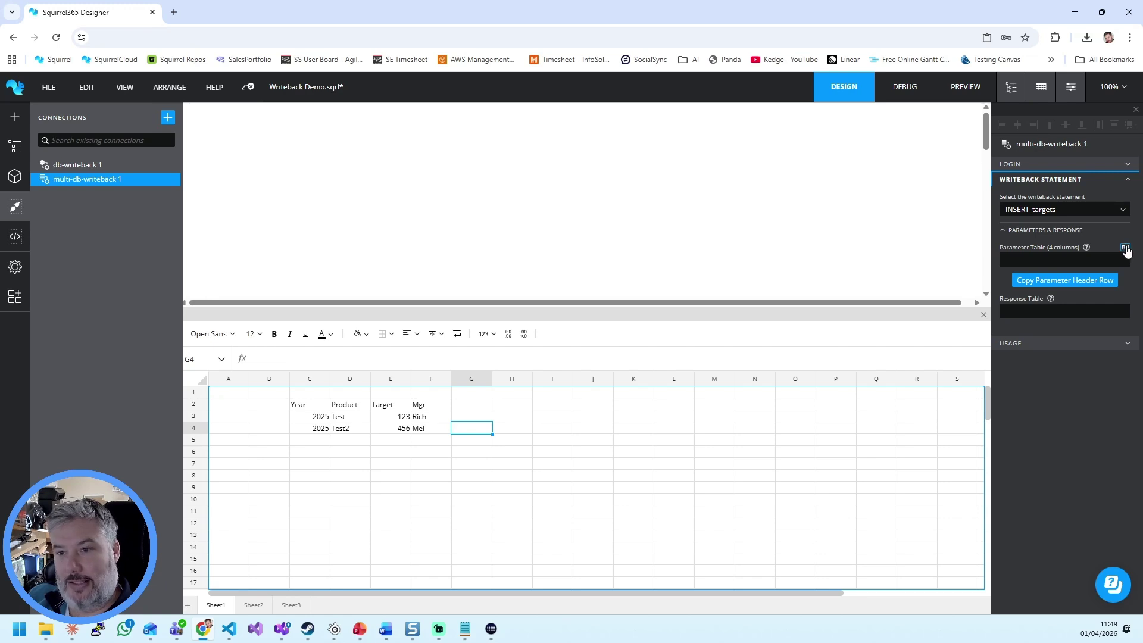
Bind the Parameter Table of multi-db-writeback 1 to the range Sheet1!C2:F4, including the header row
click(1125, 250)
drag(296, 215, 428, 241)
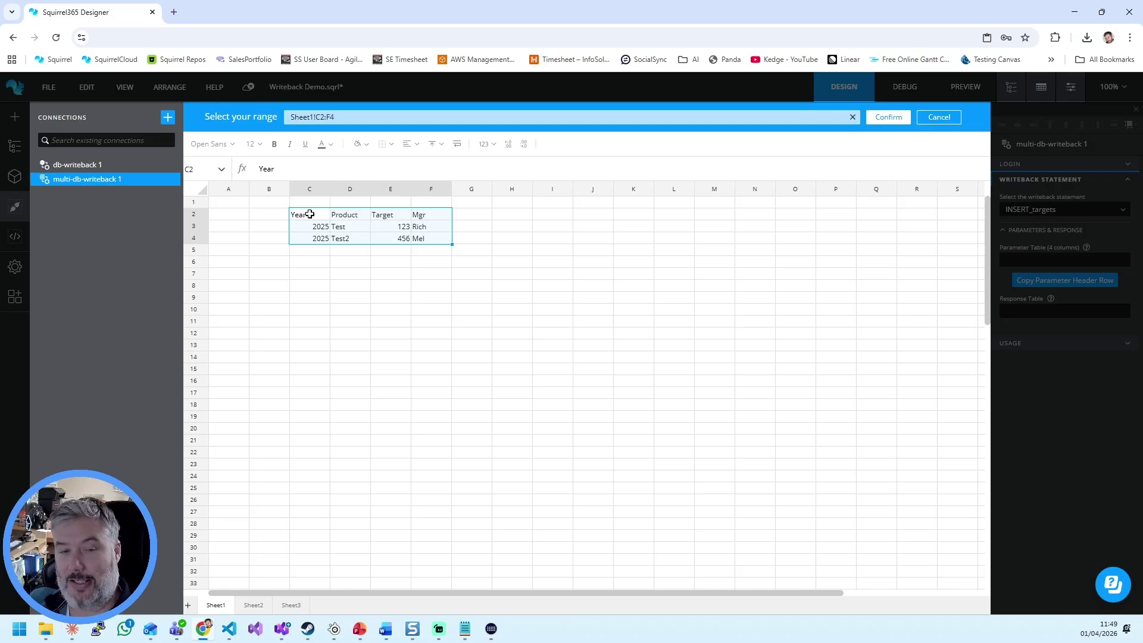
click(880, 120)
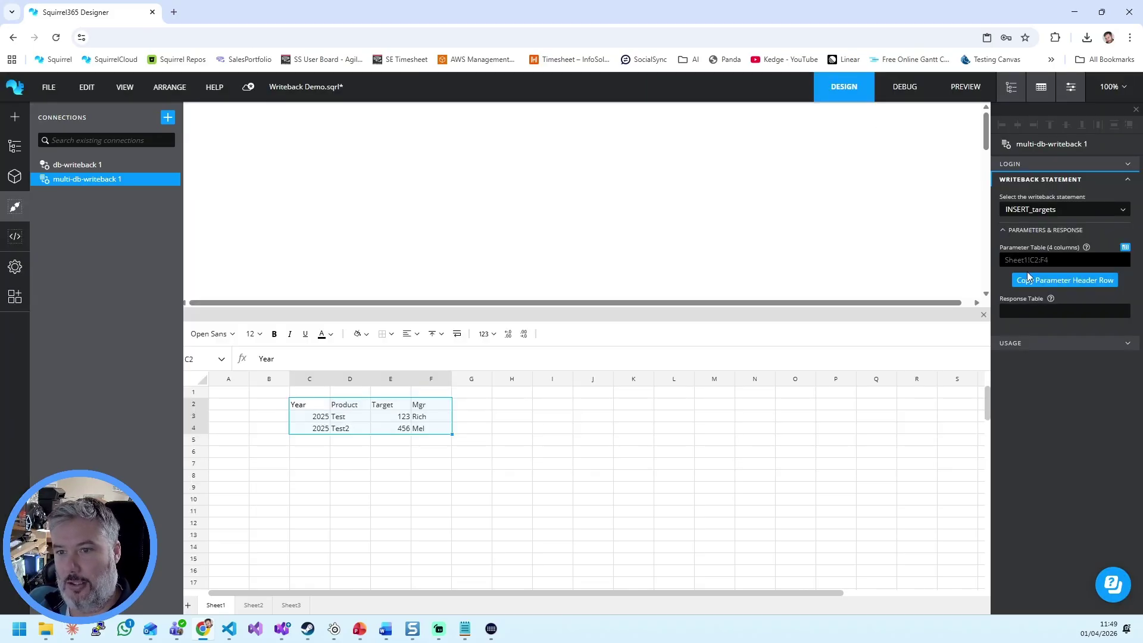
Bind the Response Table of multi-db-writeback 1 to Sheet1!G2:G4, beside the parameter rows
mouse_move(1066, 302)
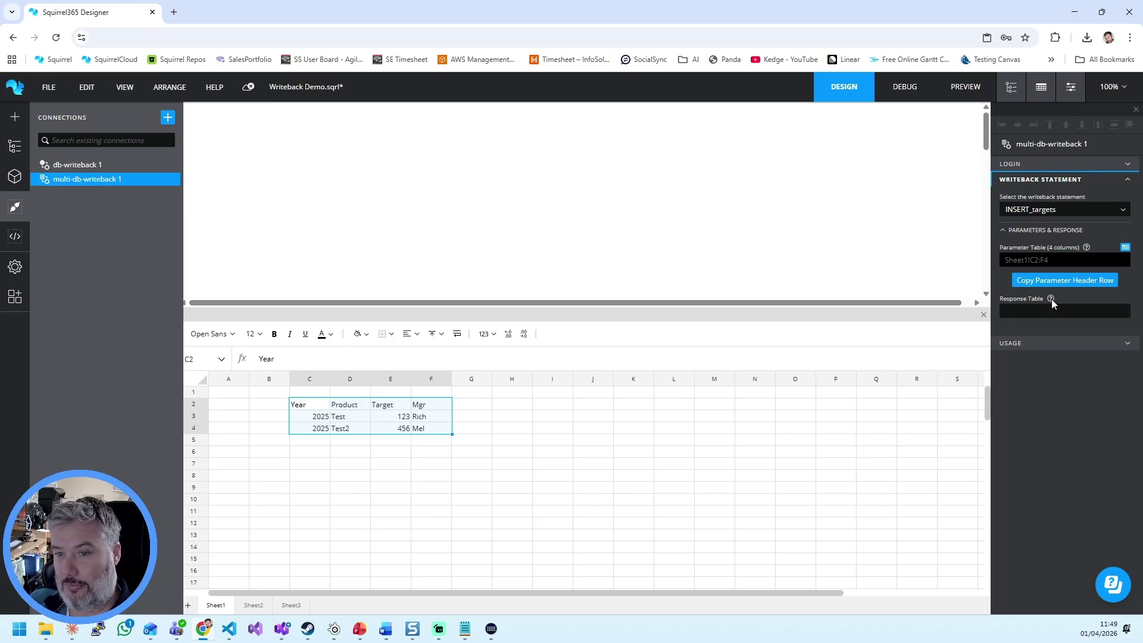
click(1125, 298)
mouse_move(475, 220)
mouse_down()
mouse_move(536, 234)
mouse_move(482, 232)
mouse_up()
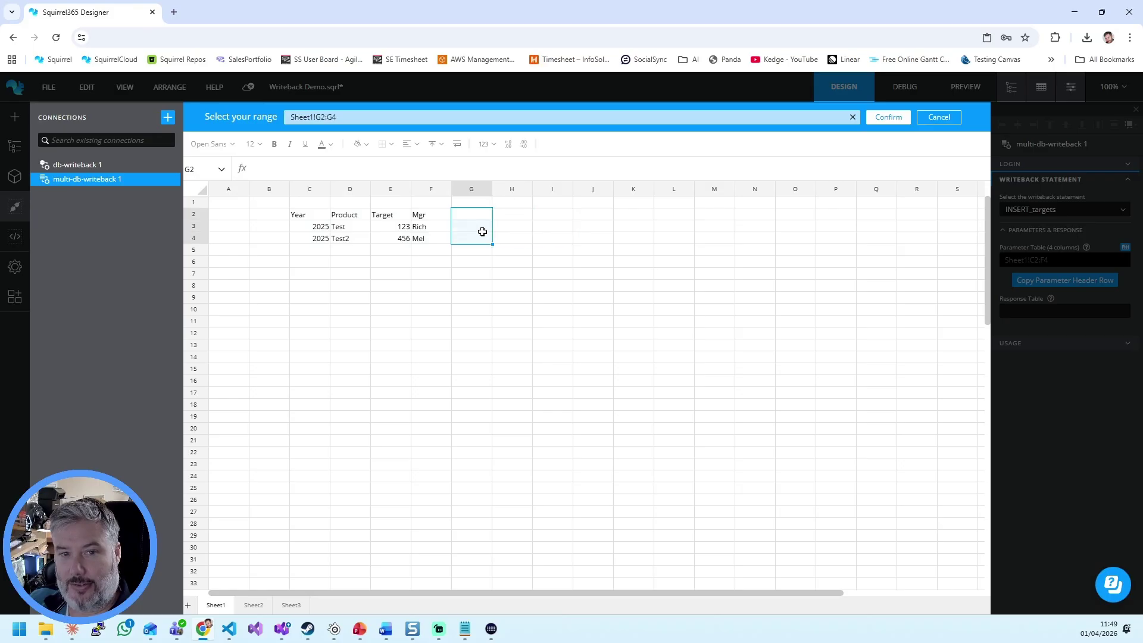
click(888, 117)
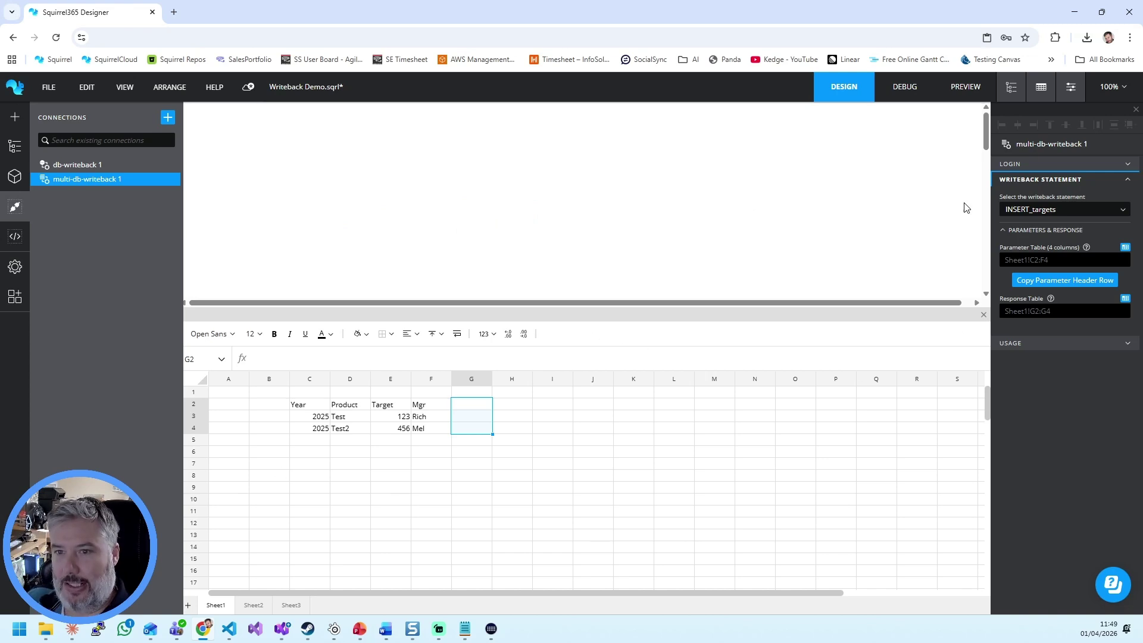
click(575, 428)
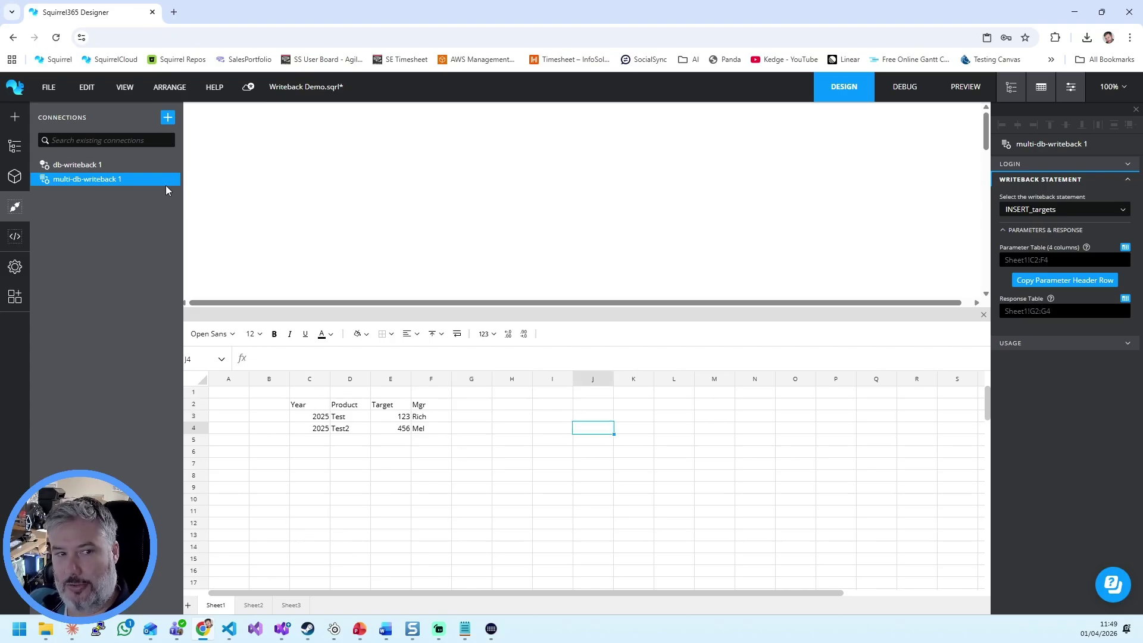
Bind db-writeback 1's Year, Product, Target and Mgr parameters to Sheet1 cells C3, D3, E3 and F3 respectively
click(81, 166)
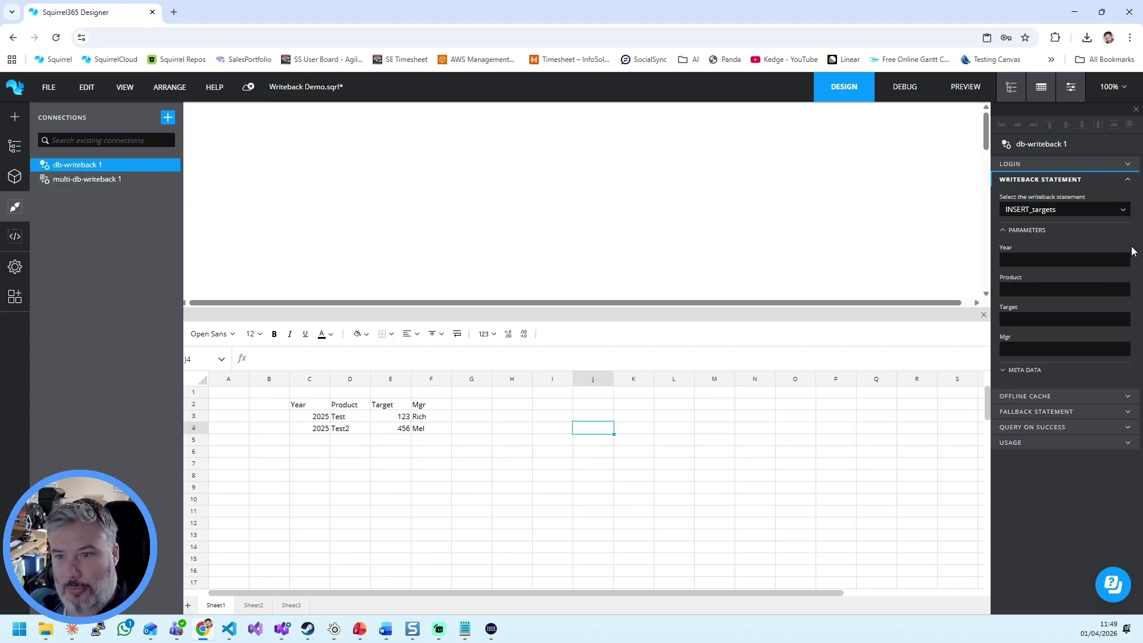
click(1124, 257)
click(309, 224)
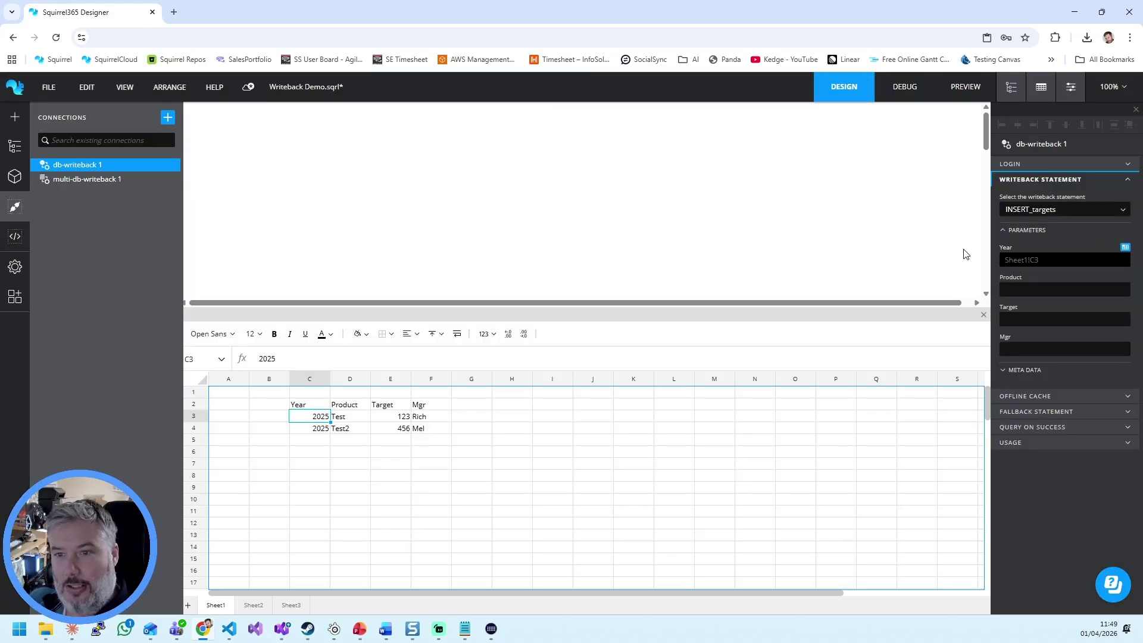
click(1124, 277)
double_click(350, 225)
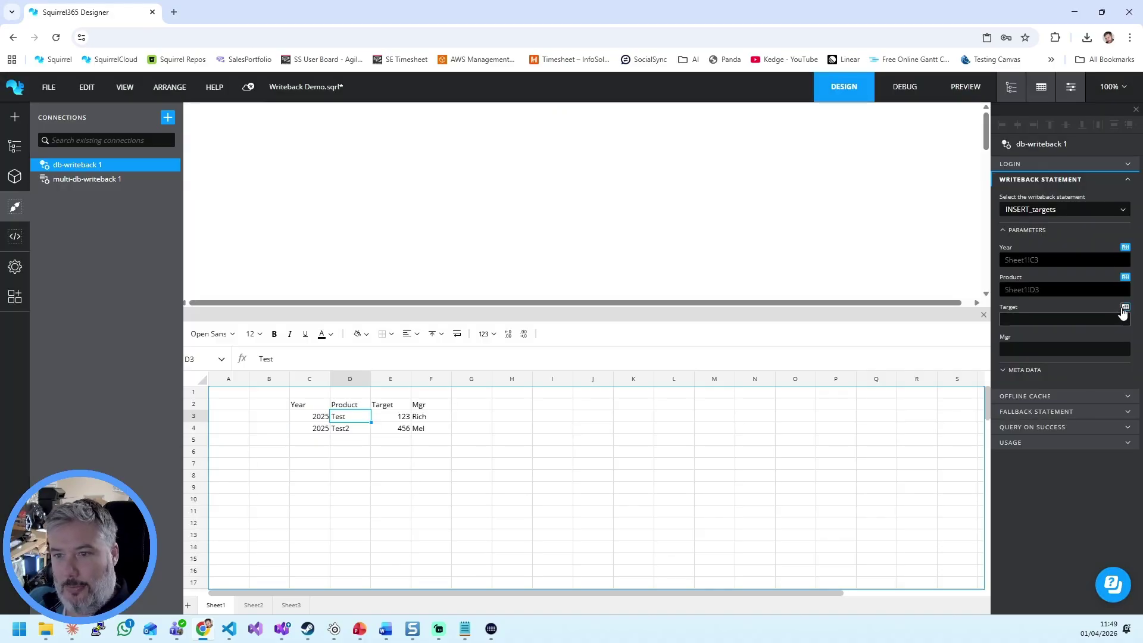
click(1123, 307)
key(Right)
key(Return)
click(1125, 337)
key(Right)
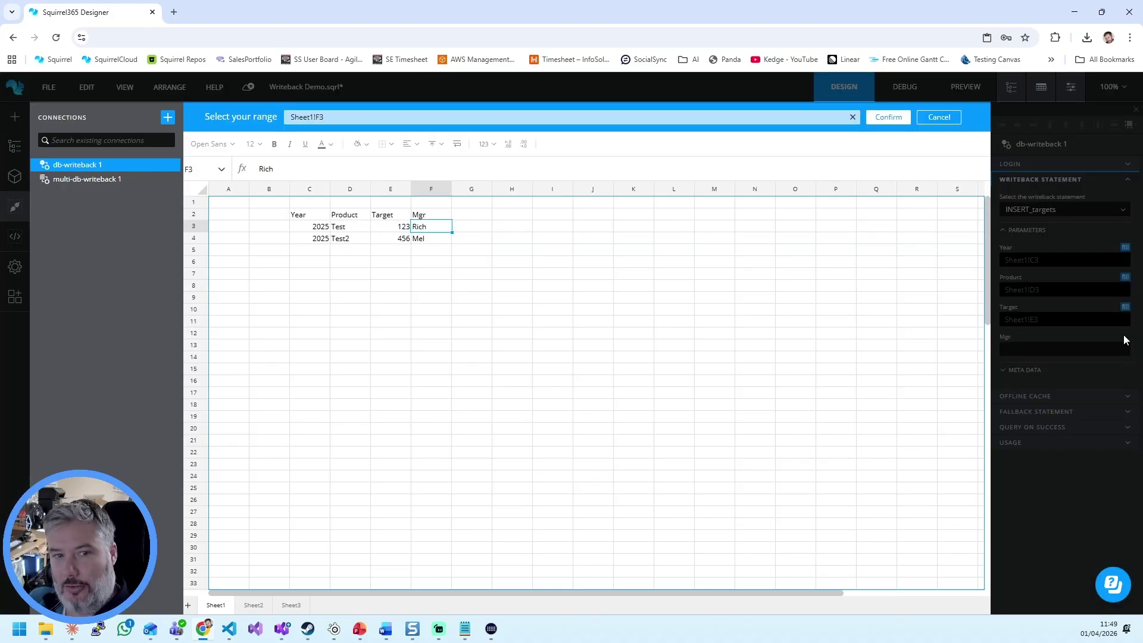
key(Return)
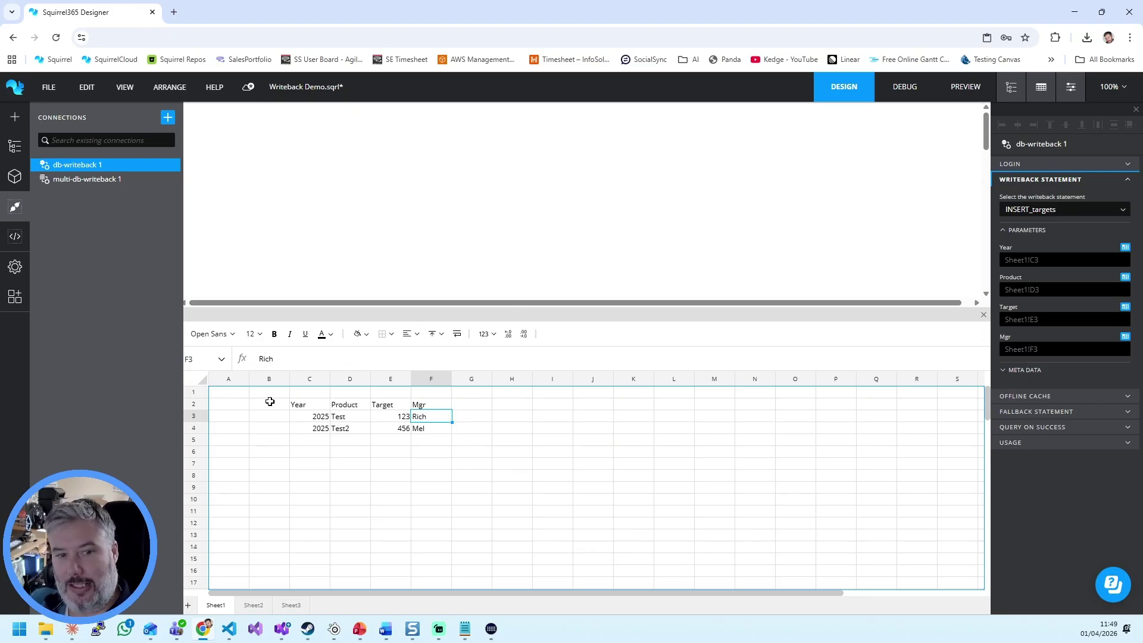
Return to the multi-db-writeback 1 connection and highlight its parameter range C2:F4 in the spreadsheet
drag(83, 165, 101, 187)
click(102, 185)
drag(291, 404, 437, 429)
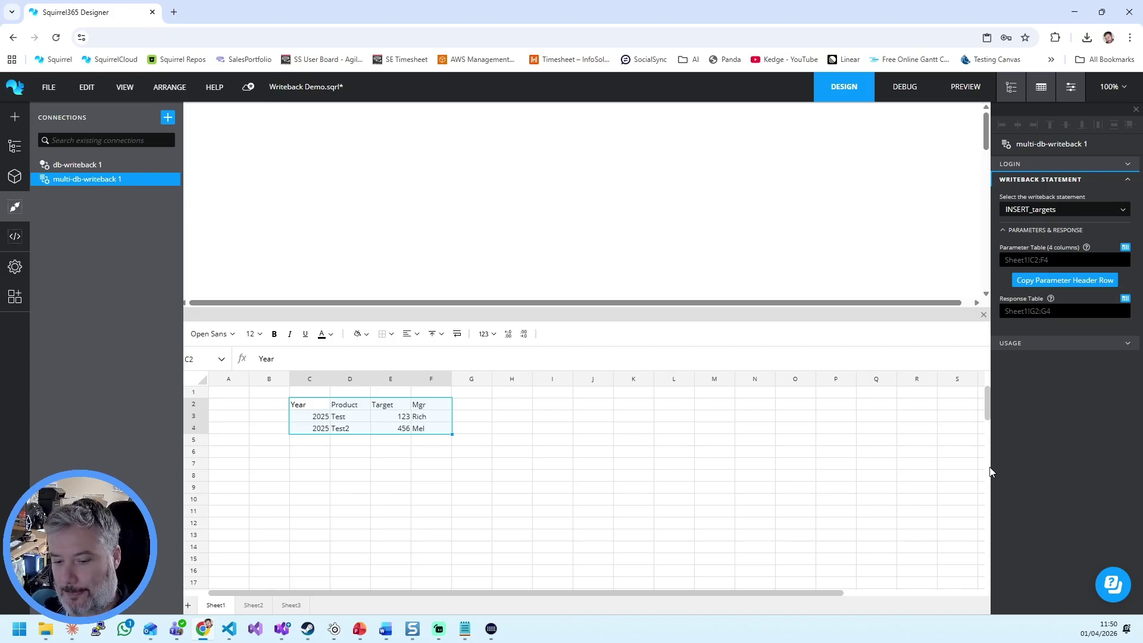
Advance the slide show to Dynamic scroll position on container, and switch back to Squirrel365 Designer to view Container 1 in the Untitled1 project
key(alt+Tab)
key(Right)
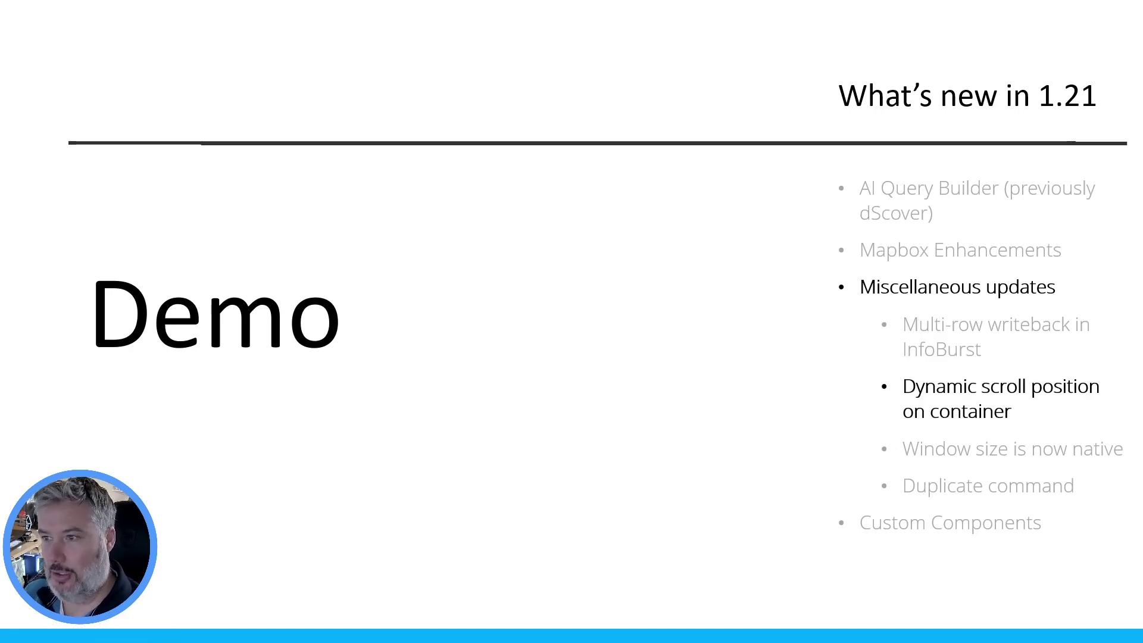
key(alt+Tab)
click(292, 331)
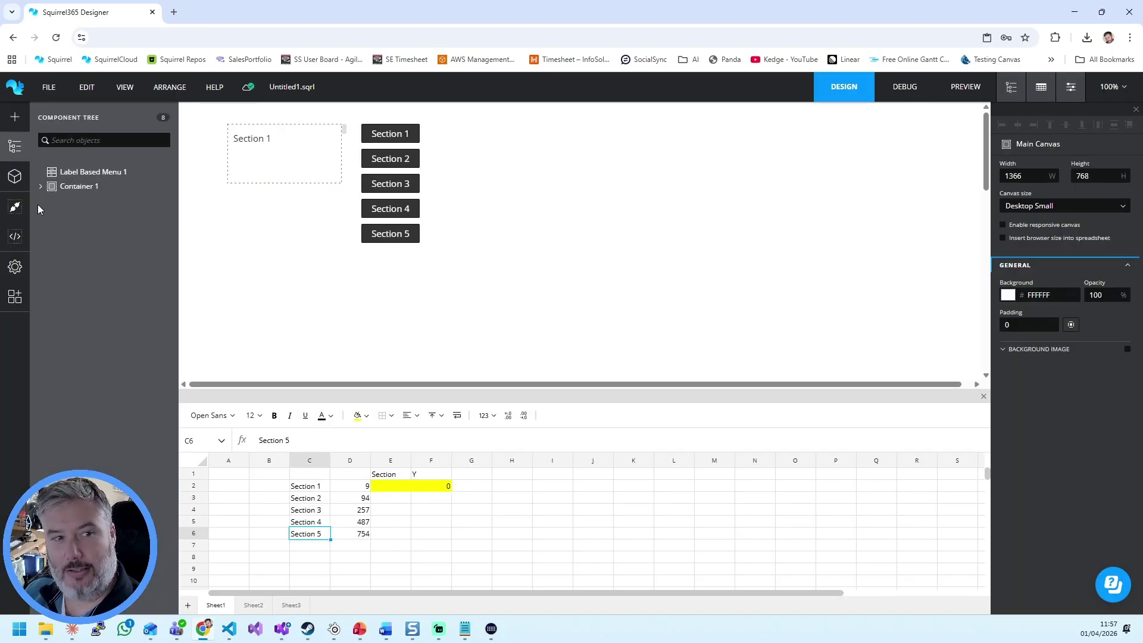
click(40, 186)
click(39, 187)
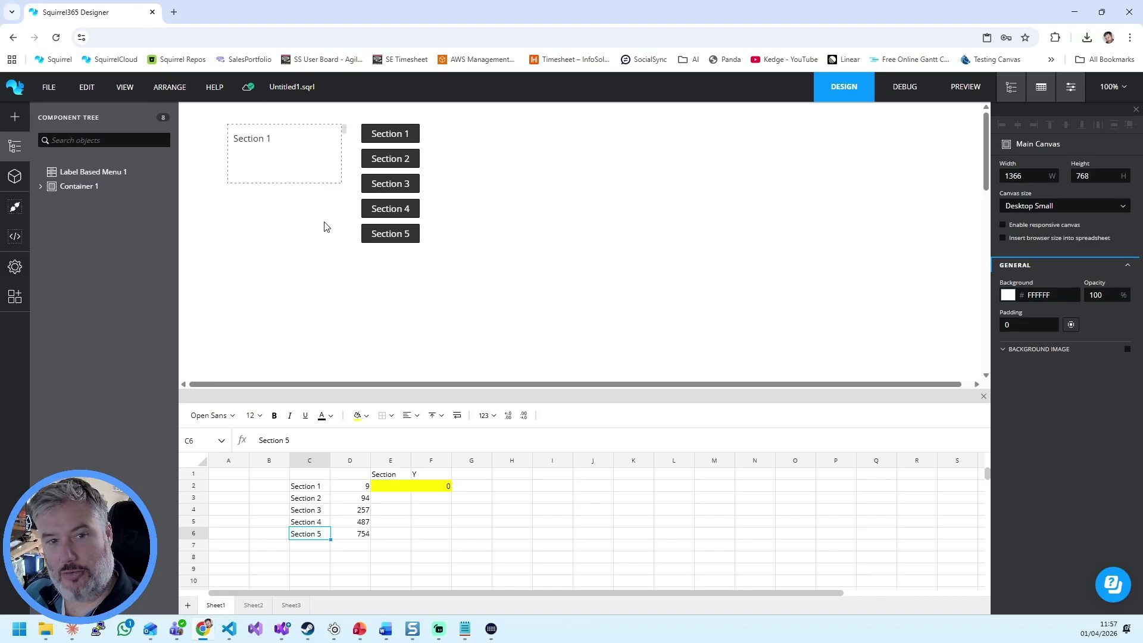
Test manual scrolling of the section container in debug mode and return to design mode
click(898, 97)
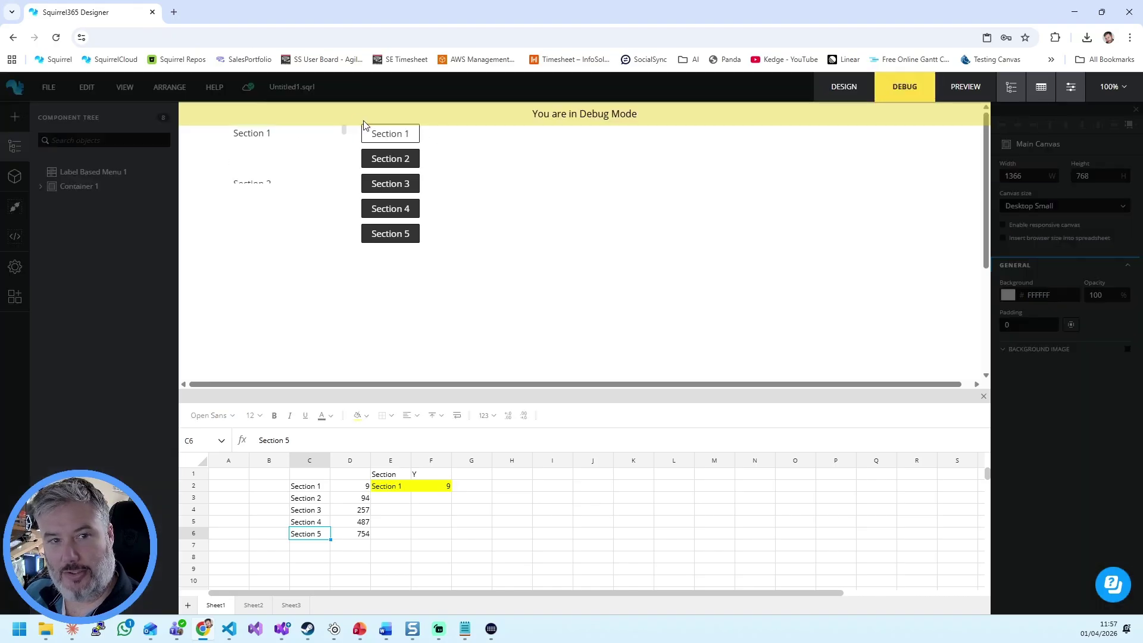
mouse_move(345, 129)
mouse_down()
mouse_move(350, 174)
mouse_move(343, 116)
mouse_up()
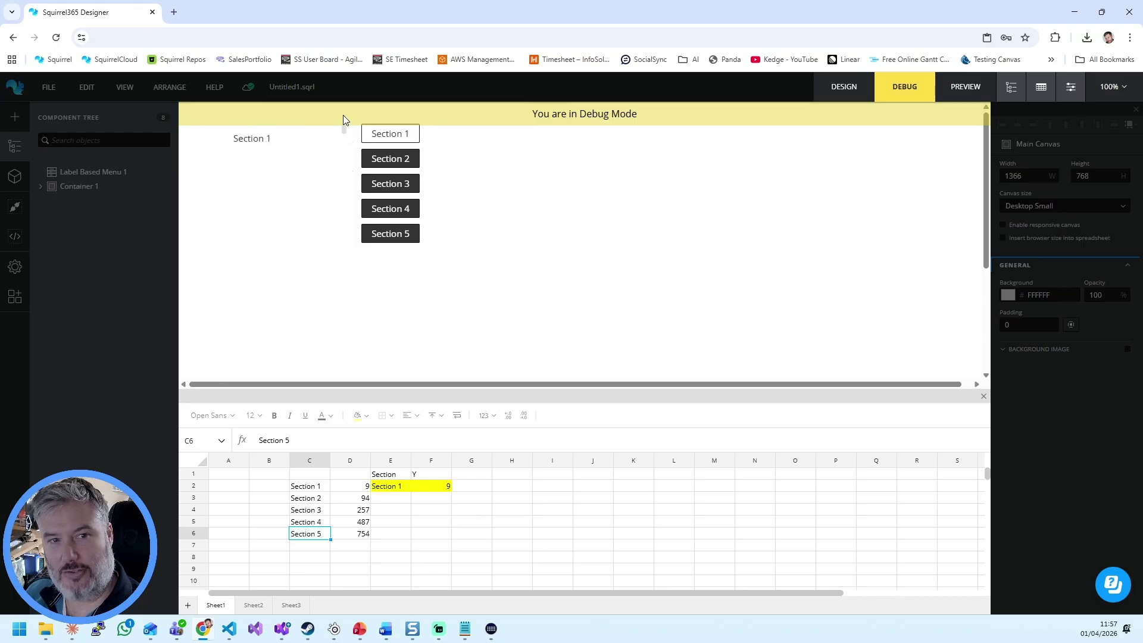
click(843, 91)
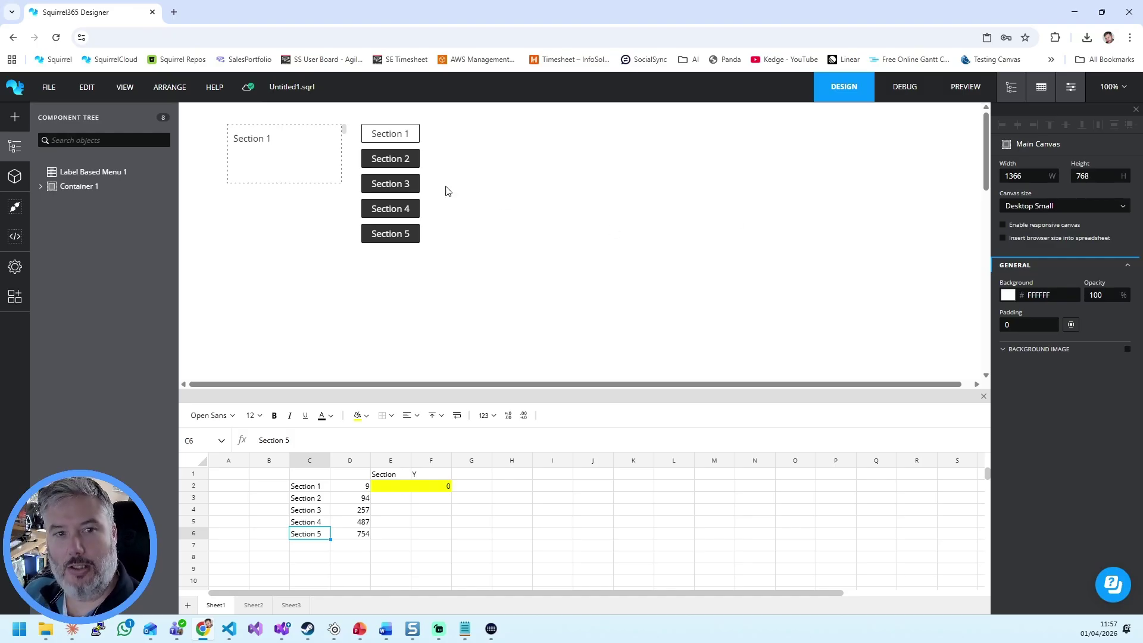
List the components inside Container 1 and highlight the section Y positions in cells D2:D6
click(40, 185)
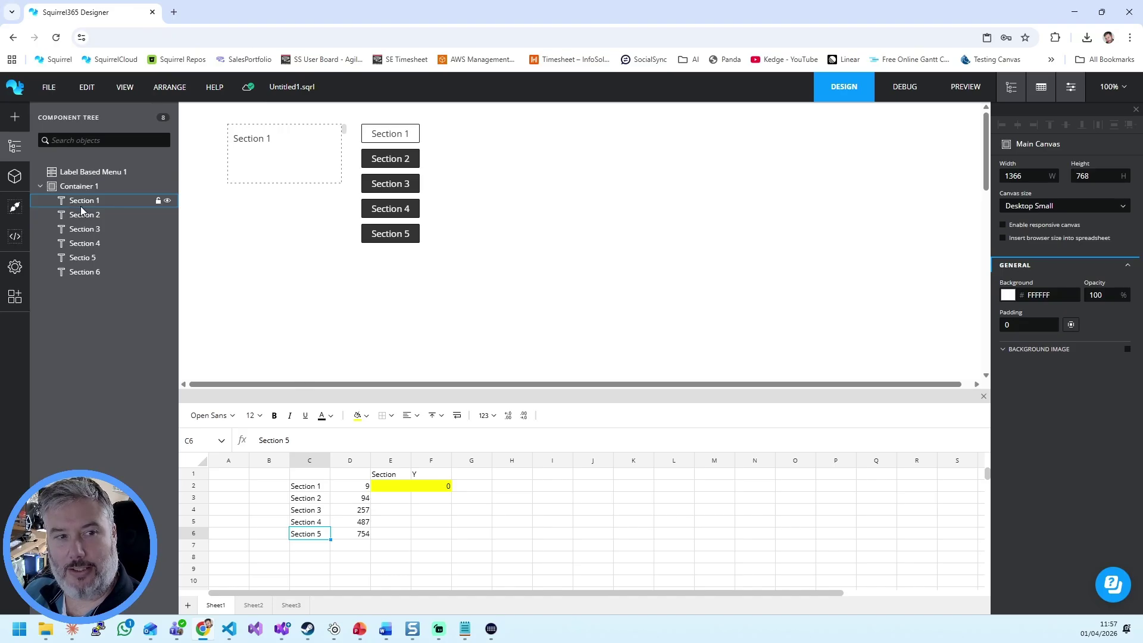
drag(354, 485, 358, 530)
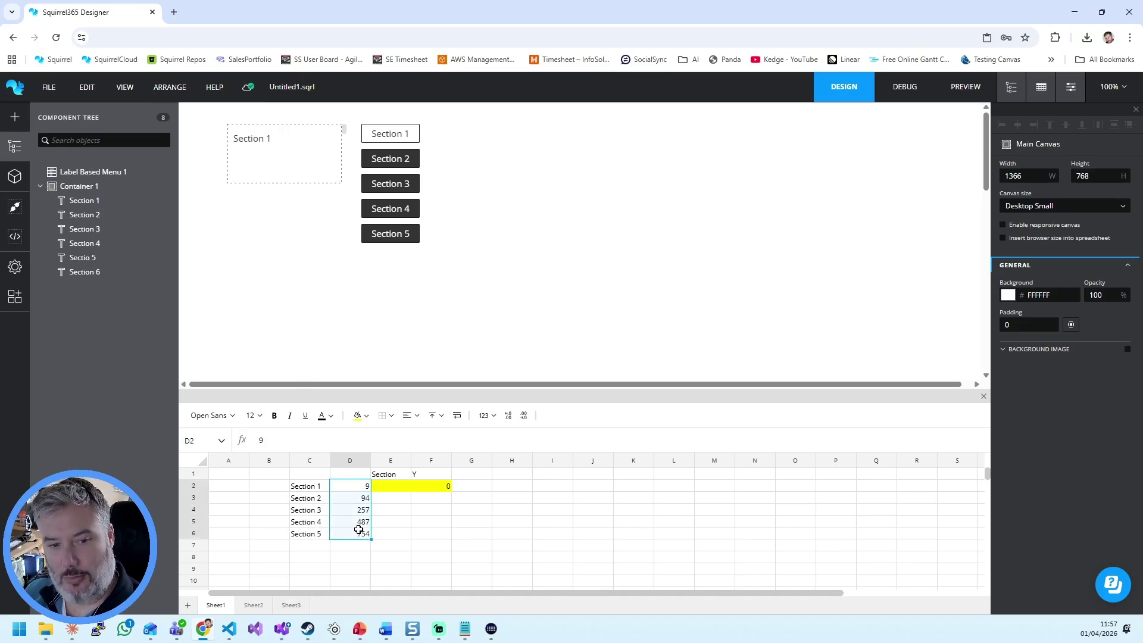
Inspect the layout and positioning properties of Section 1, Section 2 and Section 3 inside Container 1
click(83, 203)
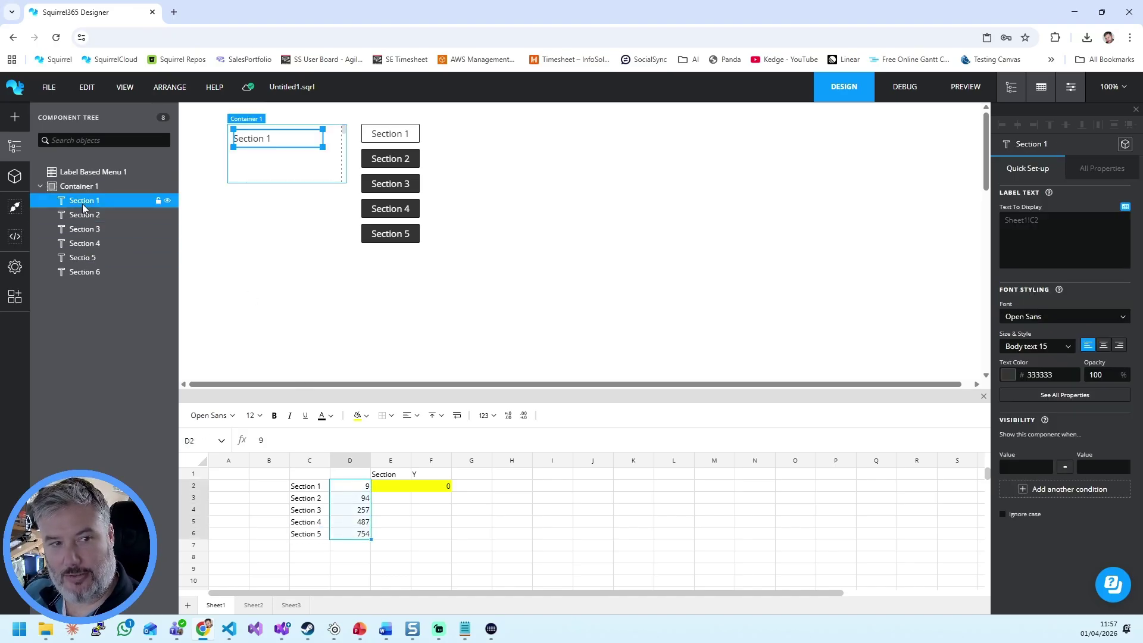
click(1095, 175)
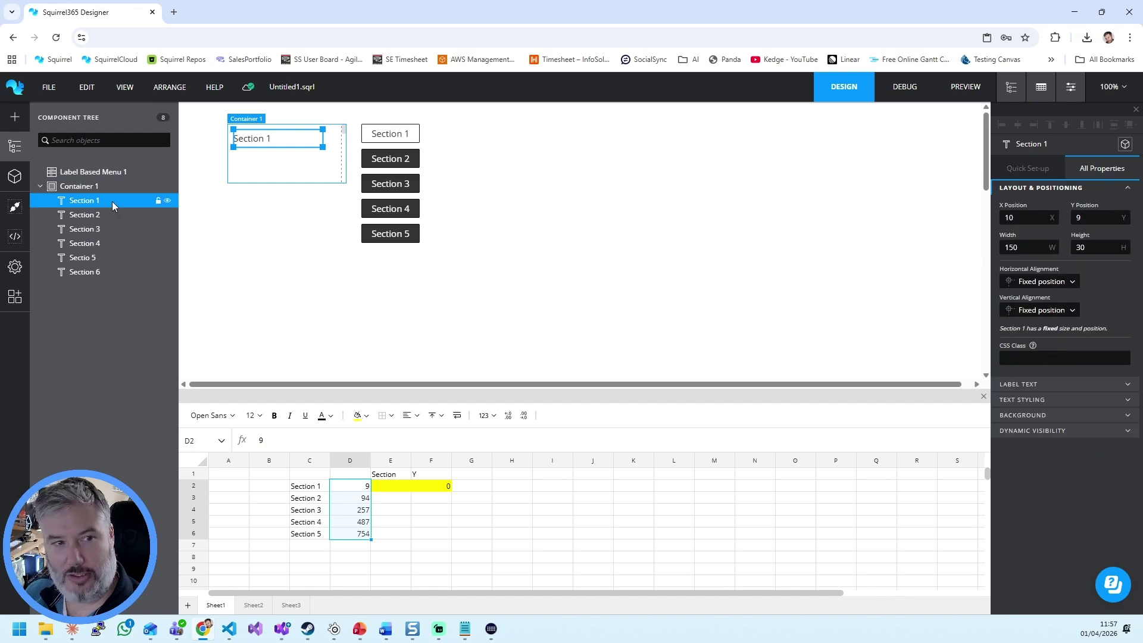
click(86, 214)
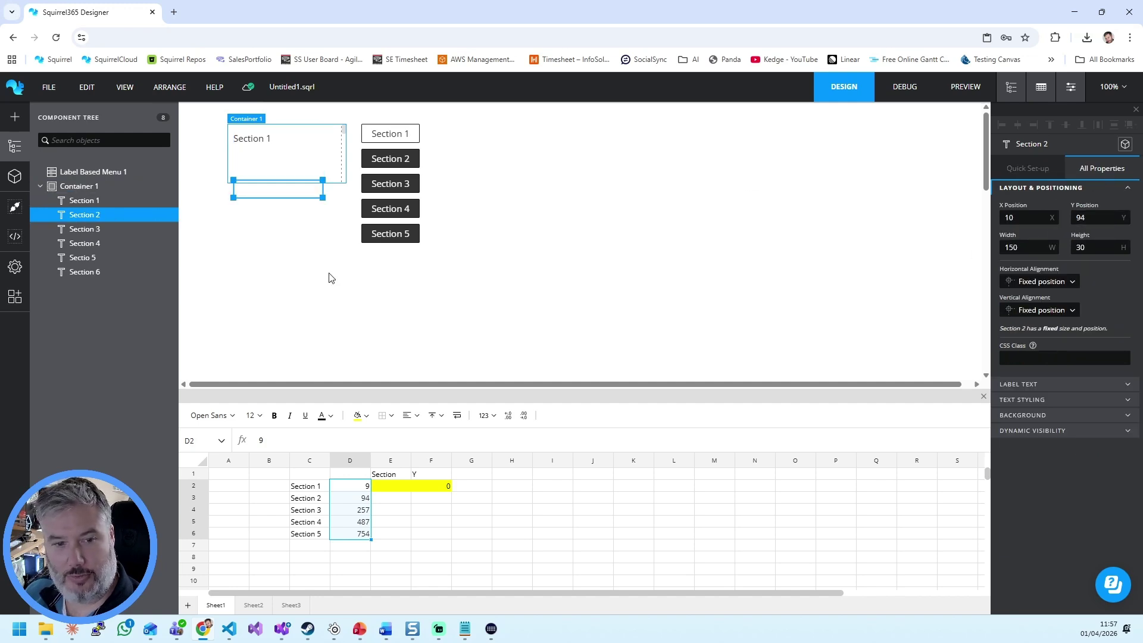
click(89, 230)
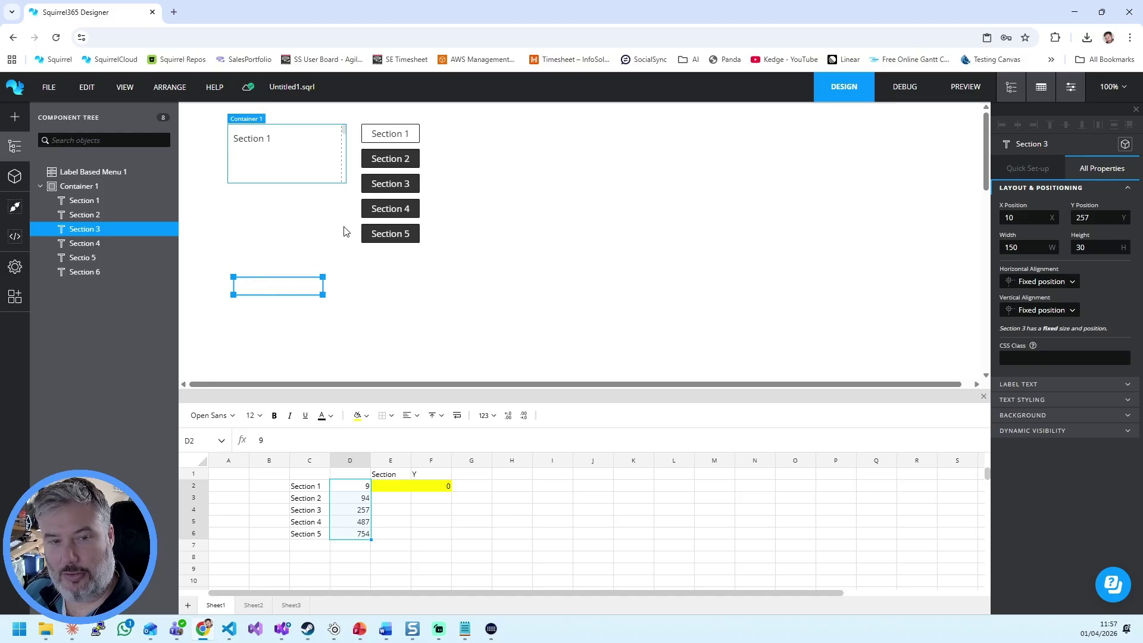
Inspect Container 1's Scroll Y binding, the linked cell F2 and the Section 2 position in cell D3
click(66, 187)
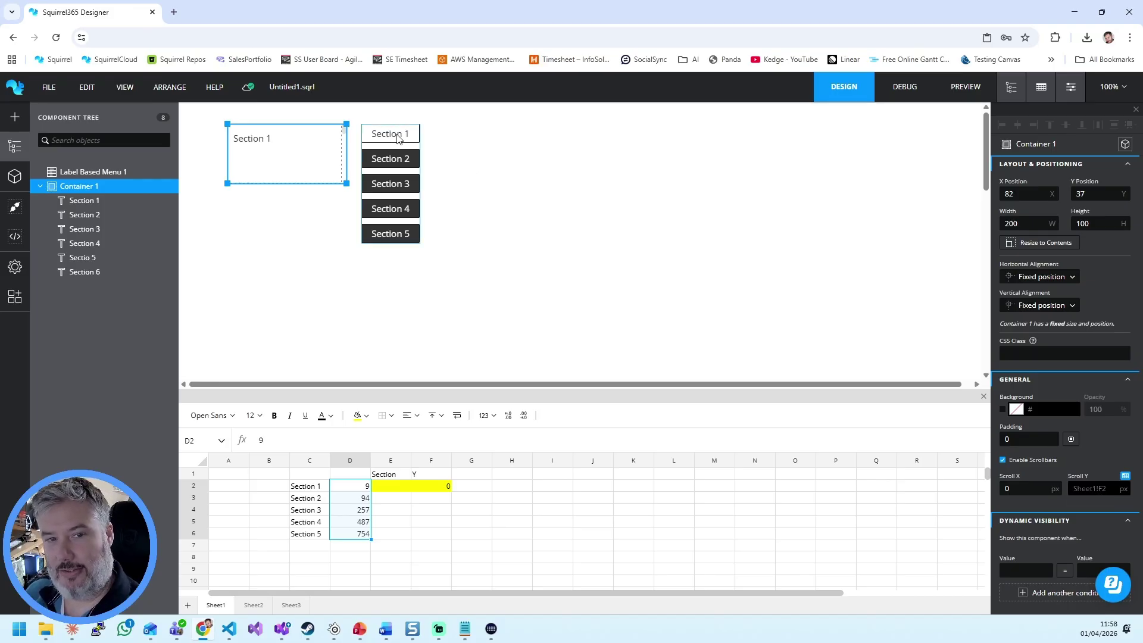
click(438, 490)
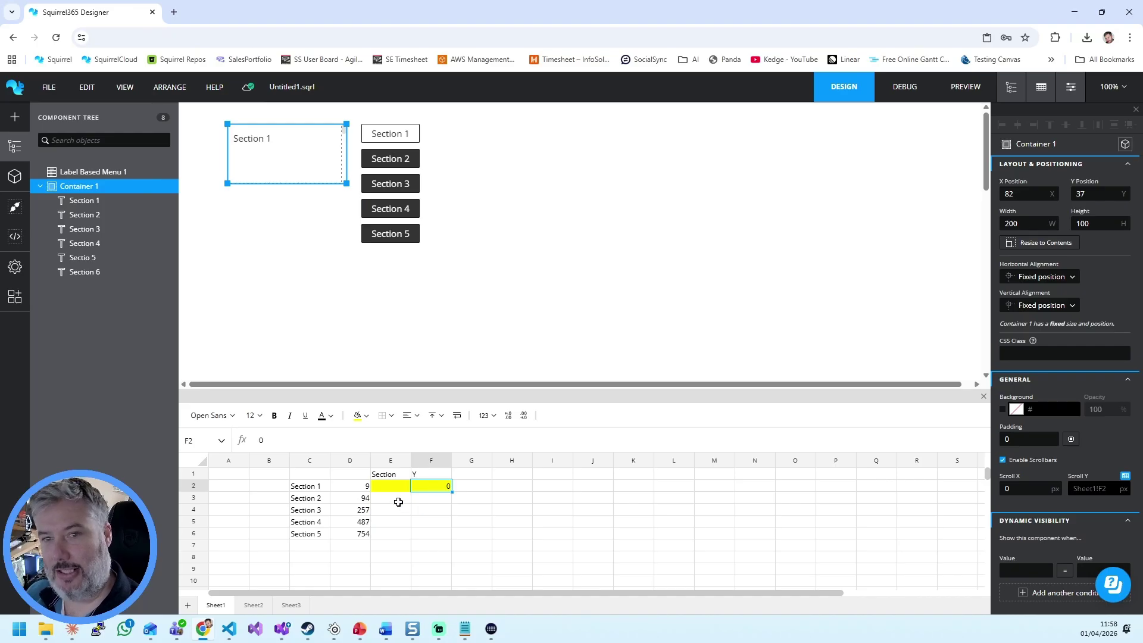
click(364, 496)
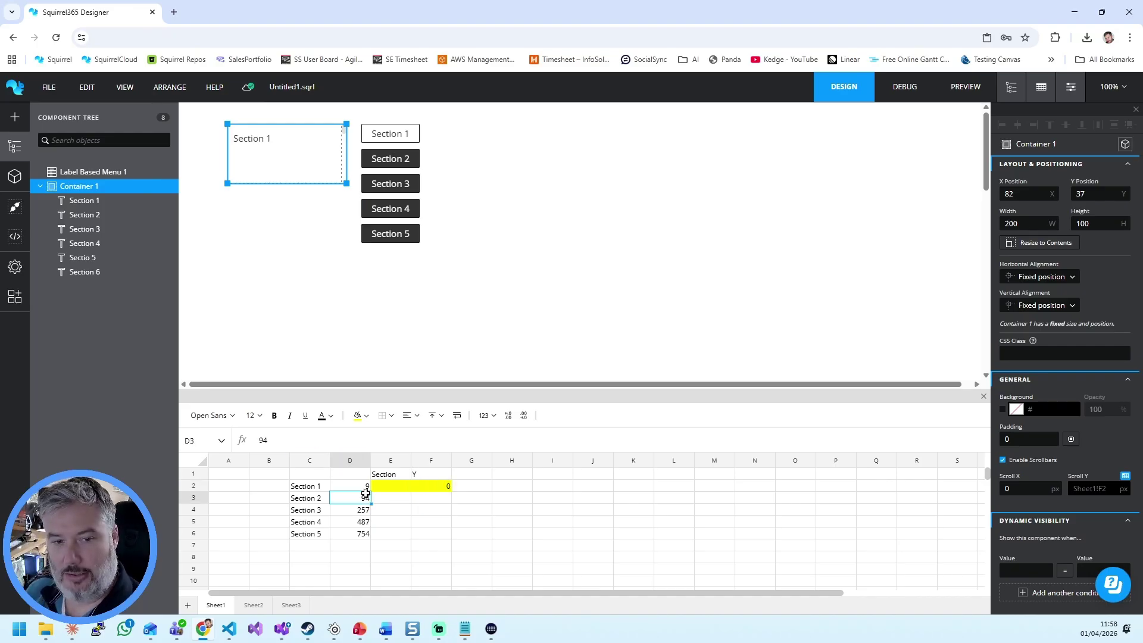
Test the container's dynamic scrolling in debug mode with Section 2 and Section 5, and return to design mode
click(904, 88)
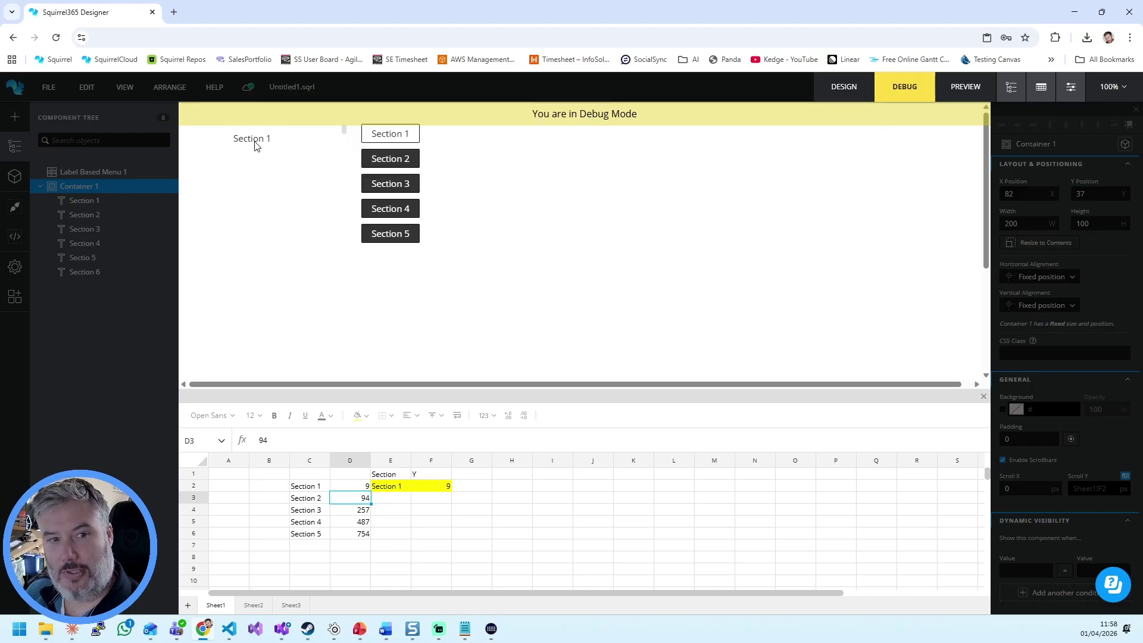
click(400, 159)
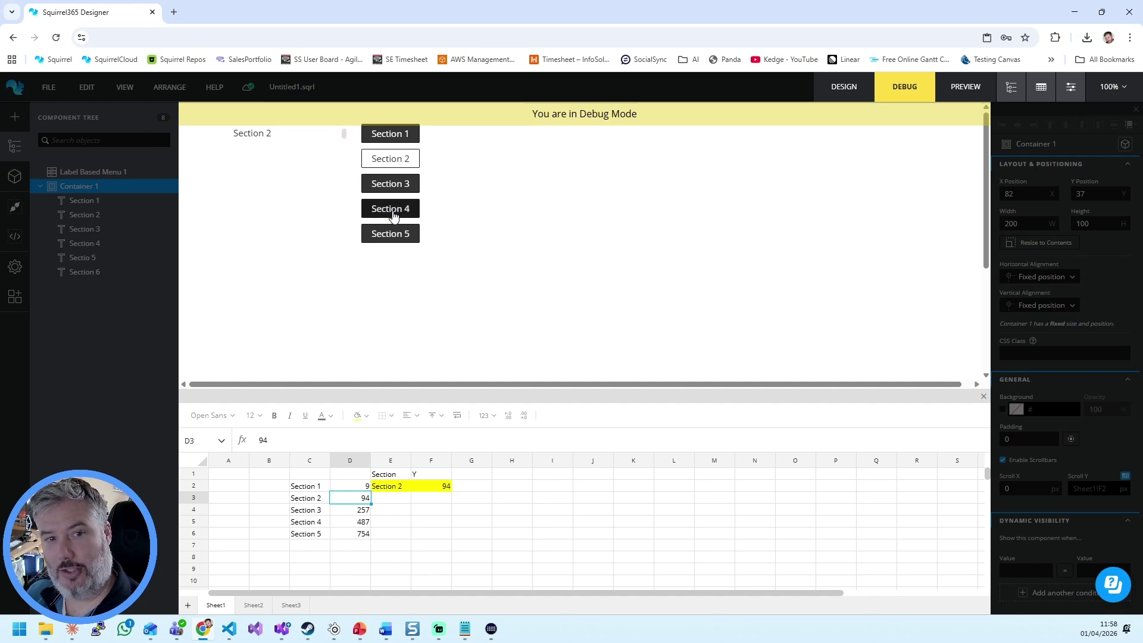
click(394, 235)
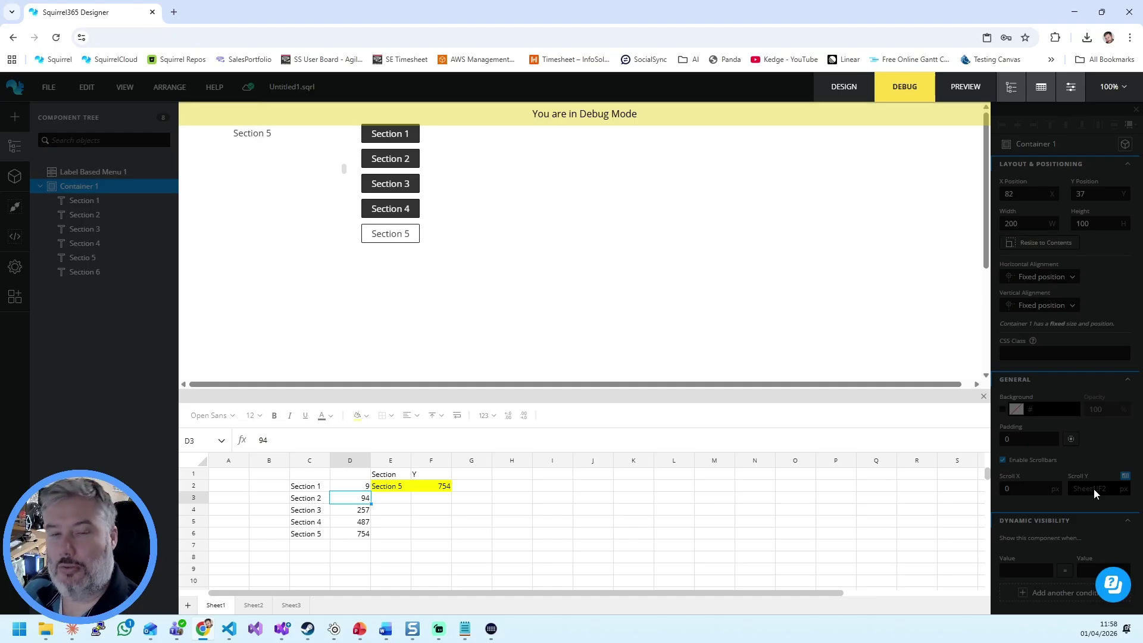
click(844, 87)
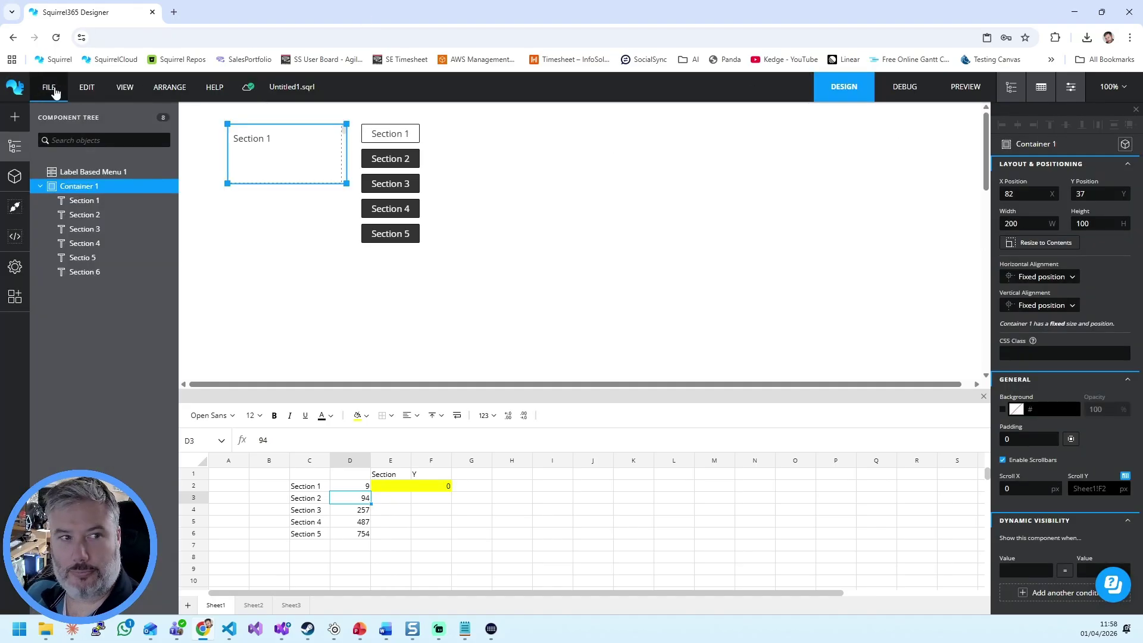
Advance the slide show to Window size is now native, and start a new blank project in Squirrel365 Designer
click(15, 87)
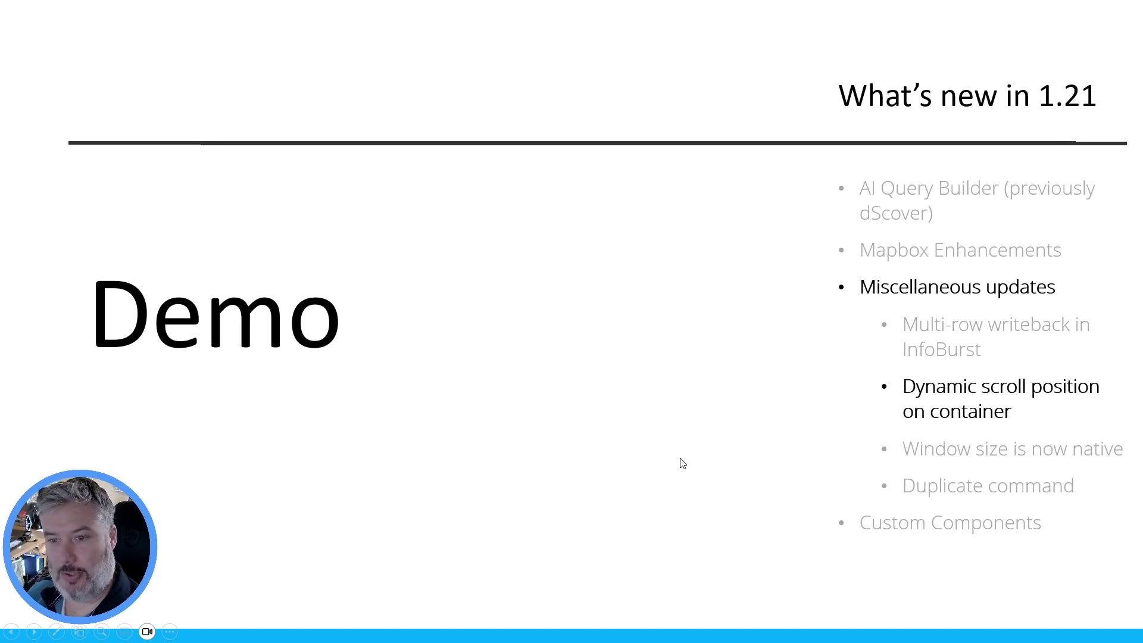
click(697, 418)
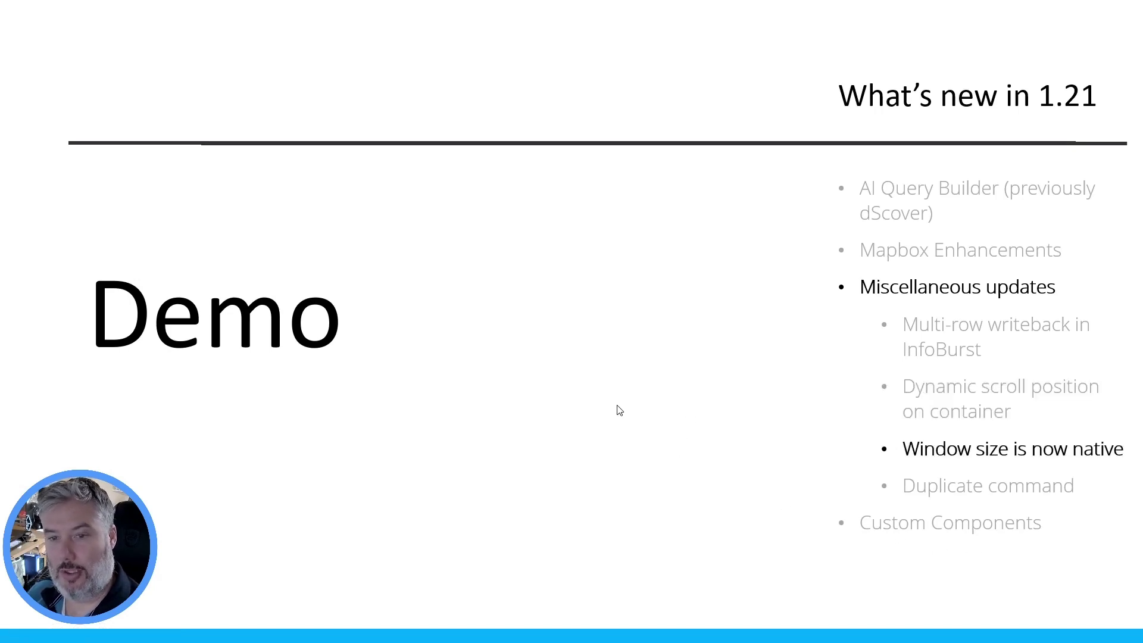
key(alt+Tab)
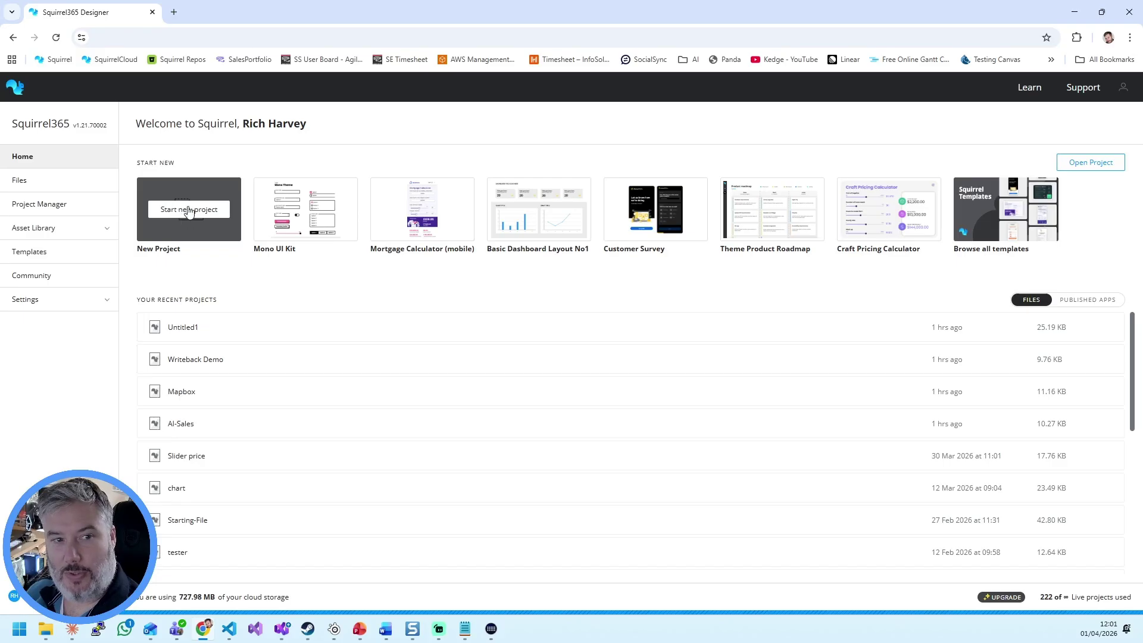
click(189, 209)
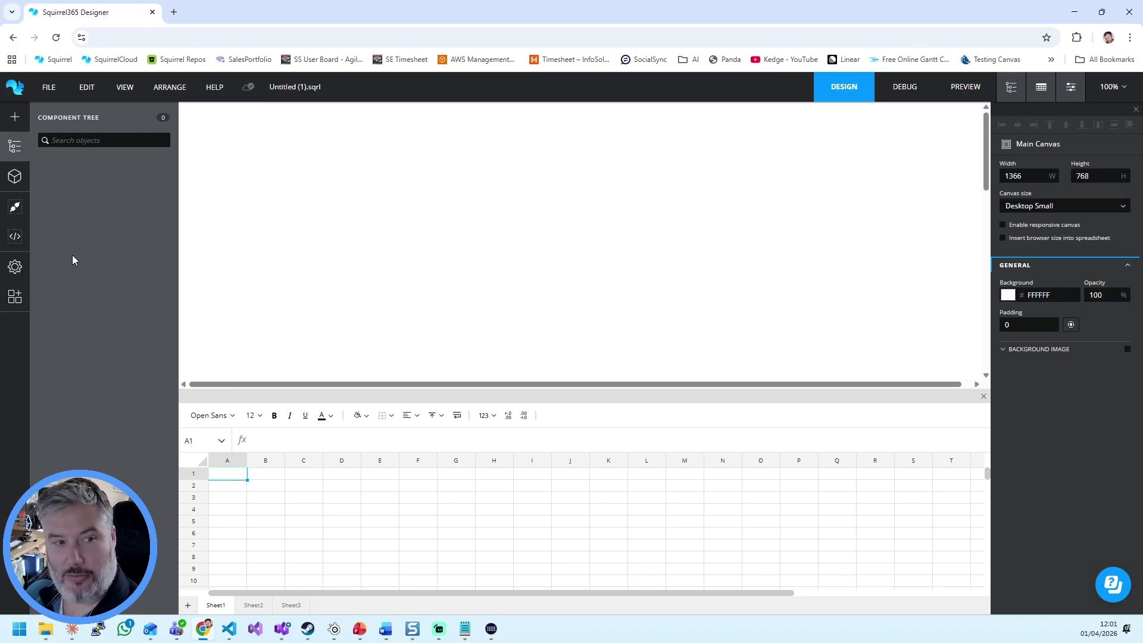
Search the Squirrel Marketplace add-ons for "size", view the Window Size add-on page, and close the Marketplace
click(22, 301)
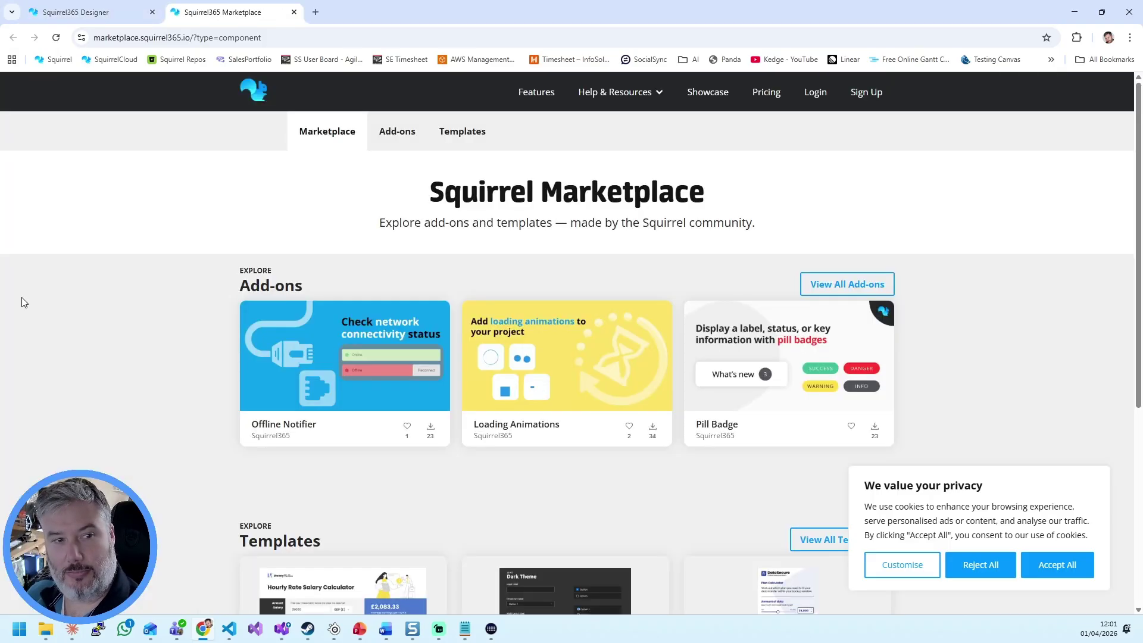
click(385, 142)
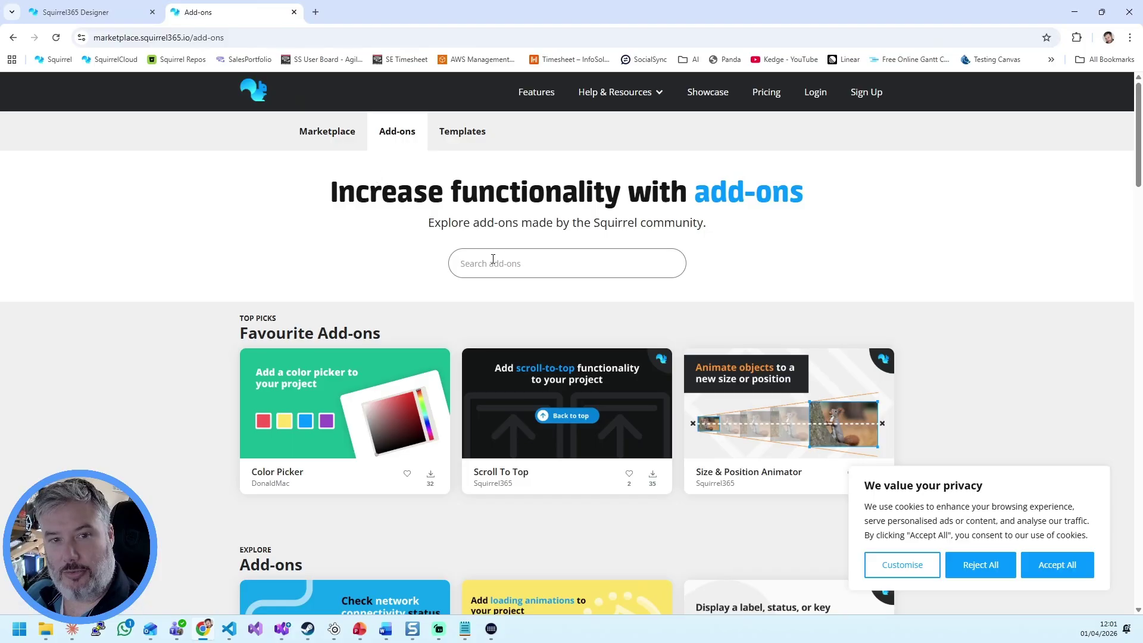
text(size)
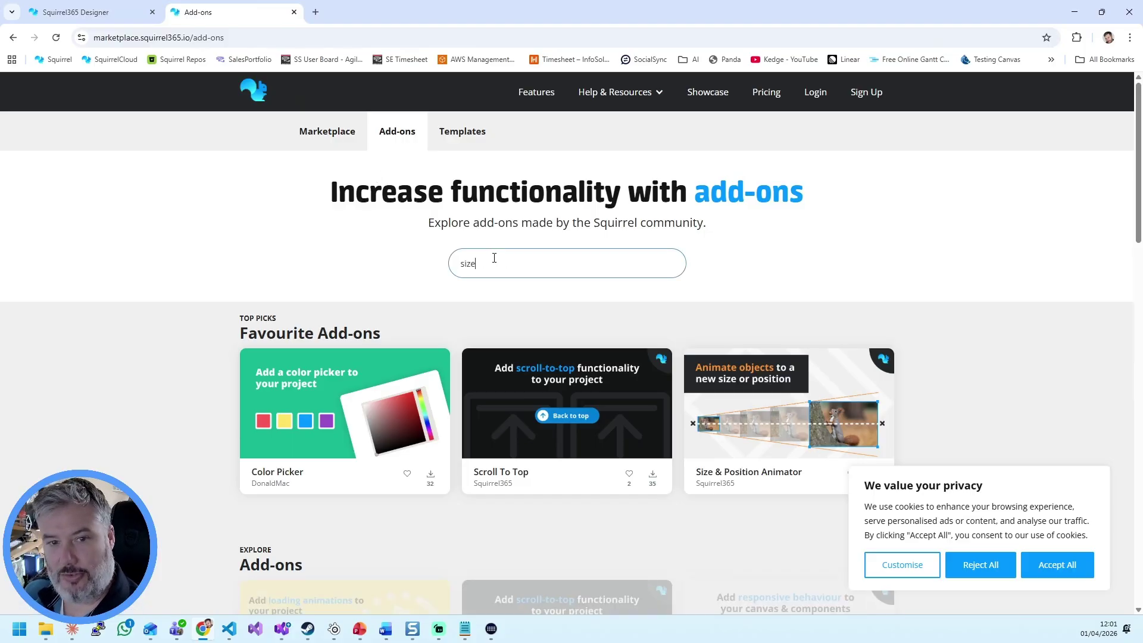
scroll(500, 268, down, 4)
click(301, 399)
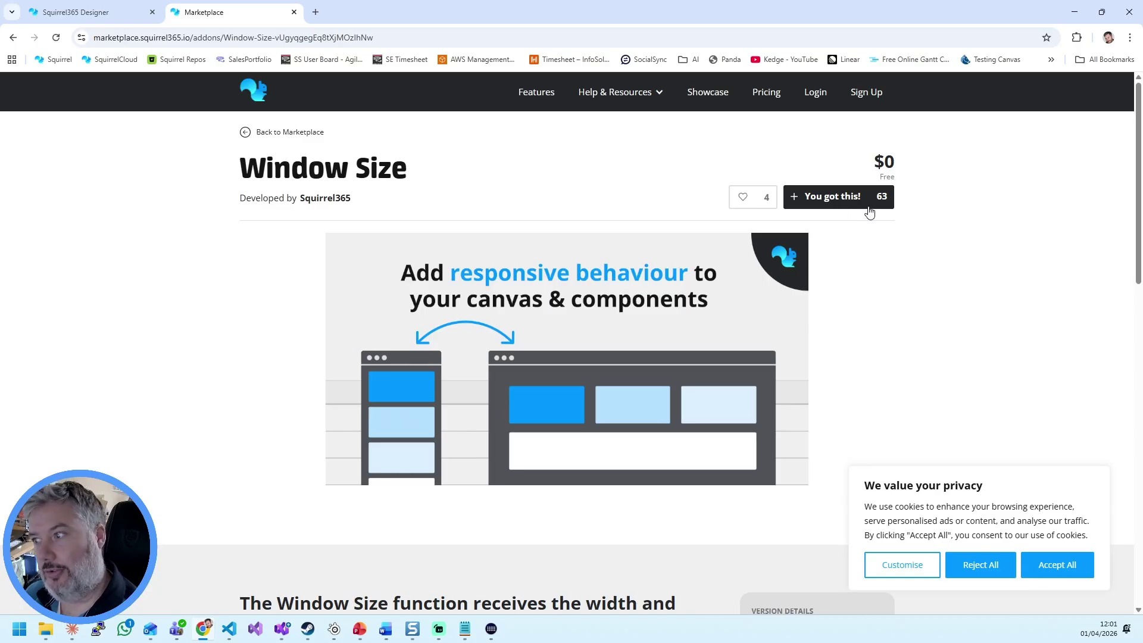
click(294, 12)
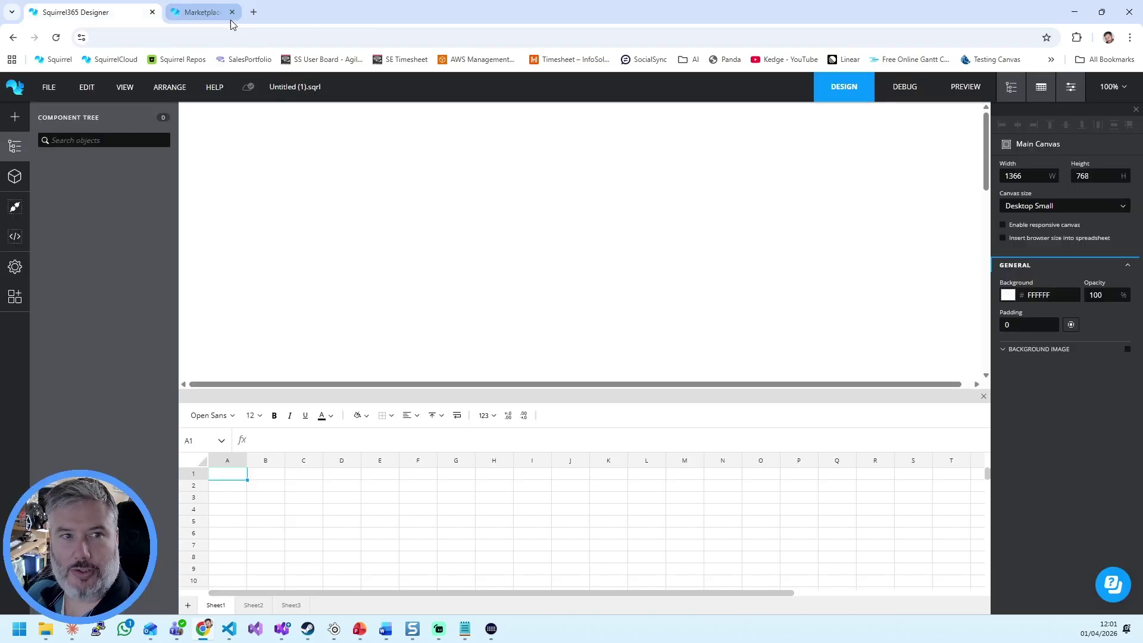
Add the Window Size add-on function to the project, and delete it again
click(18, 237)
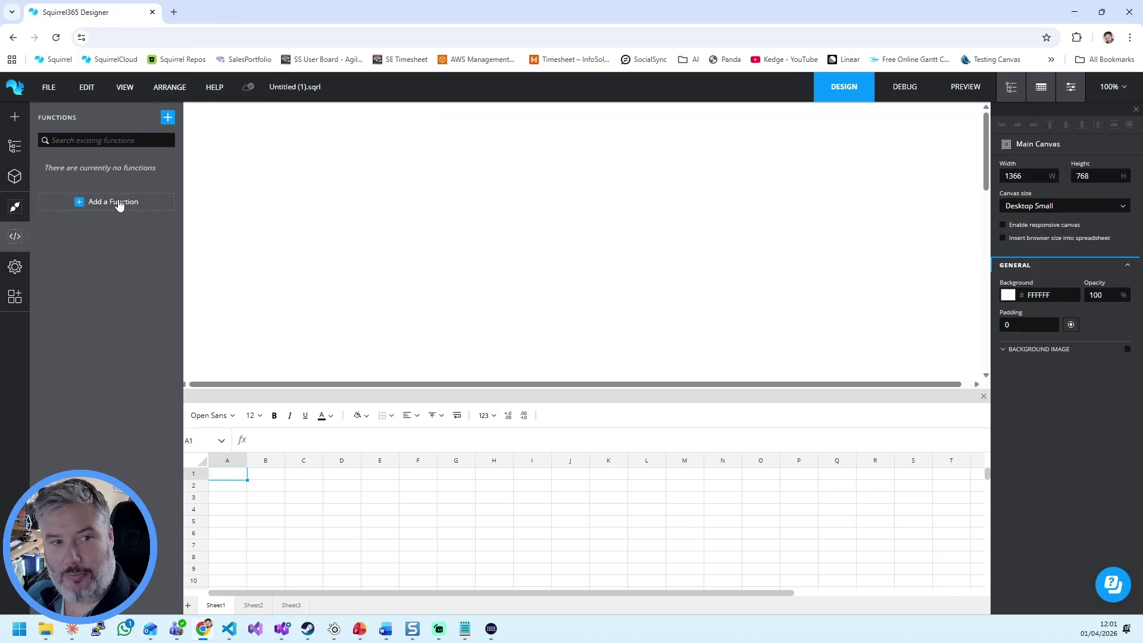
click(82, 205)
scroll(275, 237, down, 2)
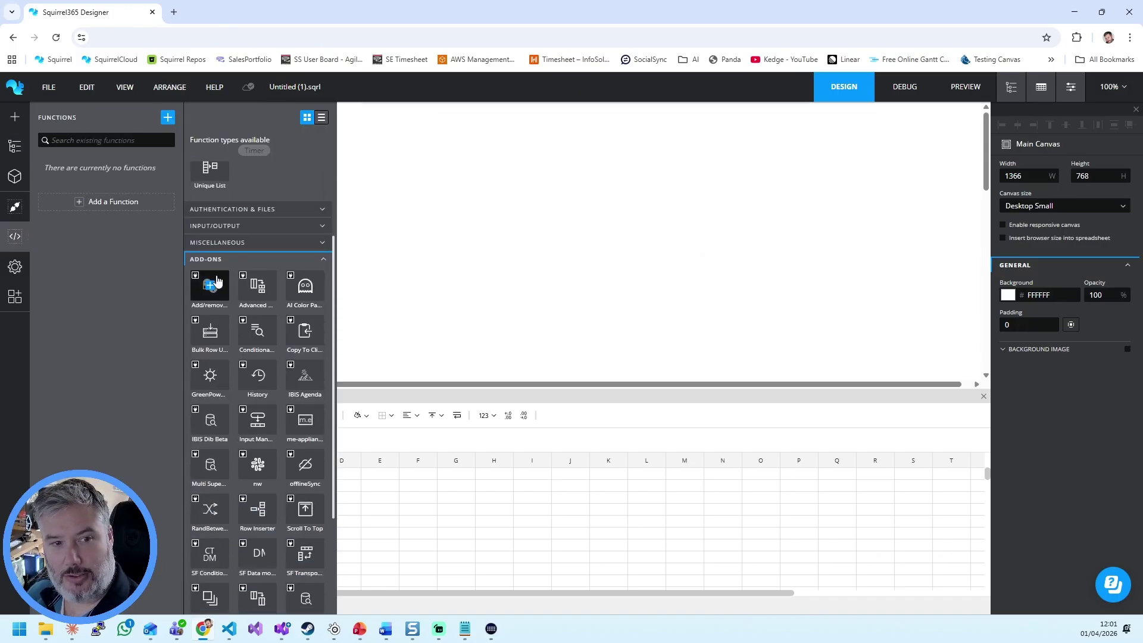
scroll(253, 356, down, 3)
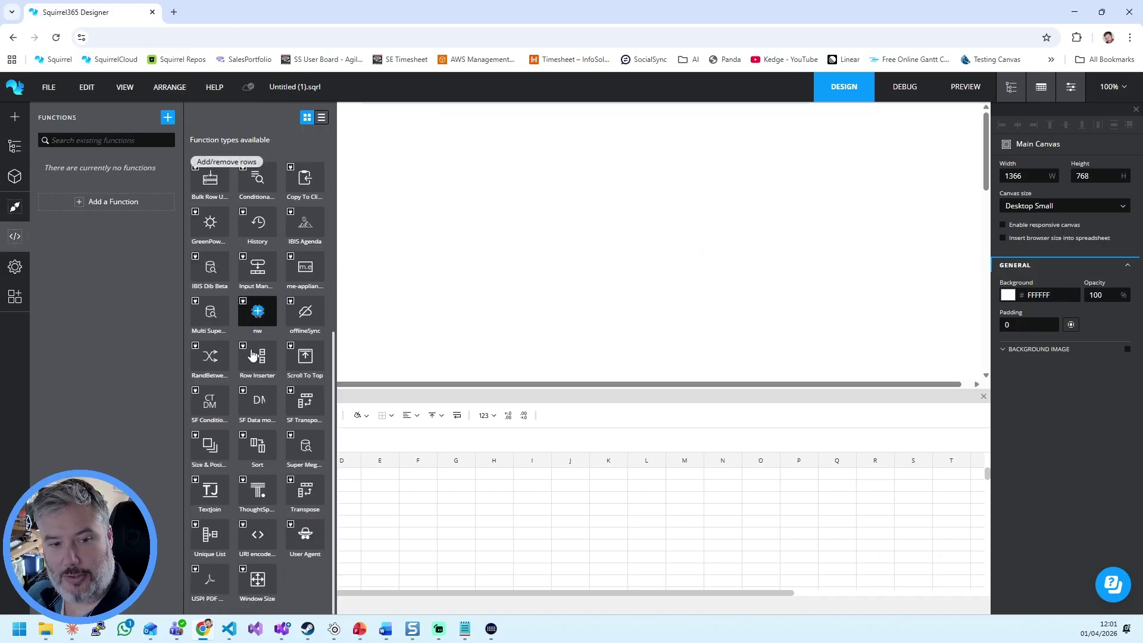
click(256, 581)
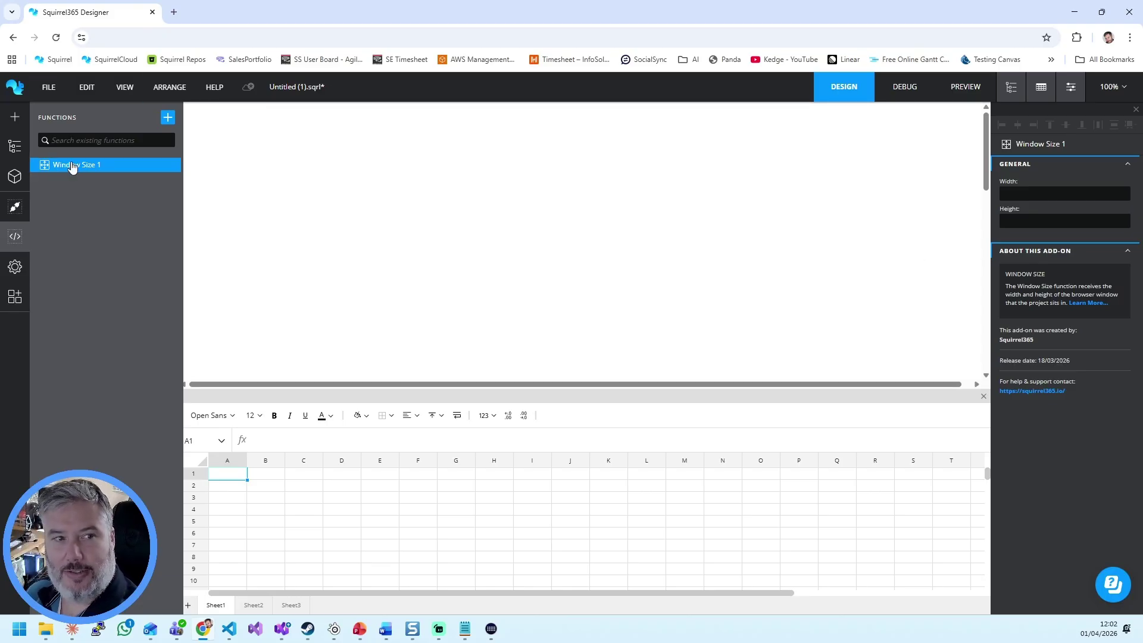
key(Delete)
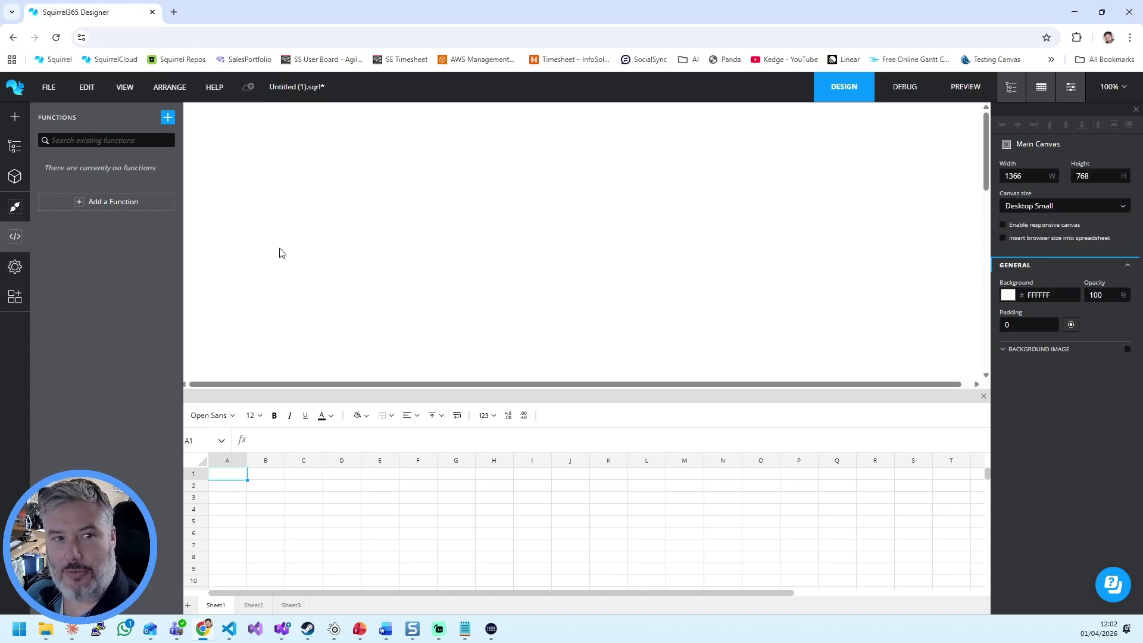
Enable inserting the browser size into the spreadsheet for the Main Canvas
click(15, 145)
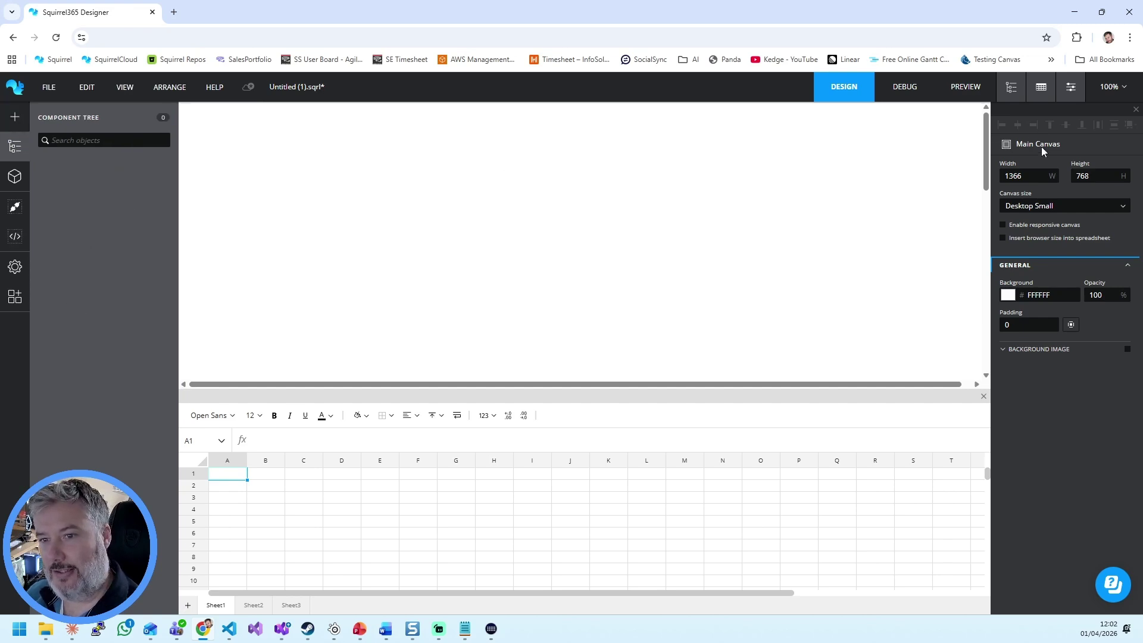
click(1019, 239)
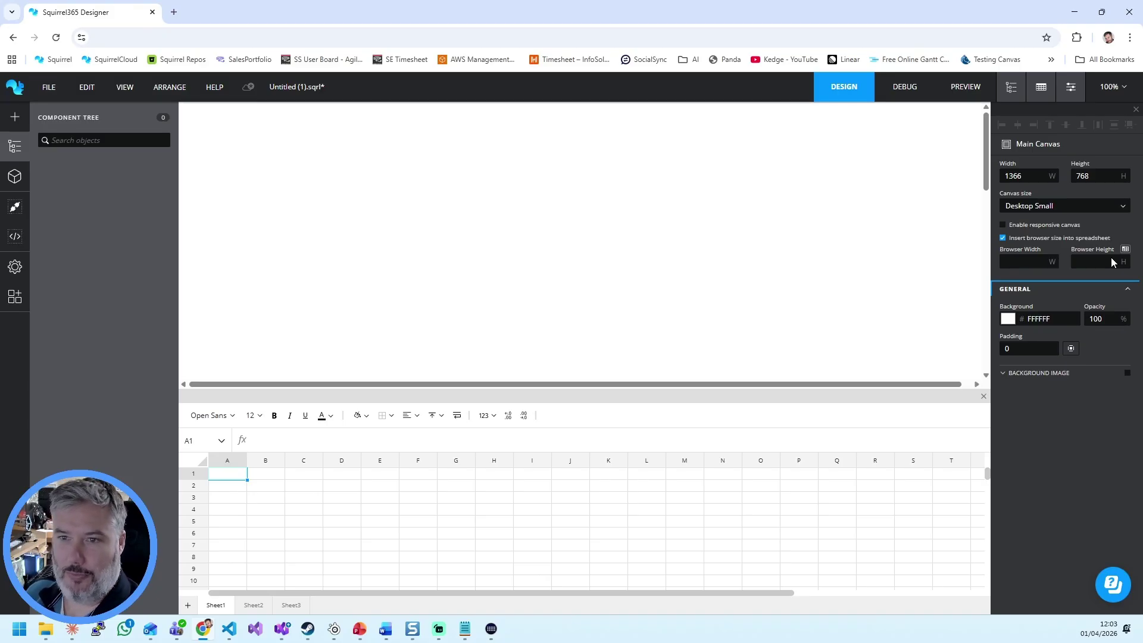
Advance the slide show to Duplicate command, and switch back to Squirrel365 Designer
key(alt+Tab)
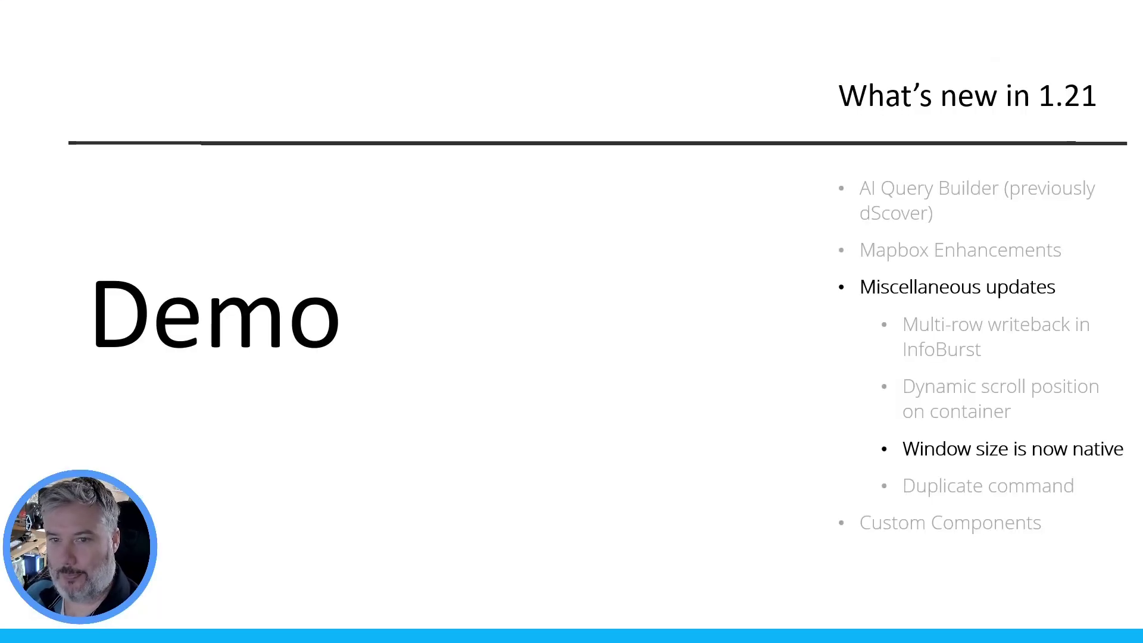
key(Right)
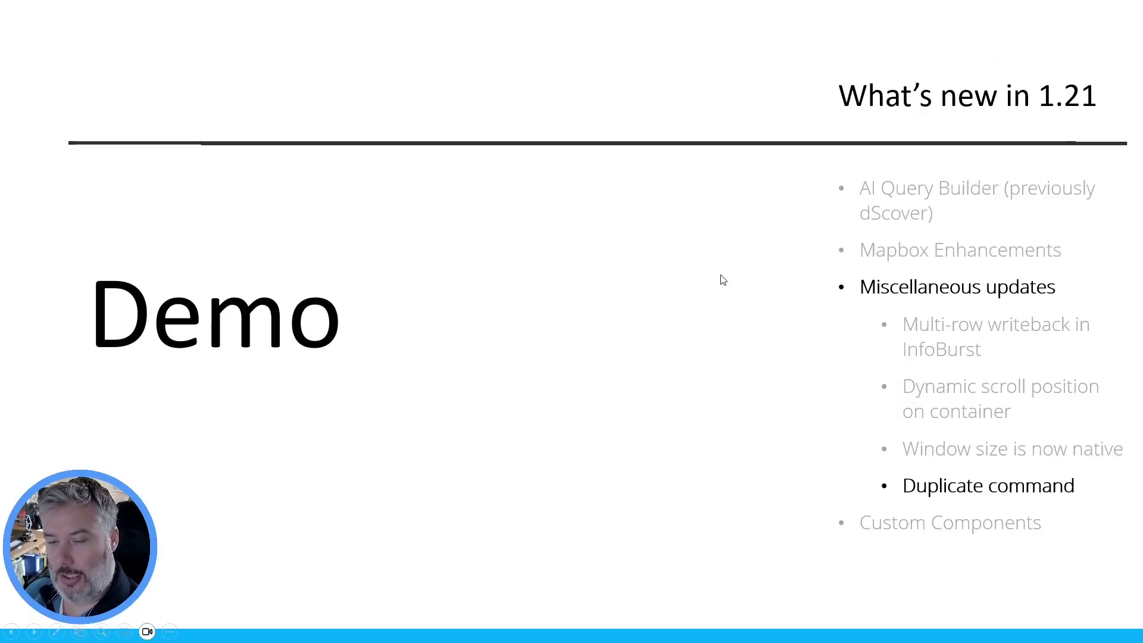
key(alt+Tab)
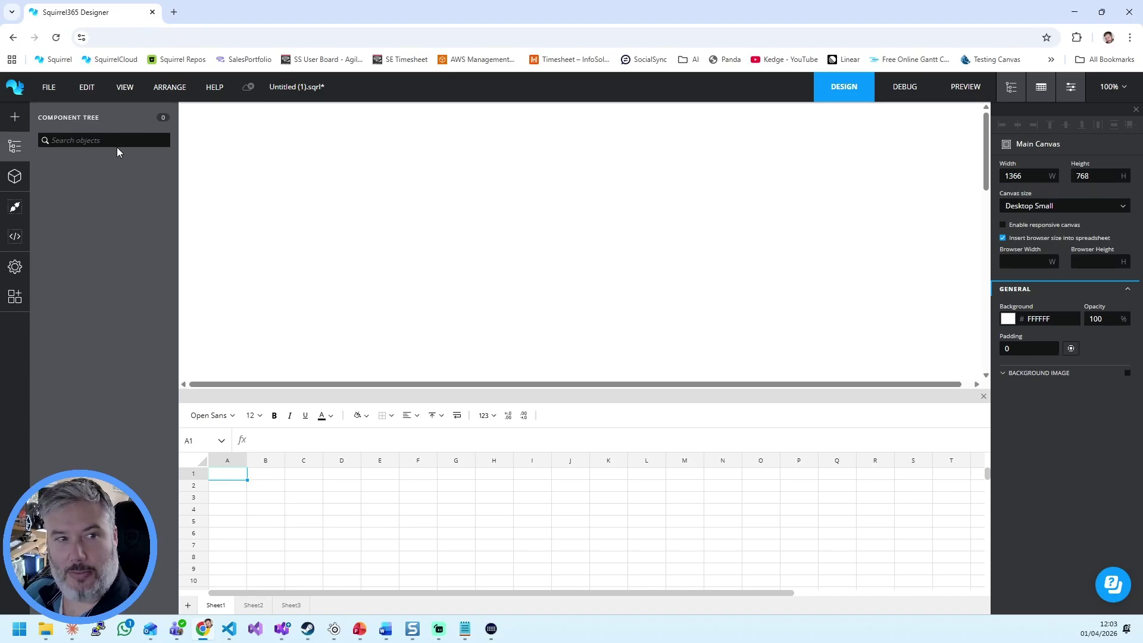
Place a text label component in the upper part of the empty canvas
click(25, 113)
drag(149, 237, 343, 162)
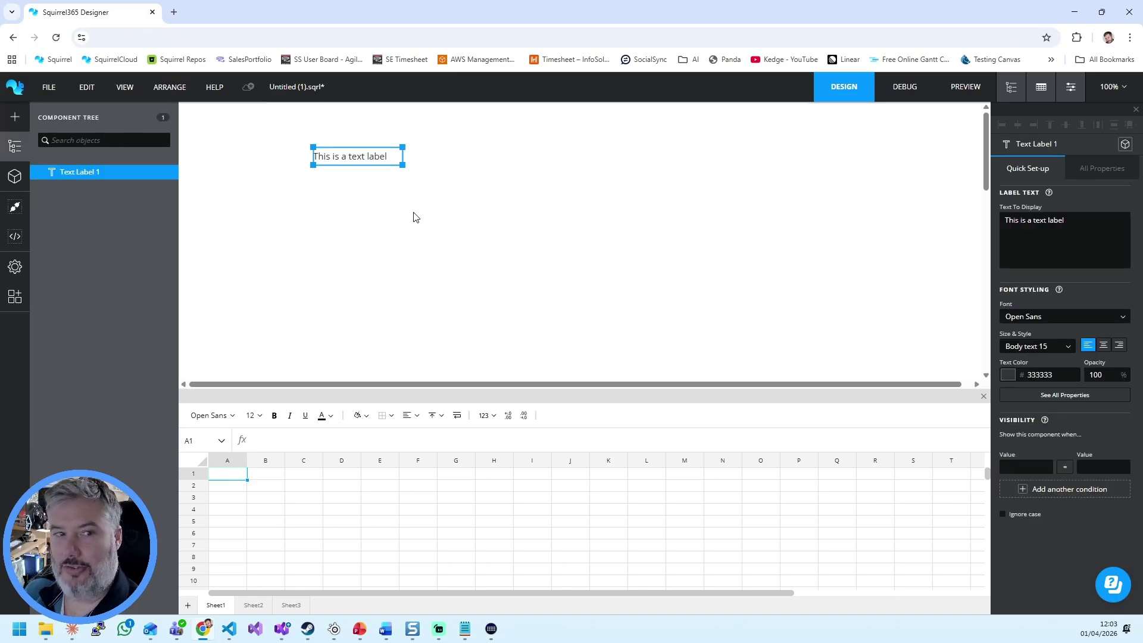
Copy and paste Text Label 1 in the component tree, and delete the pasted copy
right_click(100, 172)
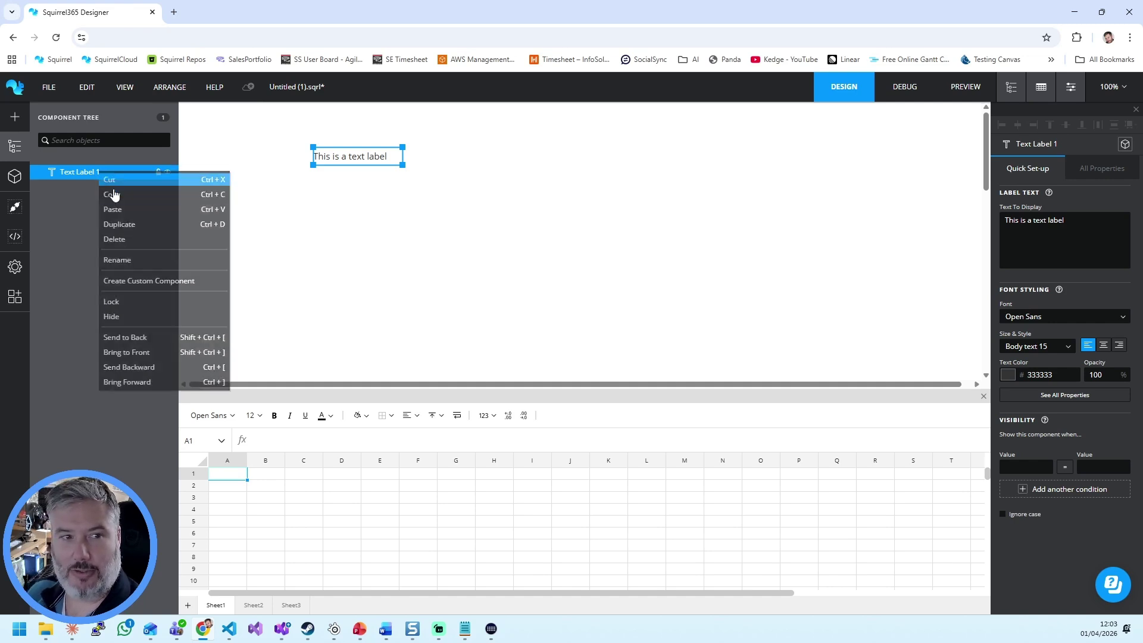
click(113, 194)
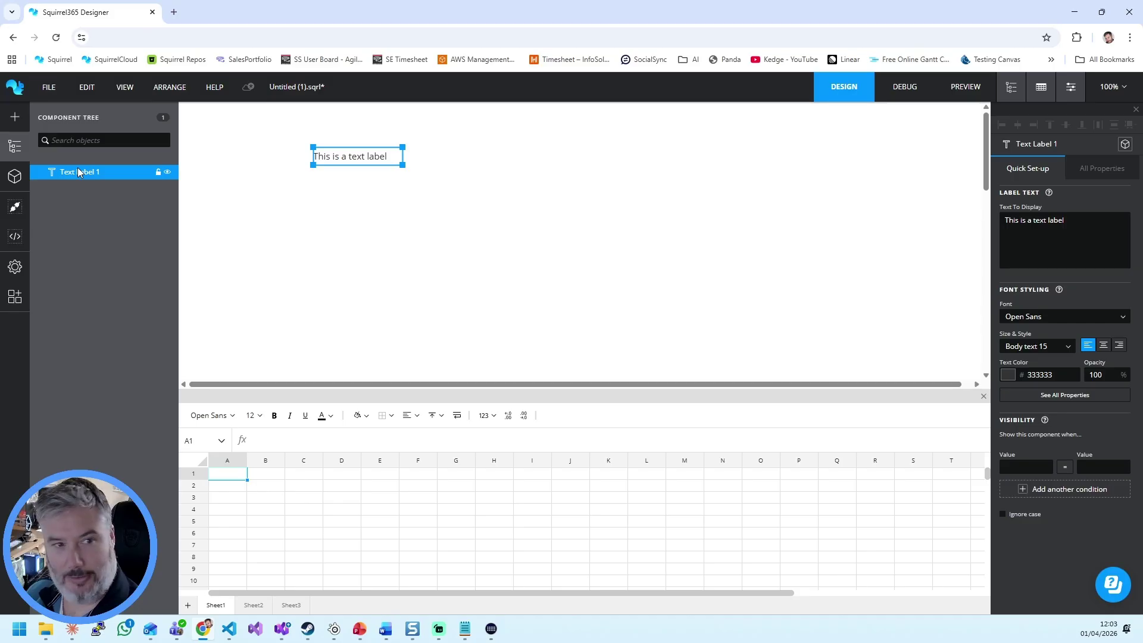
key(ctrl+v)
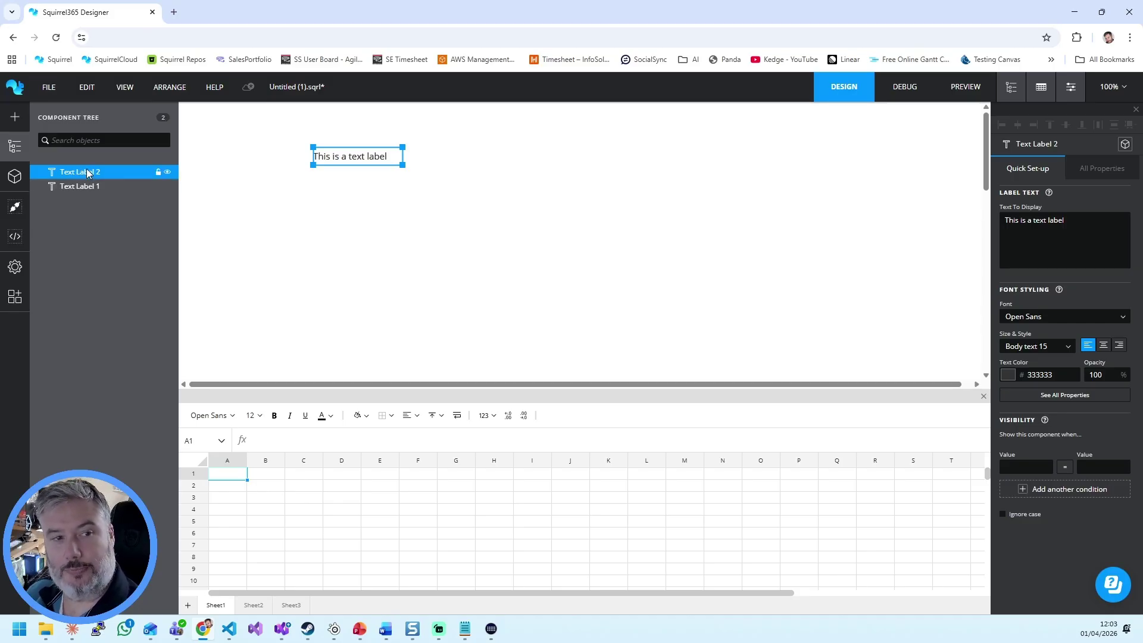
right_click(87, 174)
click(103, 236)
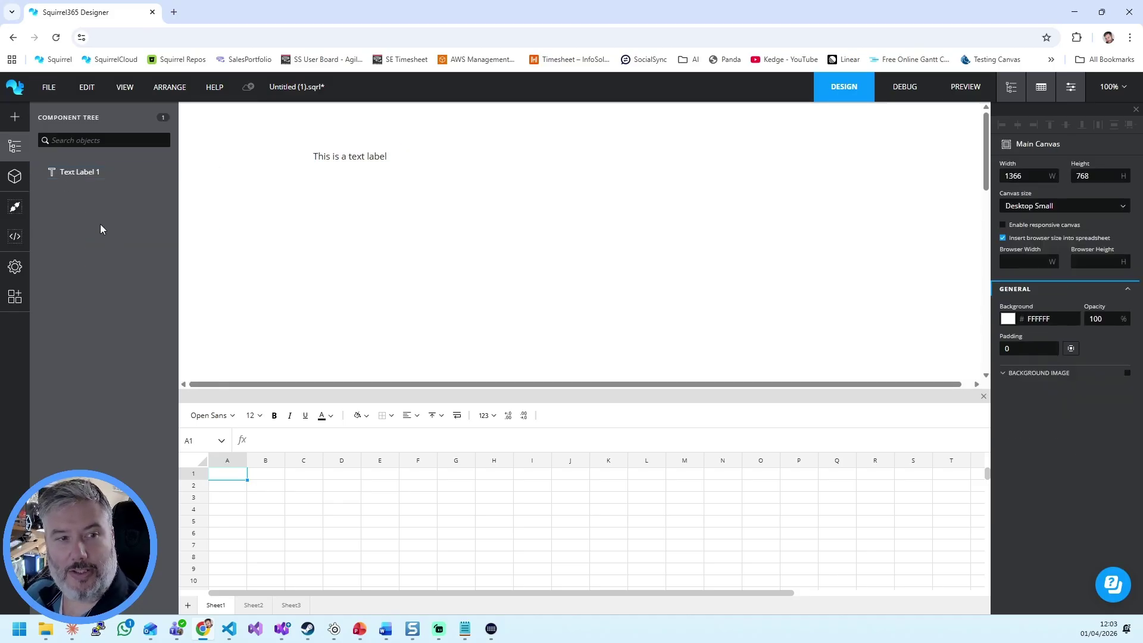
Duplicate Text Label 1 from the component tree with the Duplicate command
click(78, 170)
right_click(77, 176)
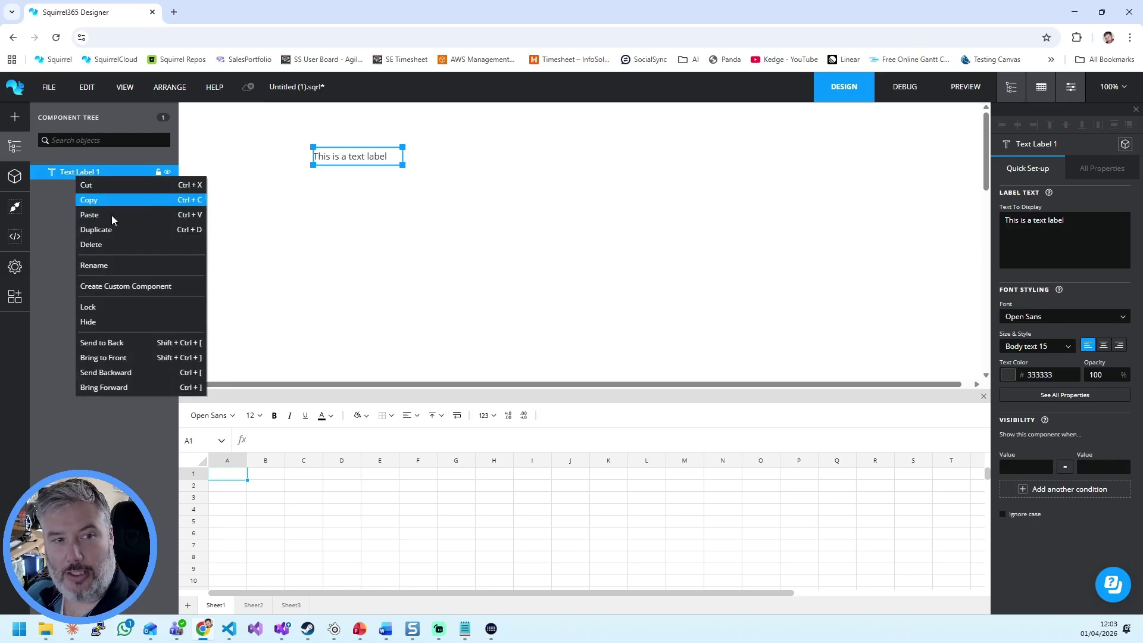
click(118, 230)
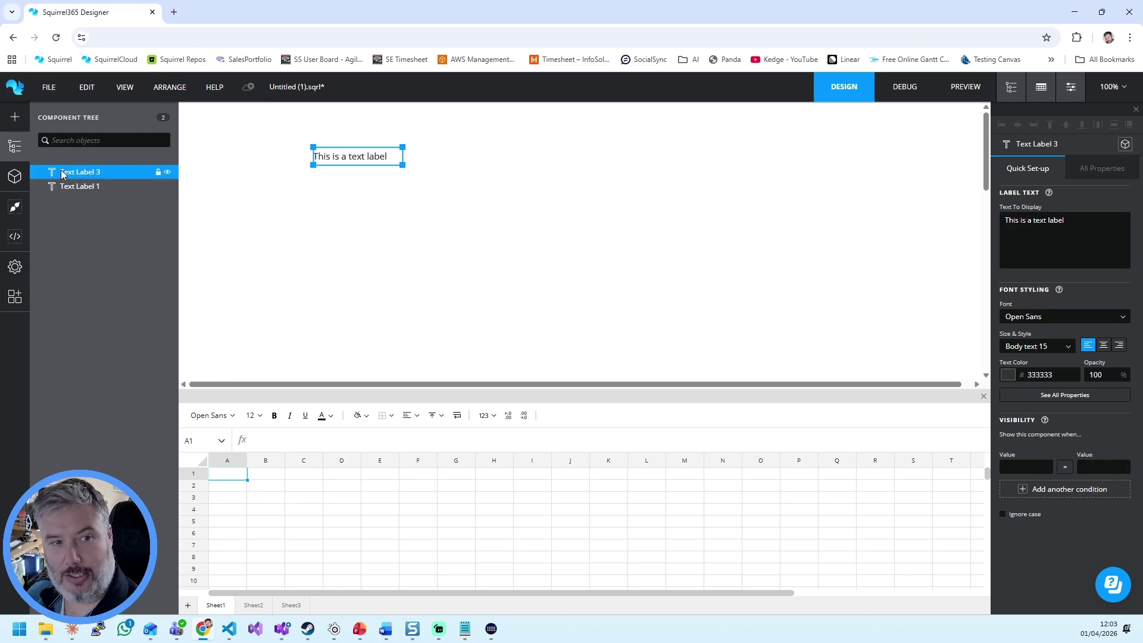
Duplicate the selected text label directly on the canvas and spread the overlapping copies apart
right_click(347, 156)
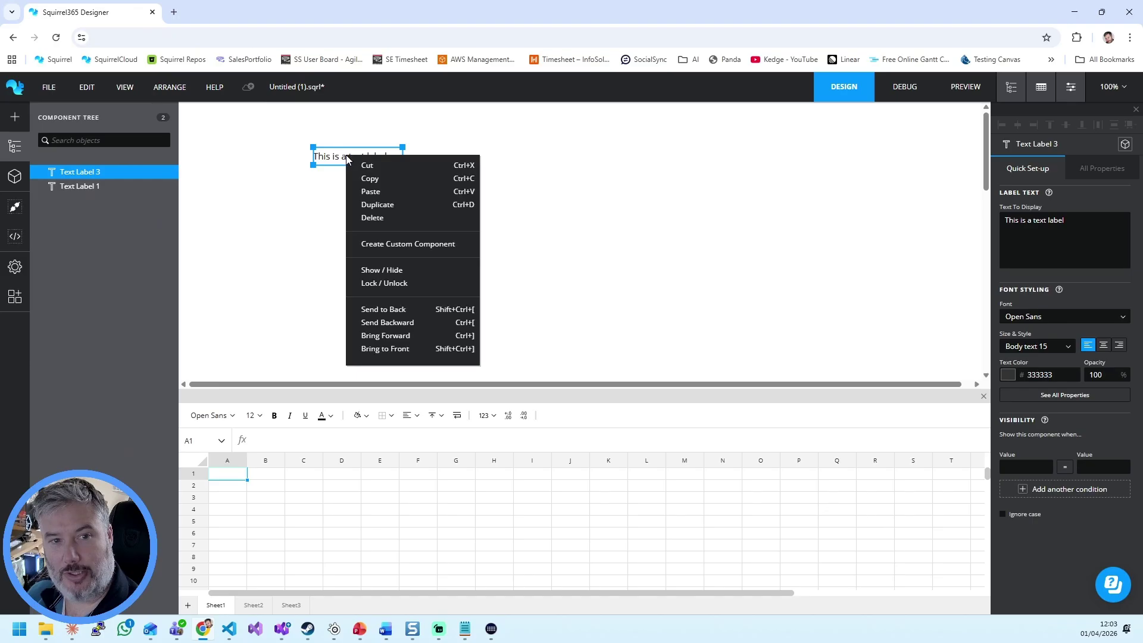
click(372, 204)
drag(356, 166, 494, 187)
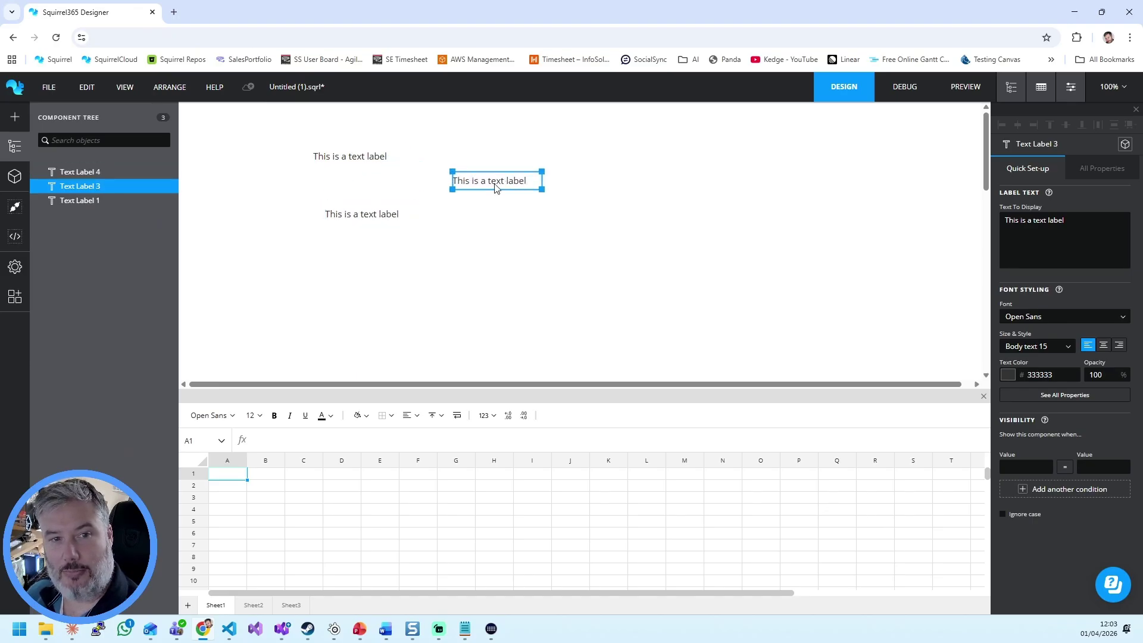
Duplicate the lowest text label, Text Label 4, and move the copy away from it across the canvas
click(364, 214)
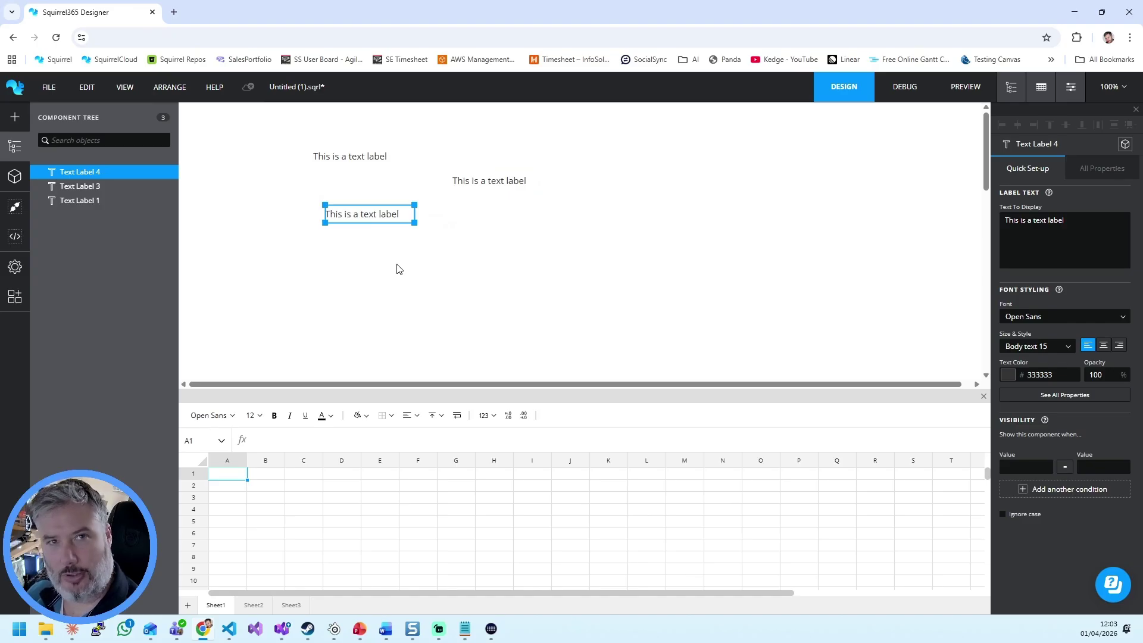
key(ctrl+d)
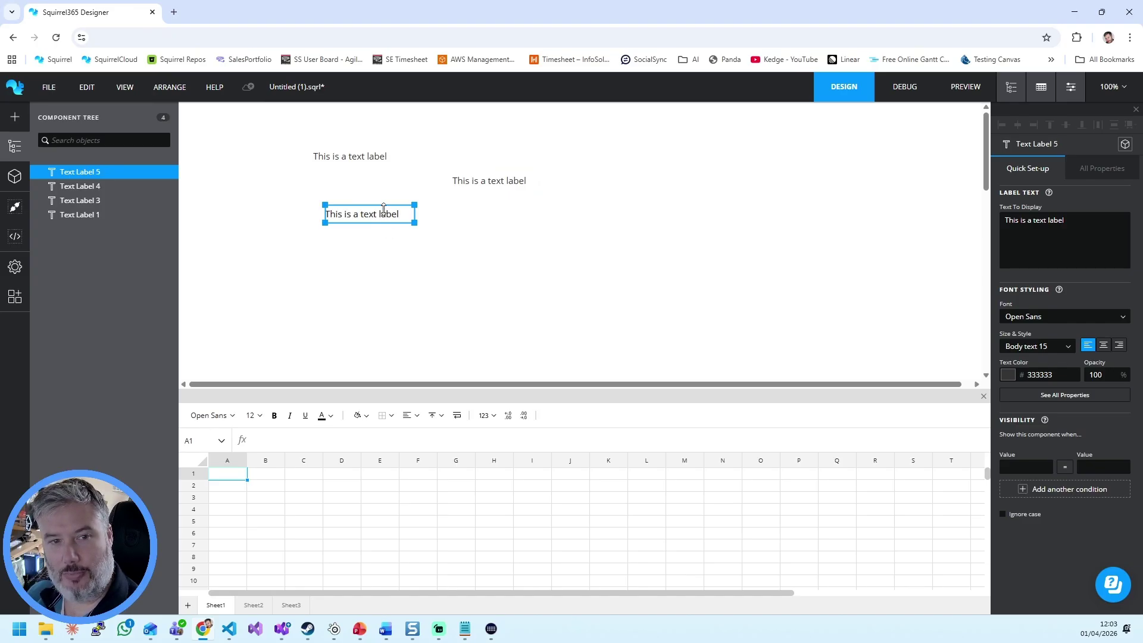
drag(383, 221, 557, 258)
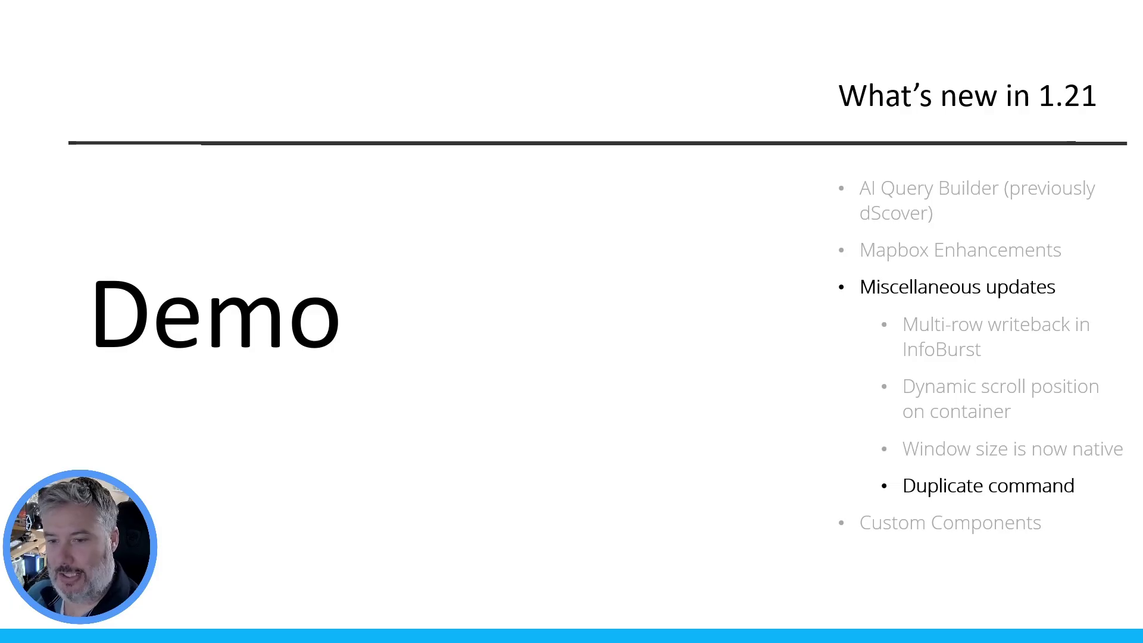
Advance the slide show to Custom Components, and create a new blank project in Squirrel365 Designer
key(Right)
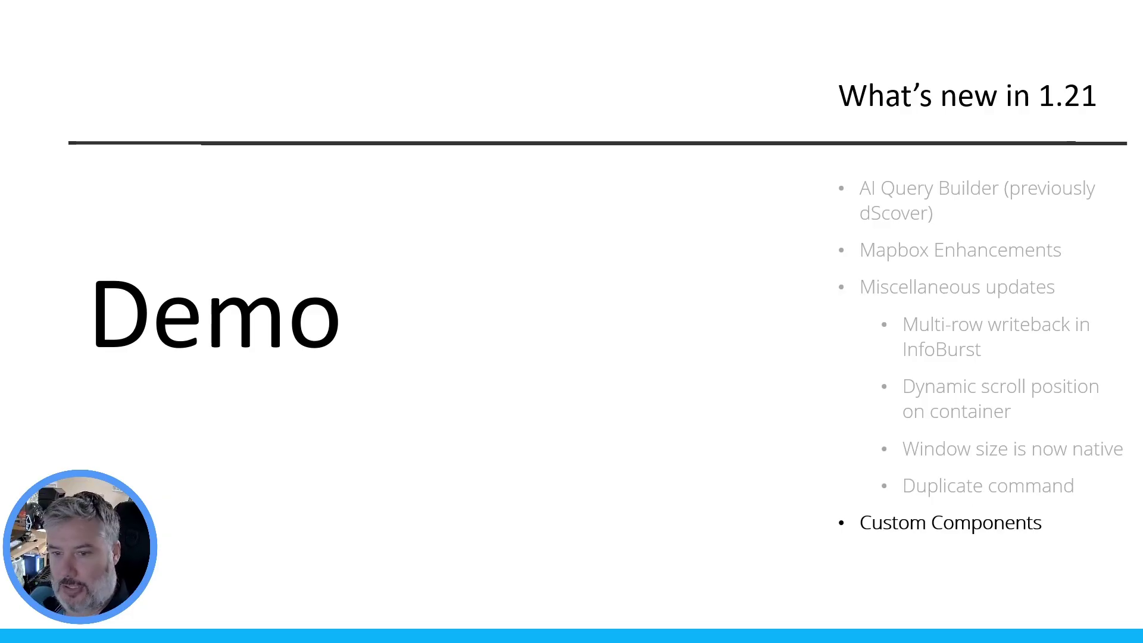
key(alt+Tab)
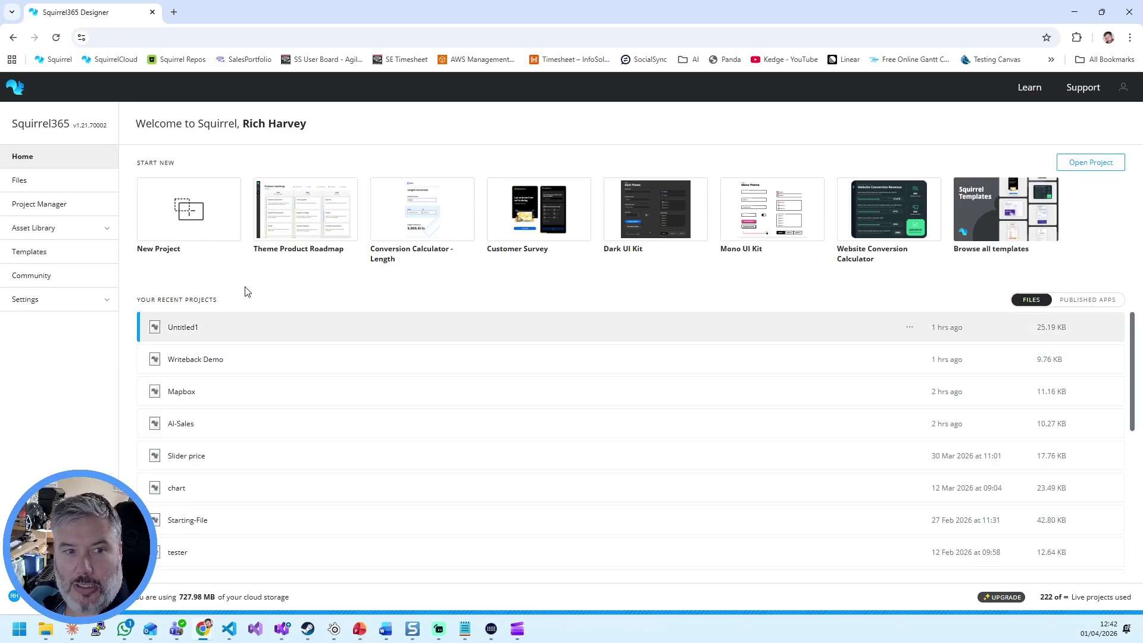
click(190, 213)
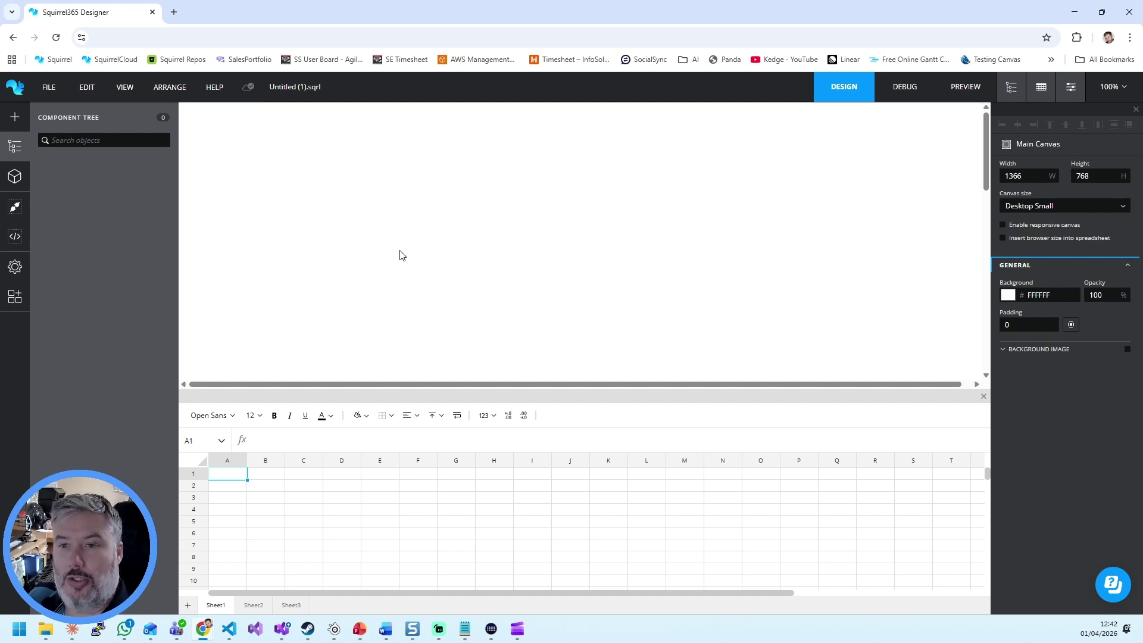
Place a text label in the upper part of the empty canvas and a standard slider just below it
click(19, 127)
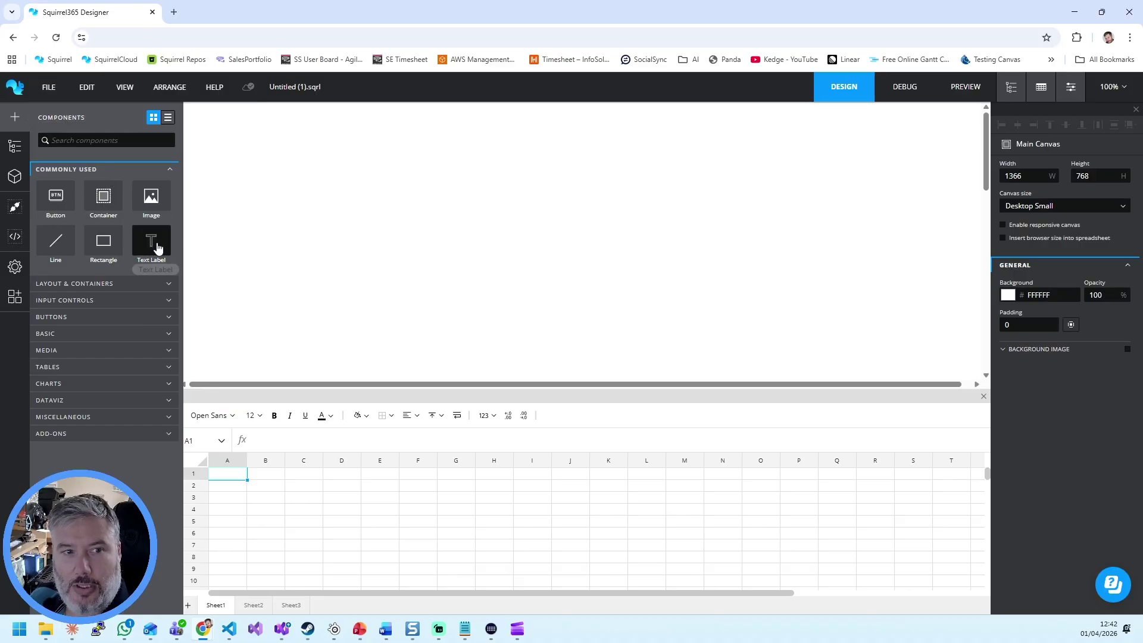
drag(154, 244, 238, 173)
click(15, 117)
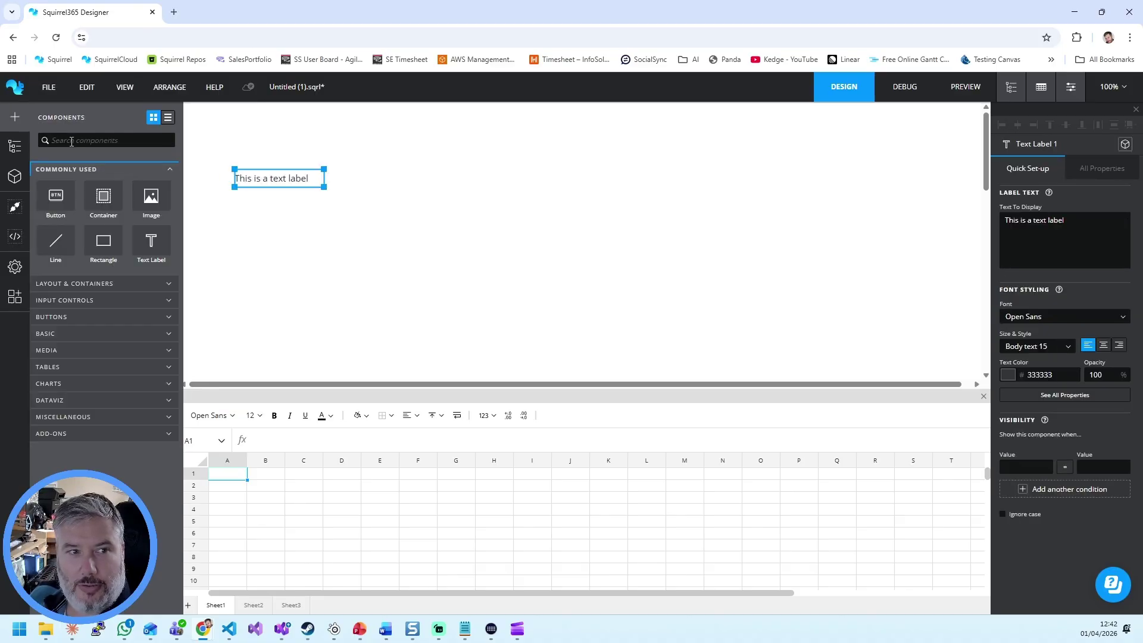
text(slider)
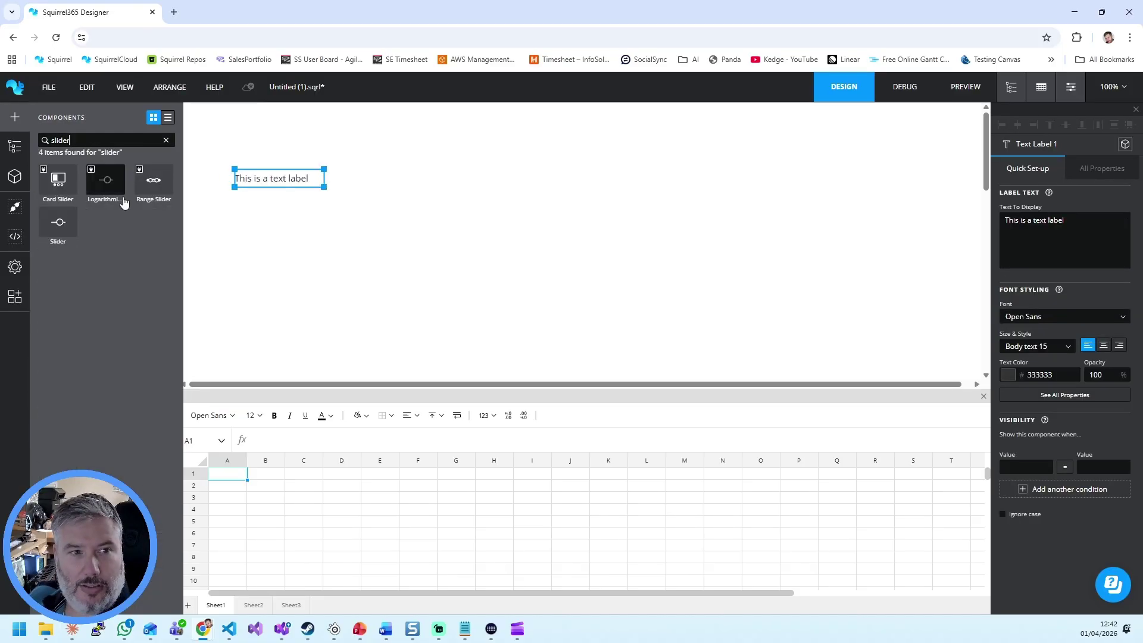
drag(55, 221, 301, 209)
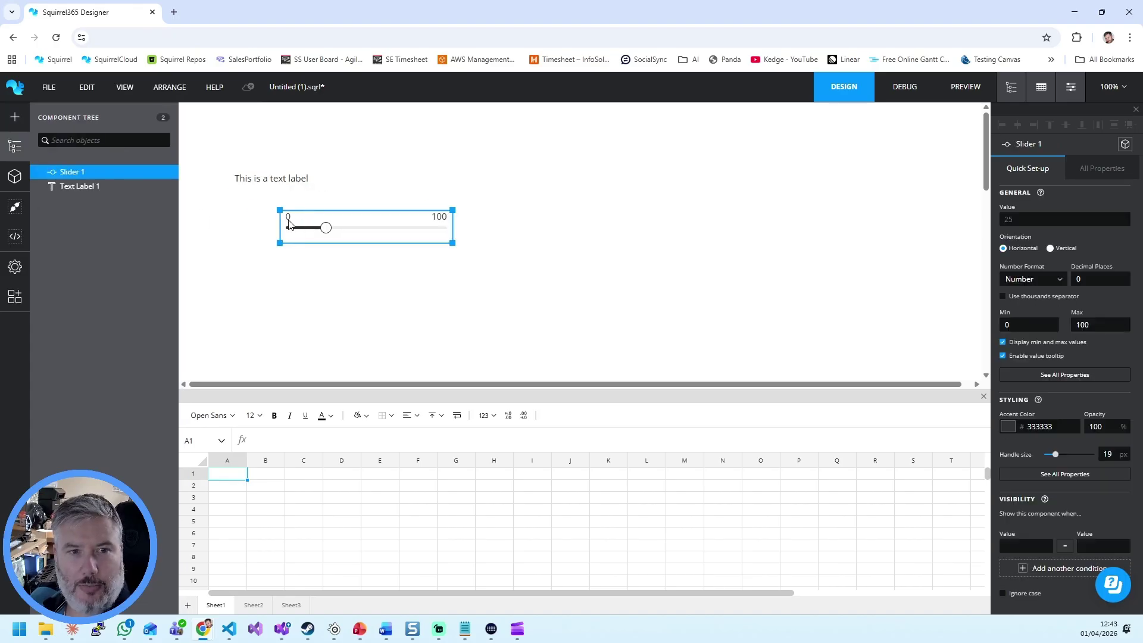
Duplicate the text label and place the copy beside the slider's maximum end
click(268, 179)
key(ctrl+d)
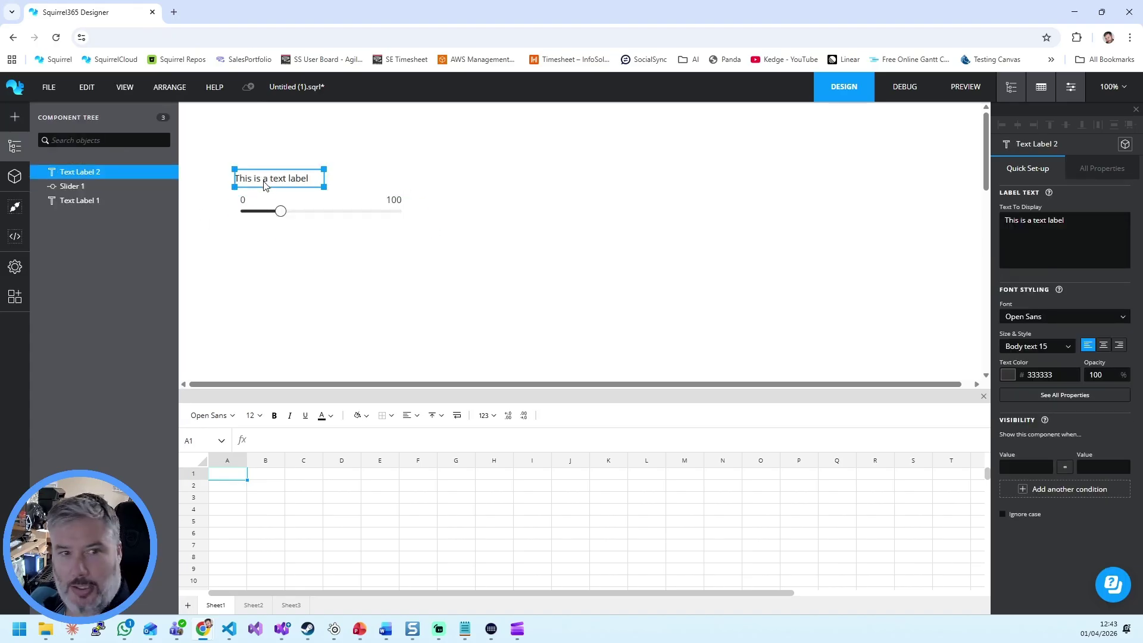
drag(280, 178, 461, 209)
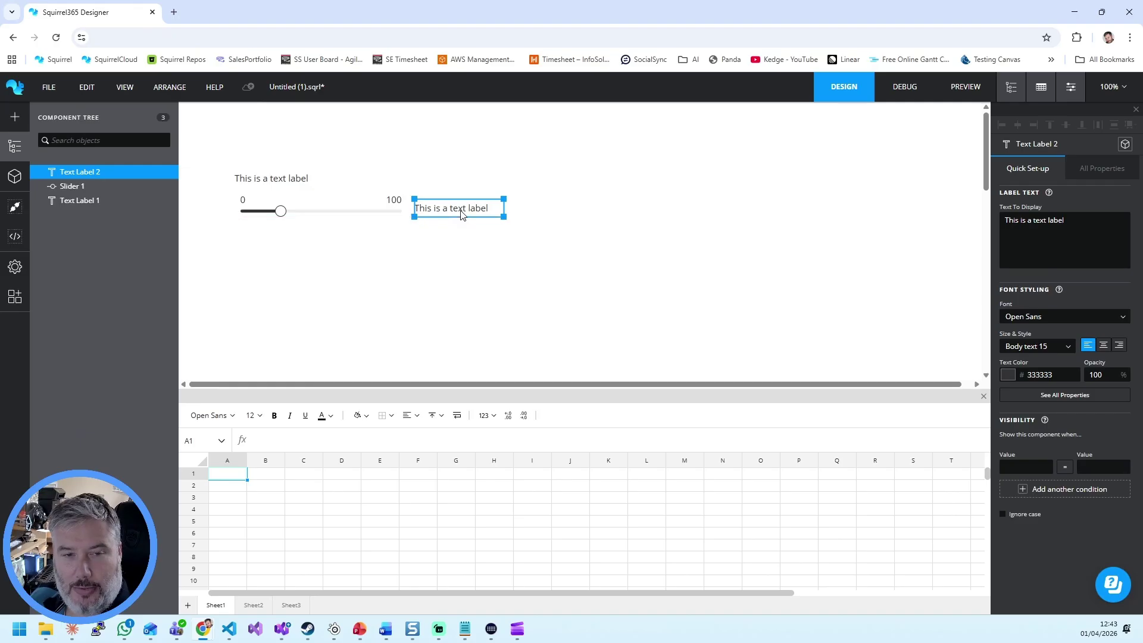
Enter 44 in cell B2 of Sheet1 and bind the slider's value to that cell
click(263, 485)
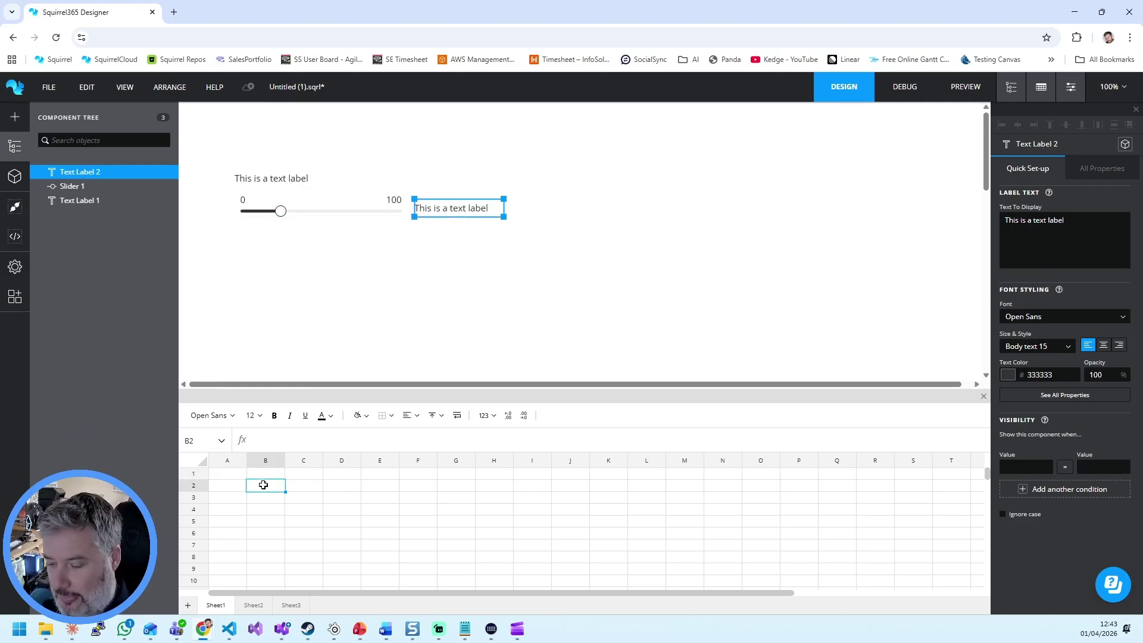
text(44)
key(Return)
click(298, 213)
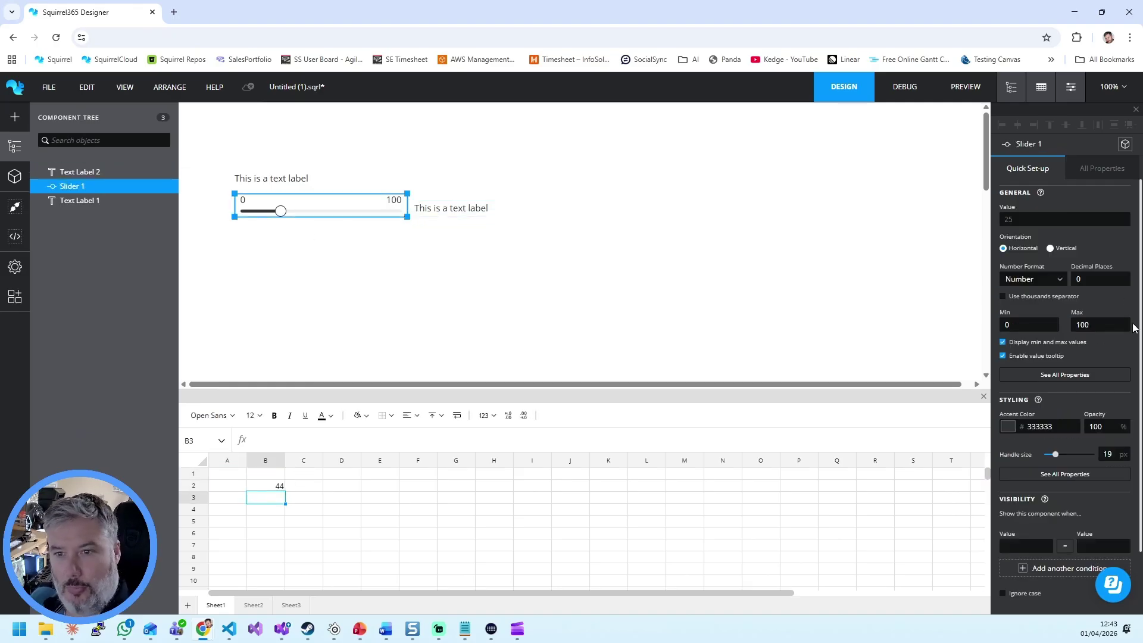
click(1121, 215)
click(277, 213)
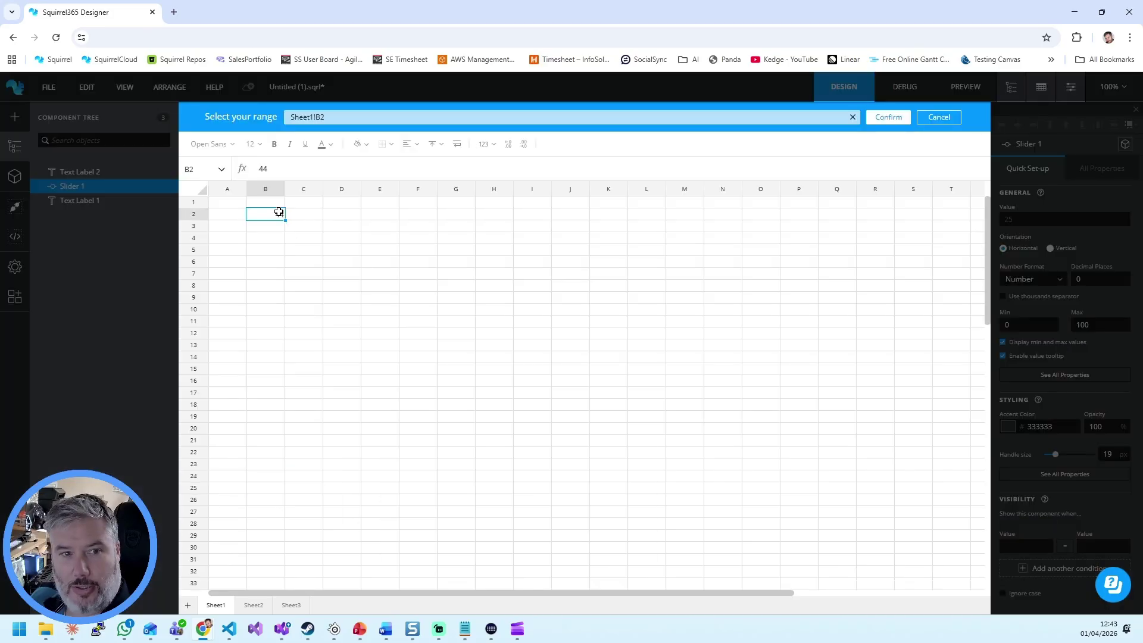
click(888, 117)
Bind the displayed text of Text Label 2 beside the slider to cell Sheet1!B2
click(443, 208)
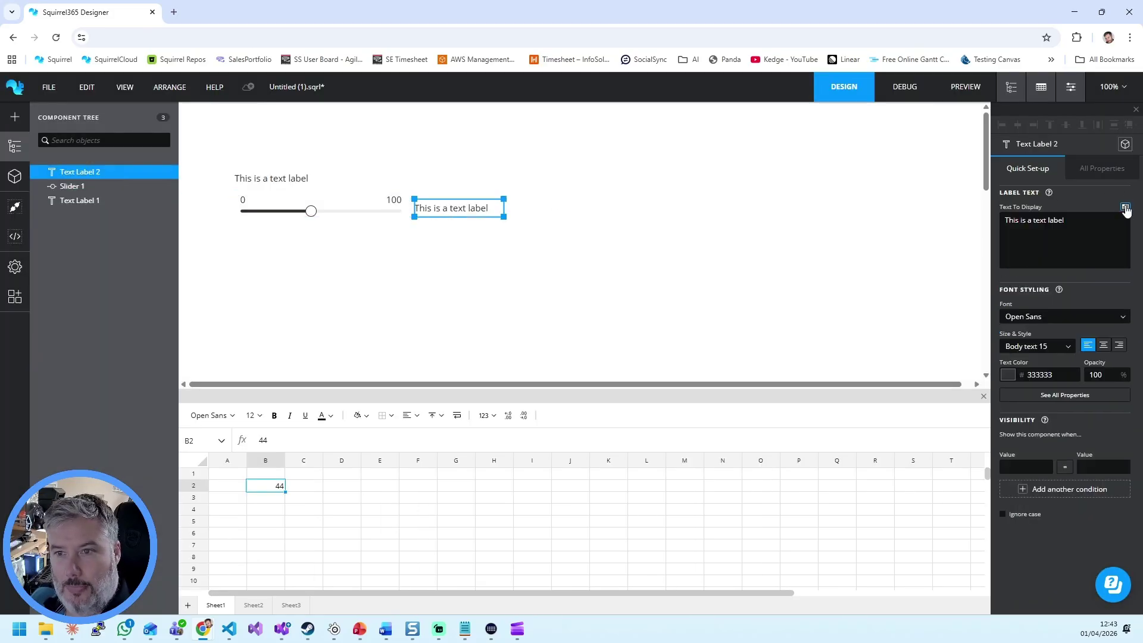
click(1125, 207)
click(886, 117)
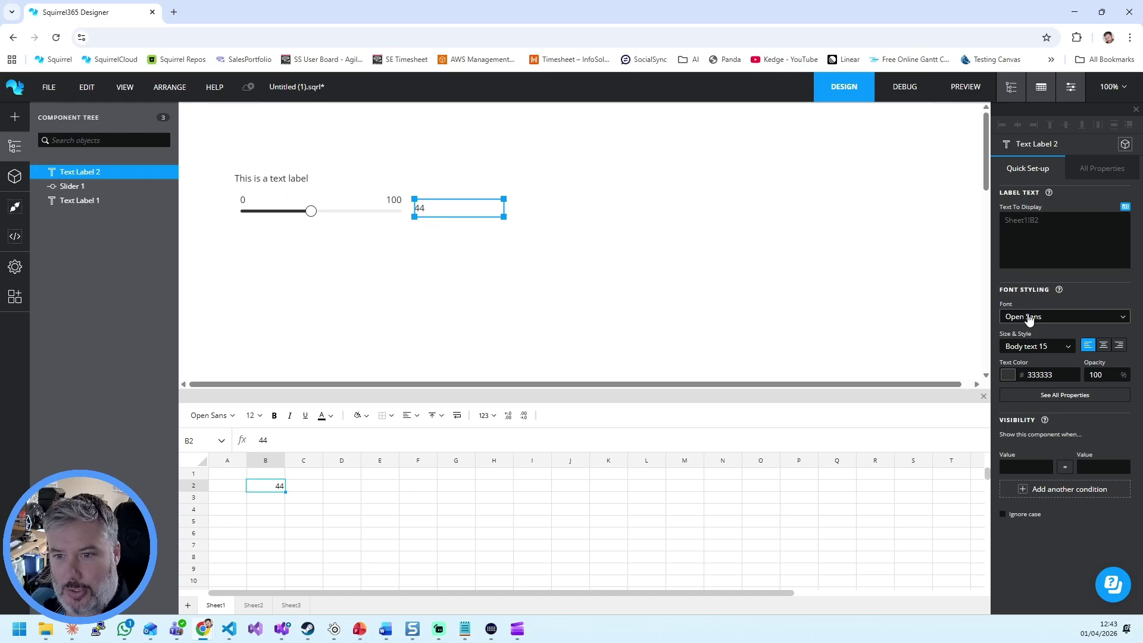
Apply the Main title 24 text style to Text Label 2, keeping the Open Sans font
click(1028, 319)
click(1050, 294)
click(1068, 346)
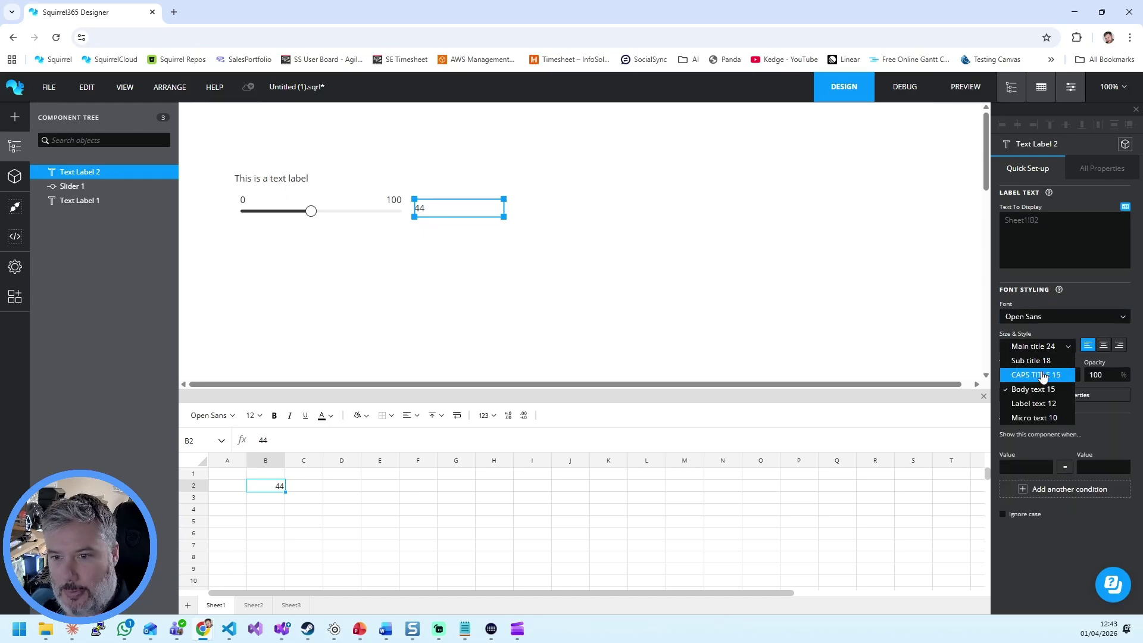
click(1038, 346)
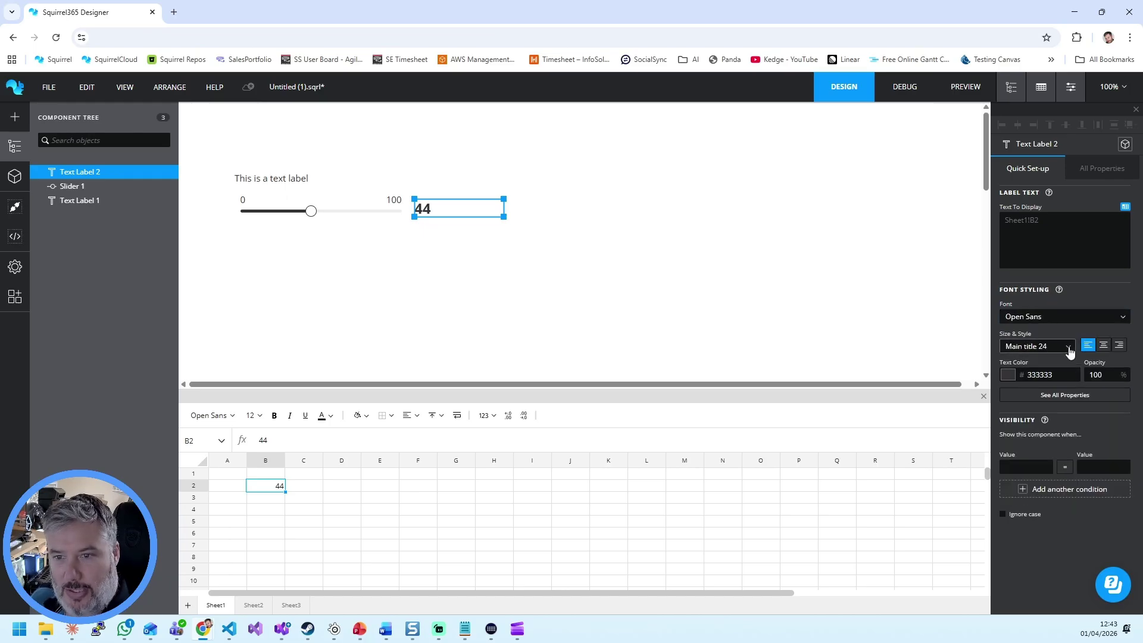
Set the font size of Text Label 2 to 36 and narrow its box to fit the number
click(1115, 162)
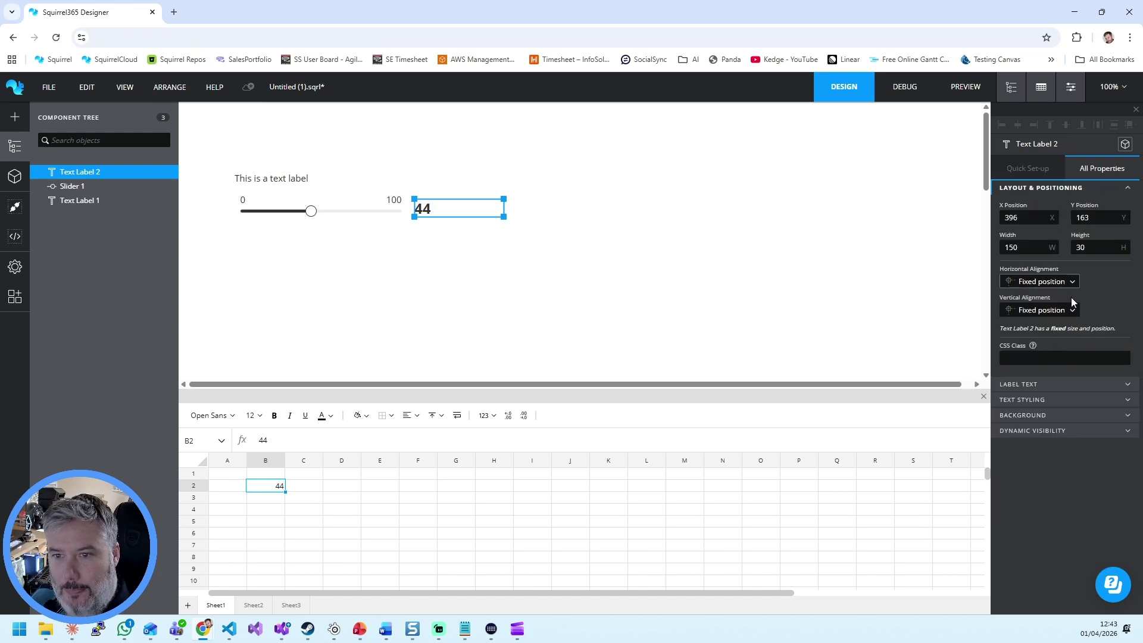
click(1021, 387)
click(1038, 501)
scroll(1046, 508, down, 2)
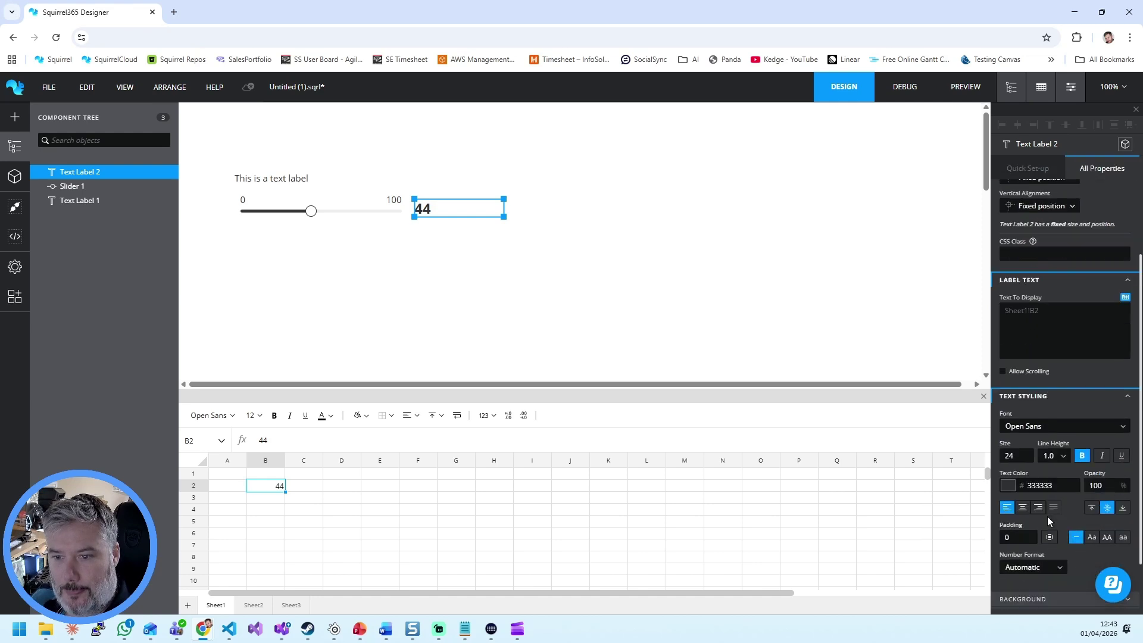
scroll(1047, 516, down, 1)
click(1029, 391)
click(1029, 391)
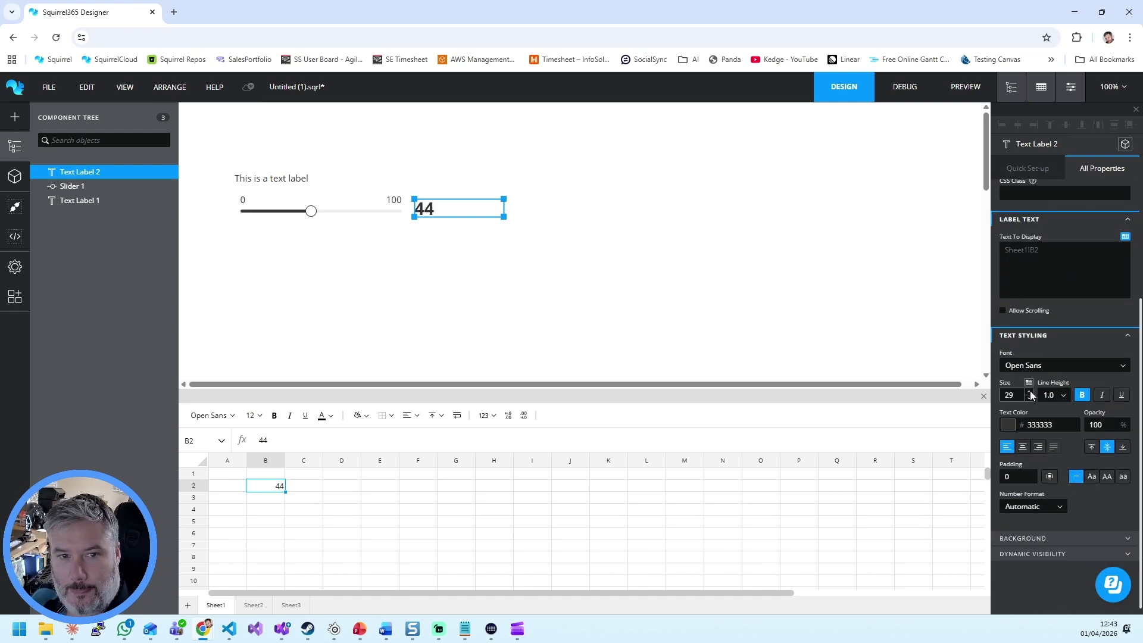
click(1029, 390)
click(1030, 390)
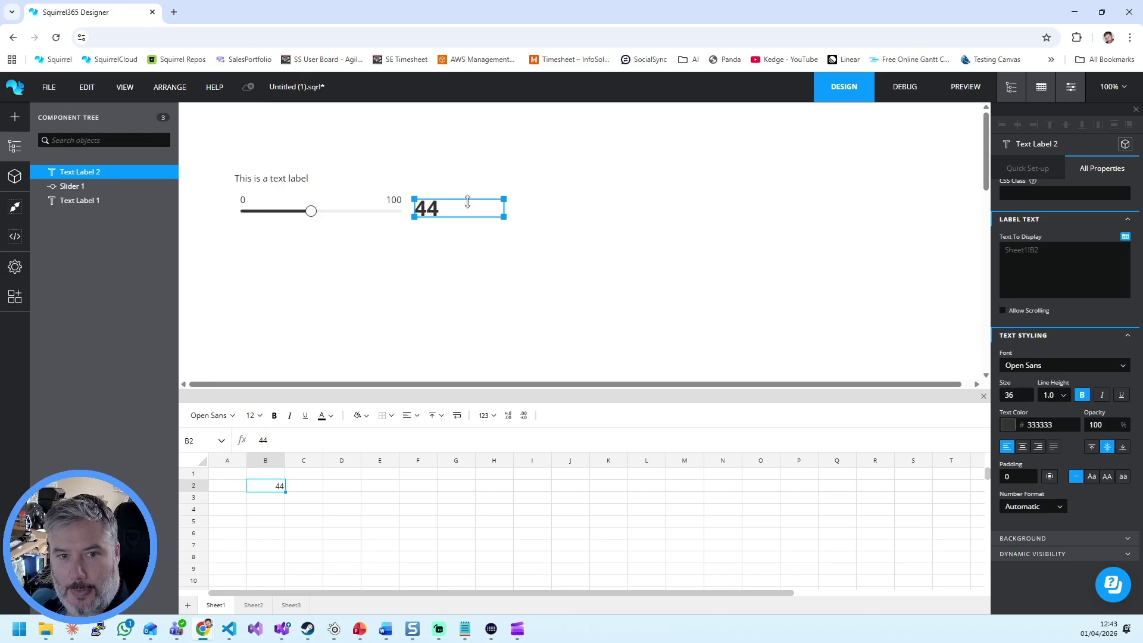
drag(504, 209, 430, 206)
Line up Text Label 1 with the start of the slider track and apply the CAPS TITLE 15 text style
click(275, 185)
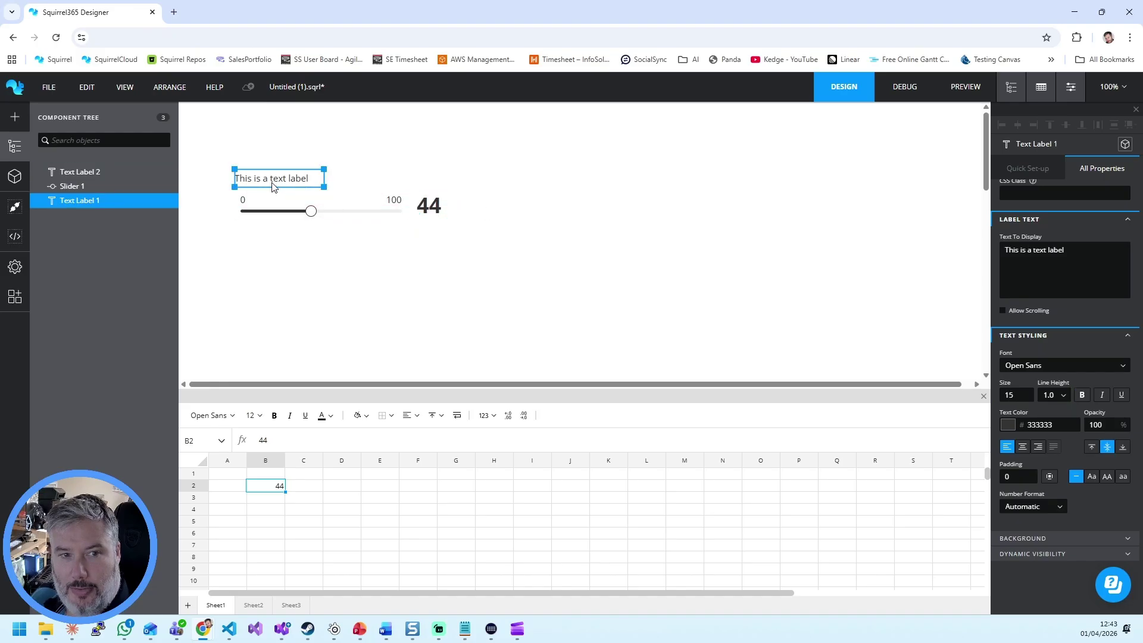
drag(275, 185, 278, 186)
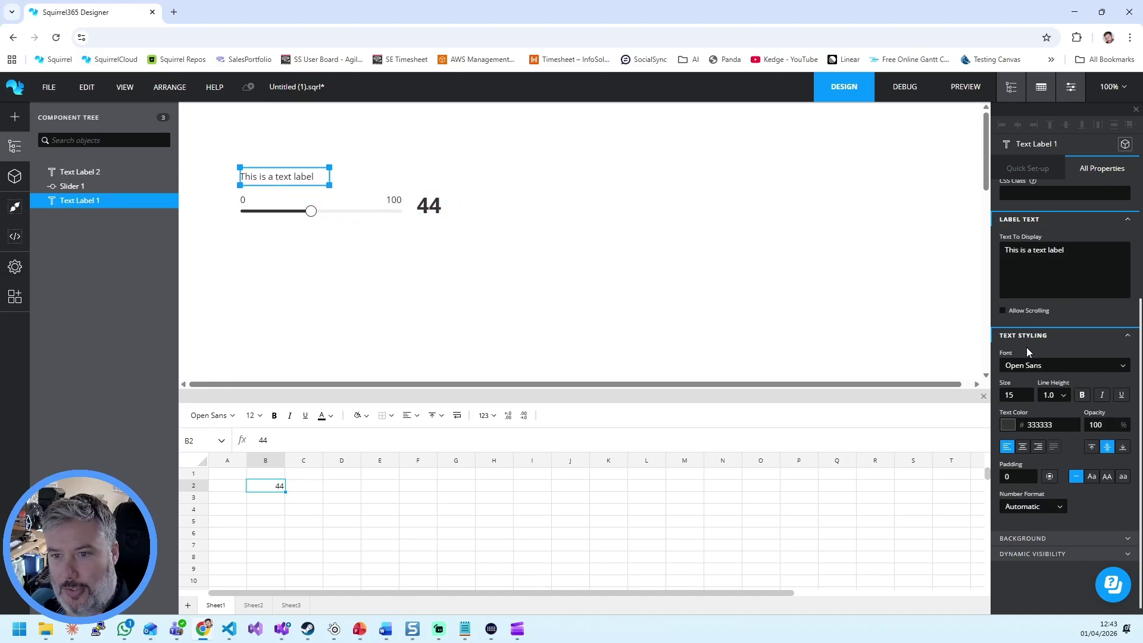
click(1035, 167)
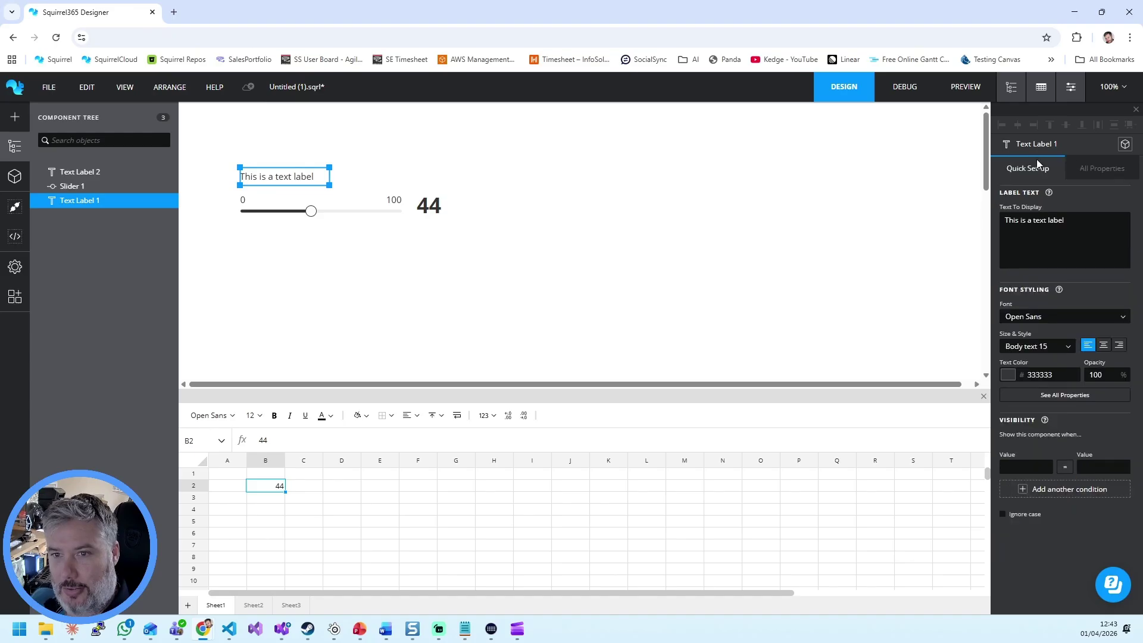
click(1038, 346)
click(1042, 375)
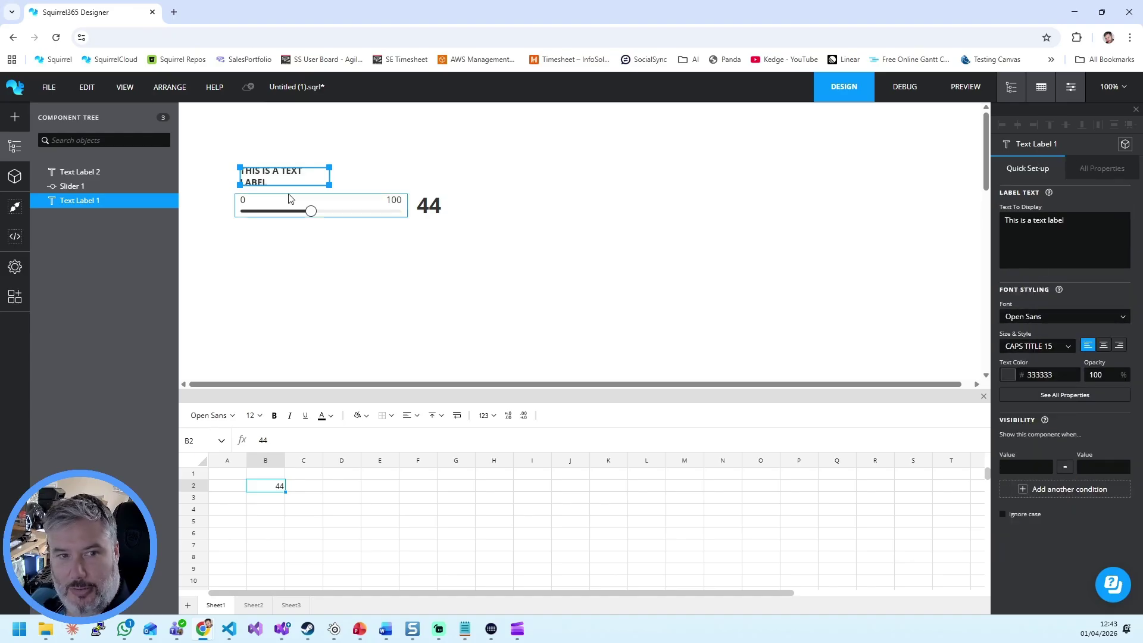
Widen Text Label 1 so its text fits on one line, and nudge it slightly to the left
drag(329, 177, 345, 176)
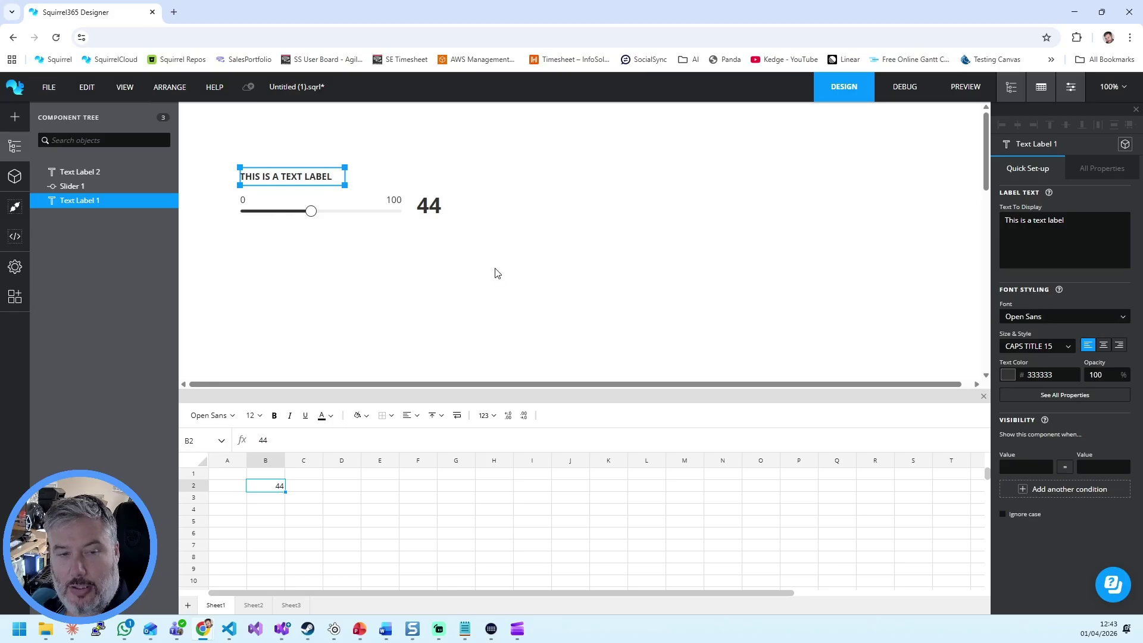
click(497, 273)
click(257, 182)
drag(257, 182, 255, 182)
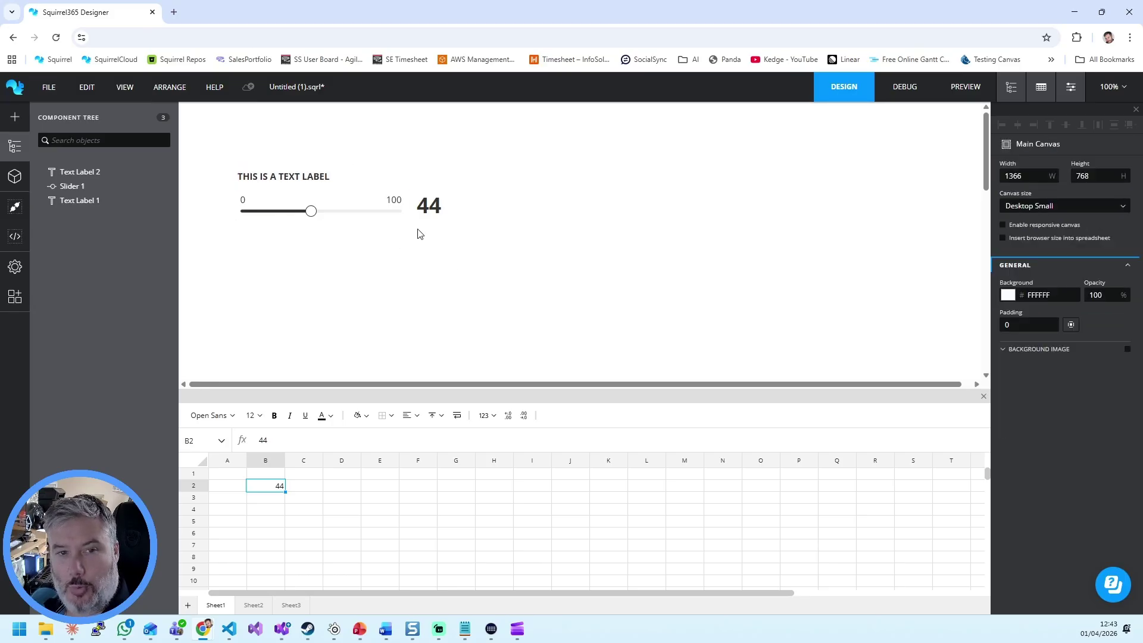
Try duplicating the slider and its two text labels together and placing the copy beside the original
click(448, 269)
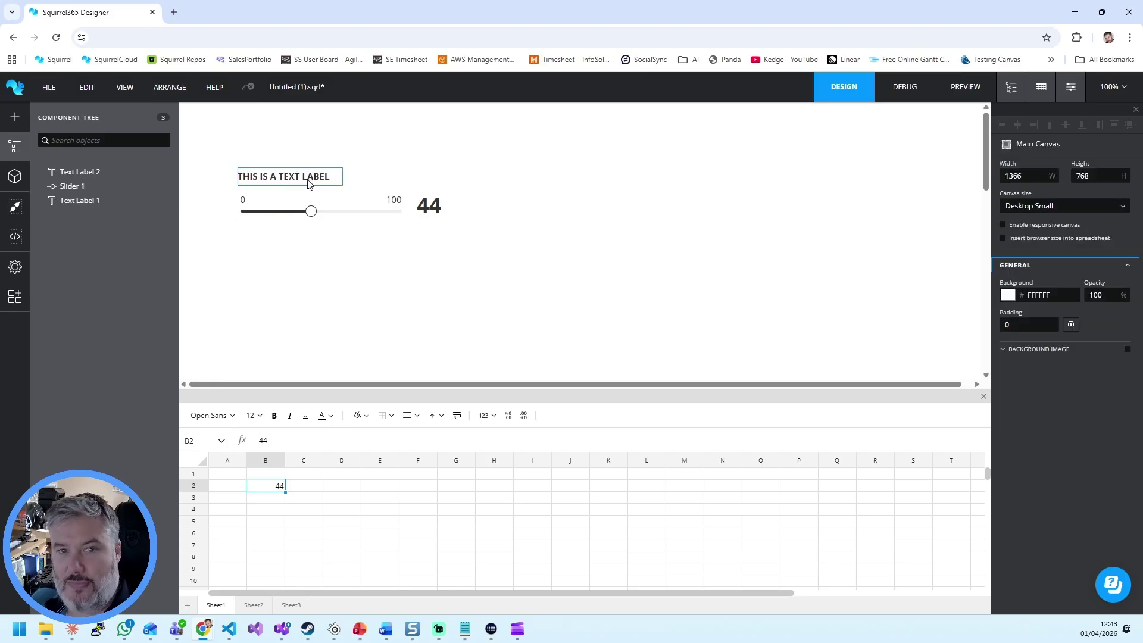
drag(221, 141, 489, 239)
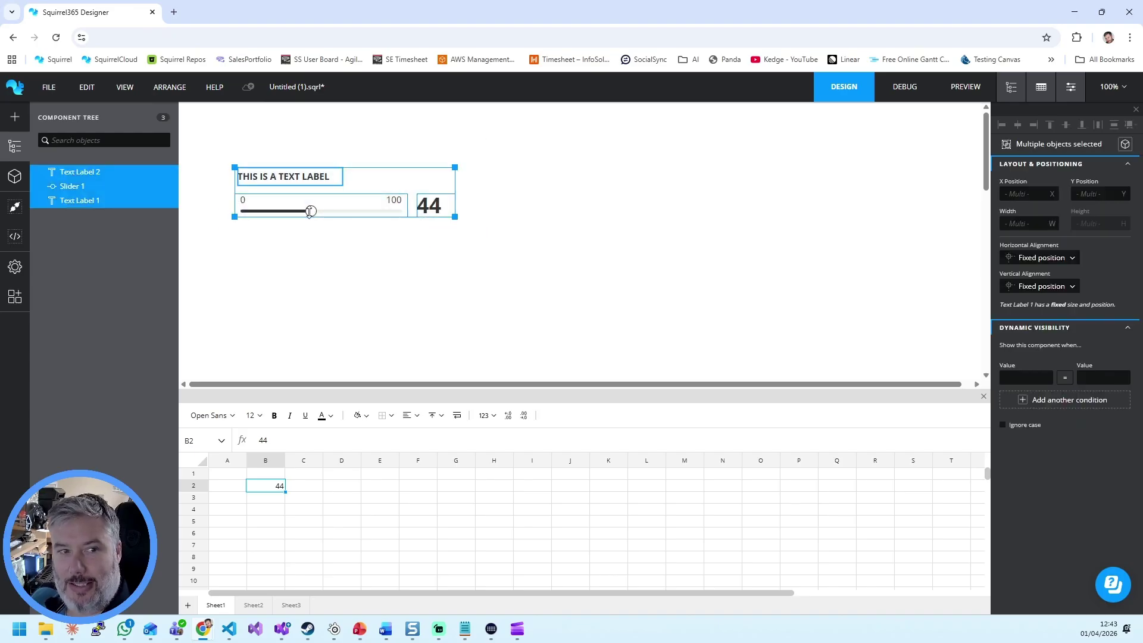
key(ctrl+d)
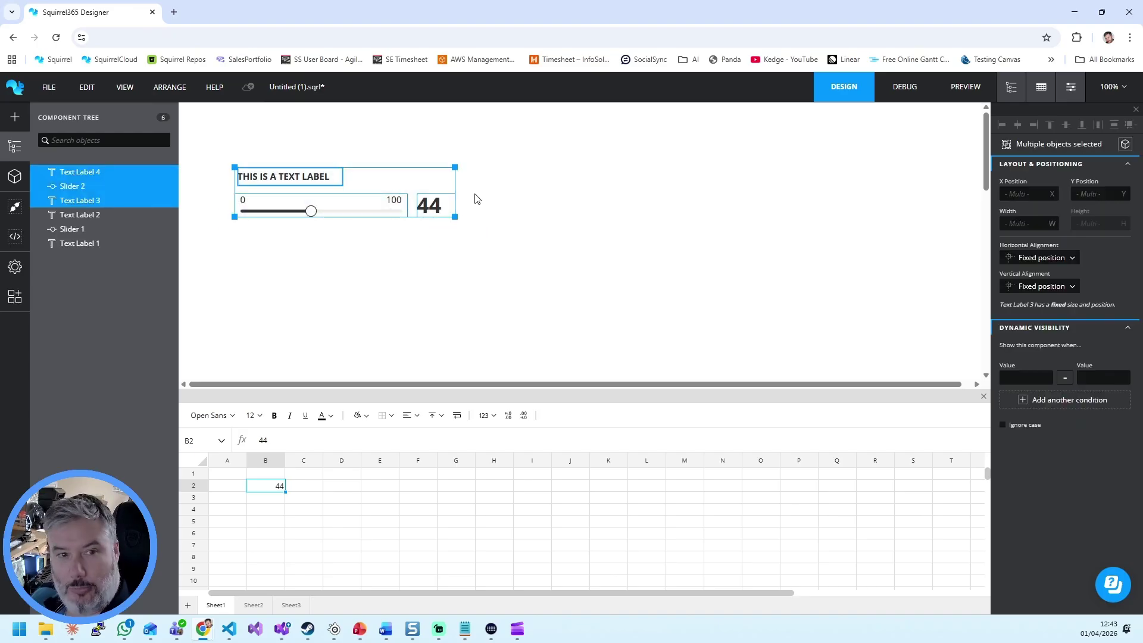
drag(382, 199, 676, 208)
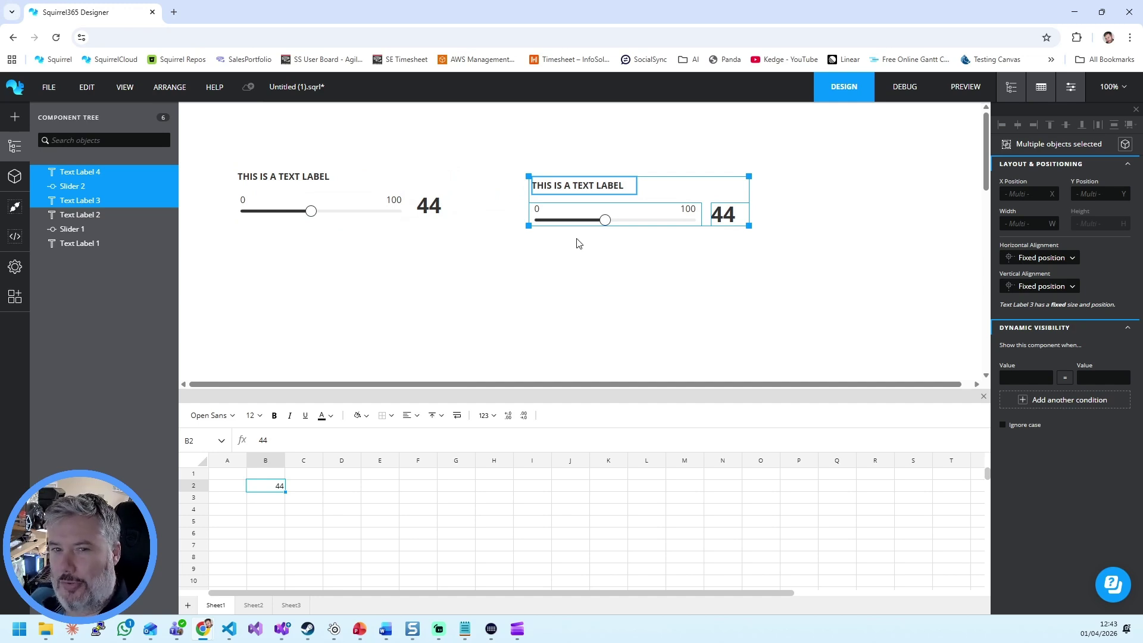
key(ctrl+z)
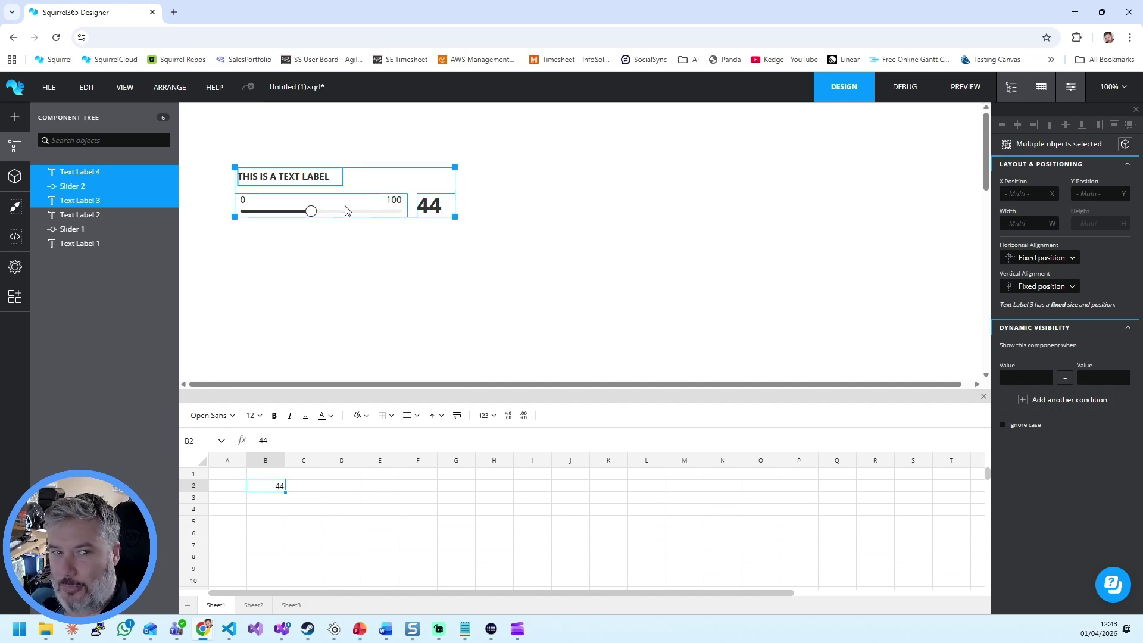
key(ctrl+z)
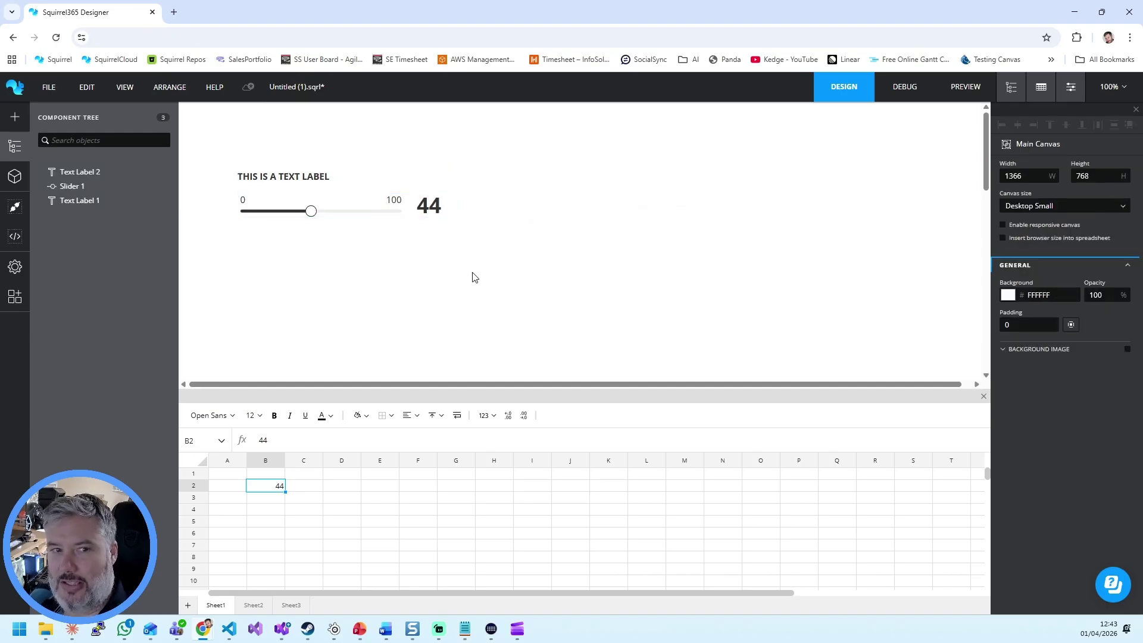
Try the Sub title 18 text style on Text Label 1, and return it to CAPS TITLE 15
click(316, 176)
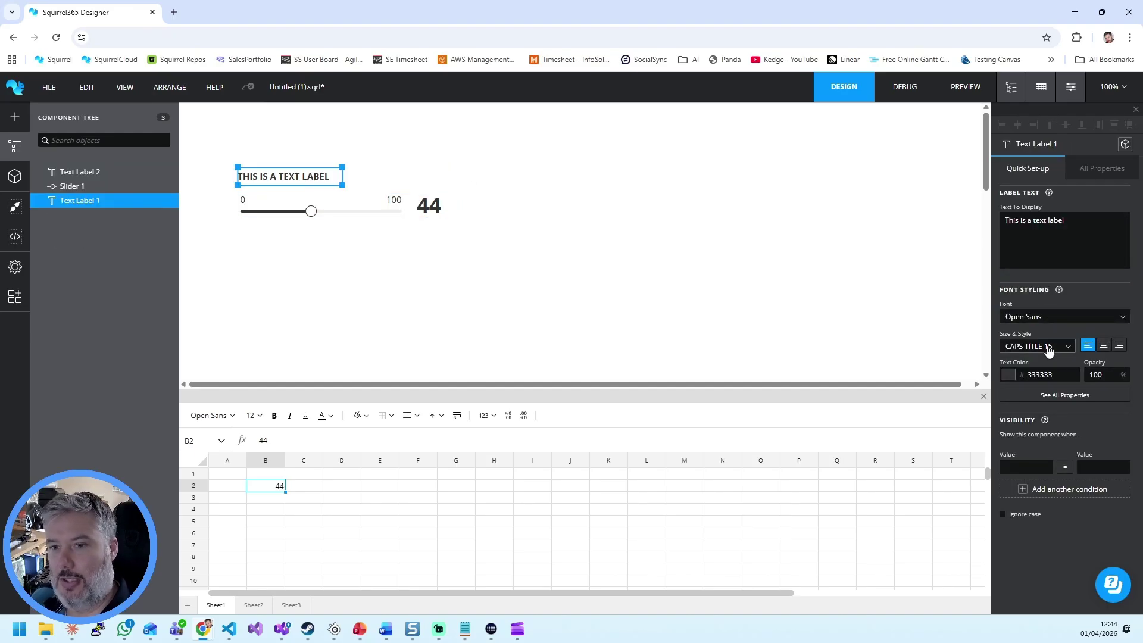
click(1049, 350)
click(1051, 360)
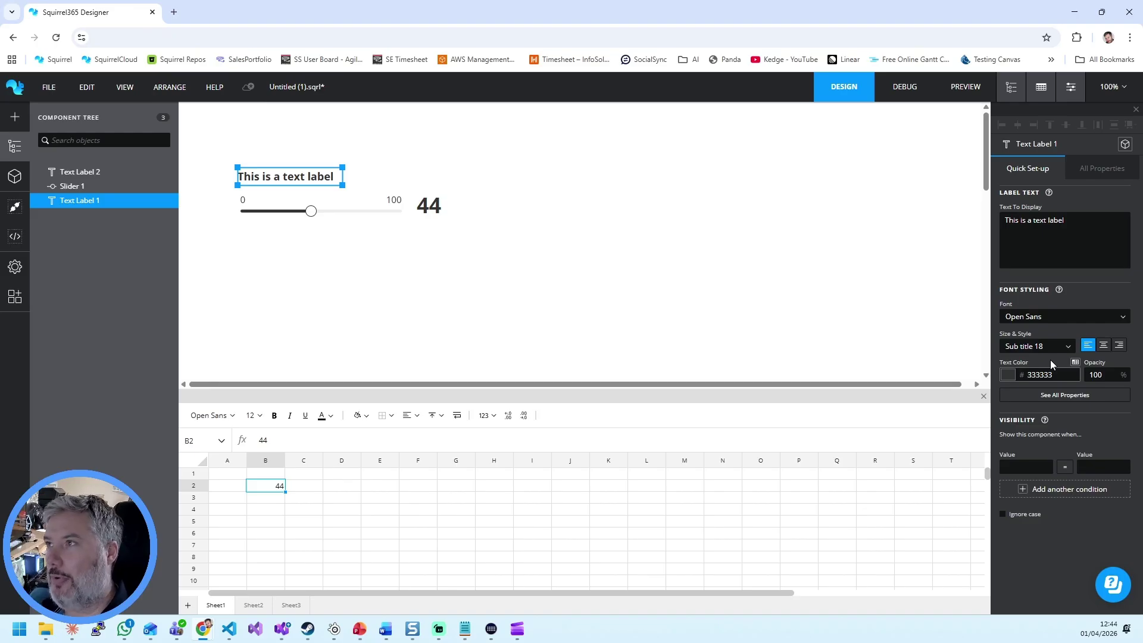
click(1049, 348)
click(1047, 369)
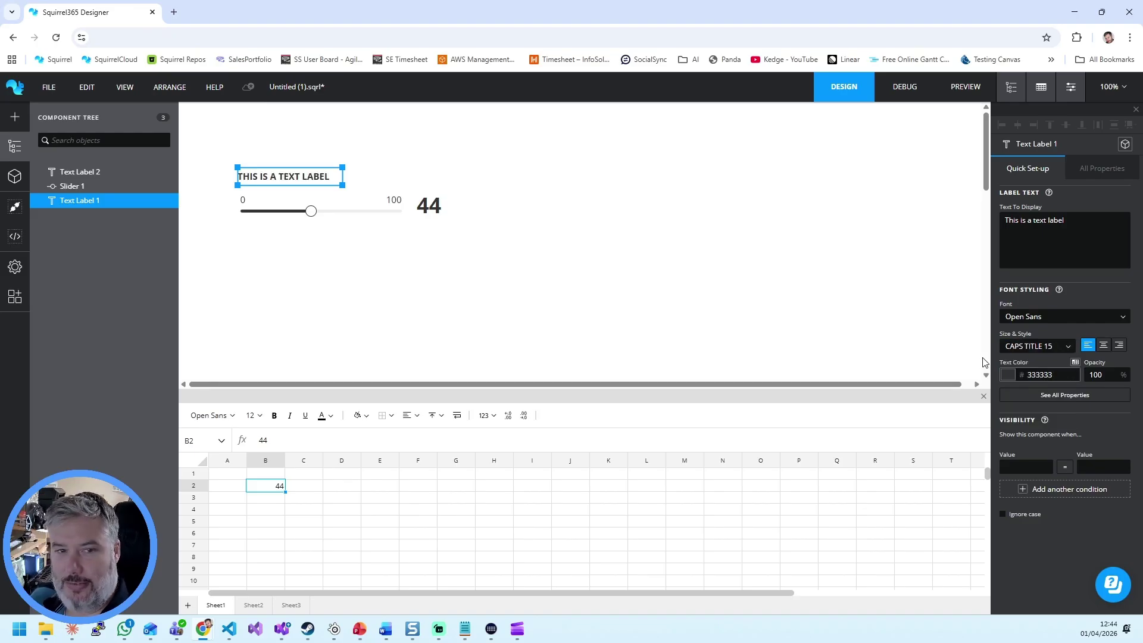
click(733, 271)
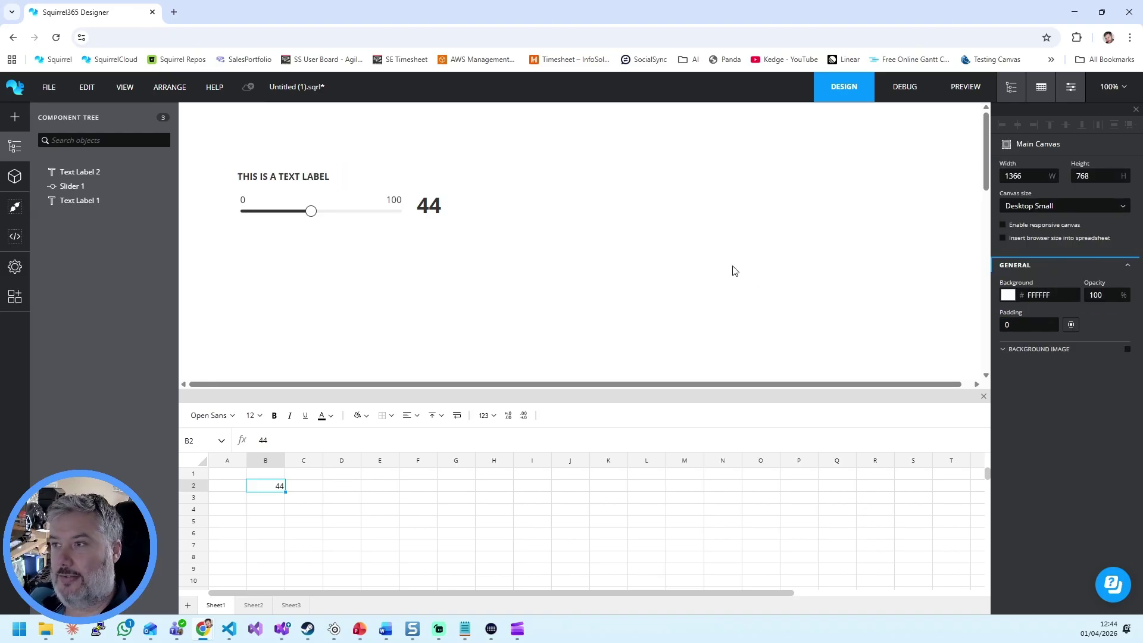
Create a custom component named Slider from Text Label 1, Slider 1 and Text Label 2
drag(218, 149, 484, 247)
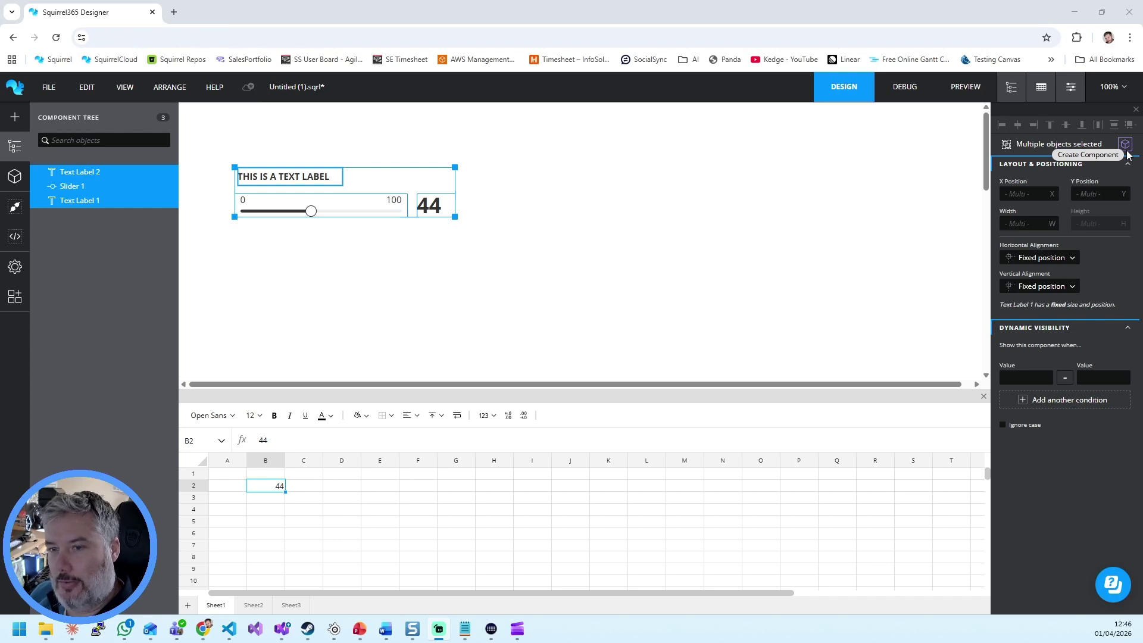
right_click(106, 191)
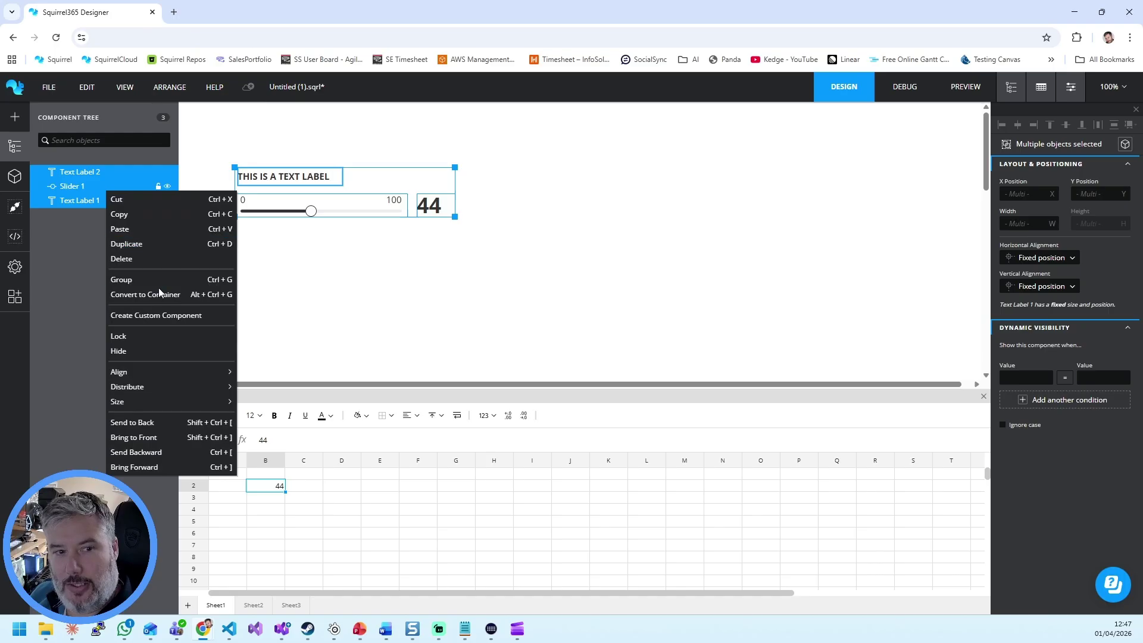
right_click(391, 177)
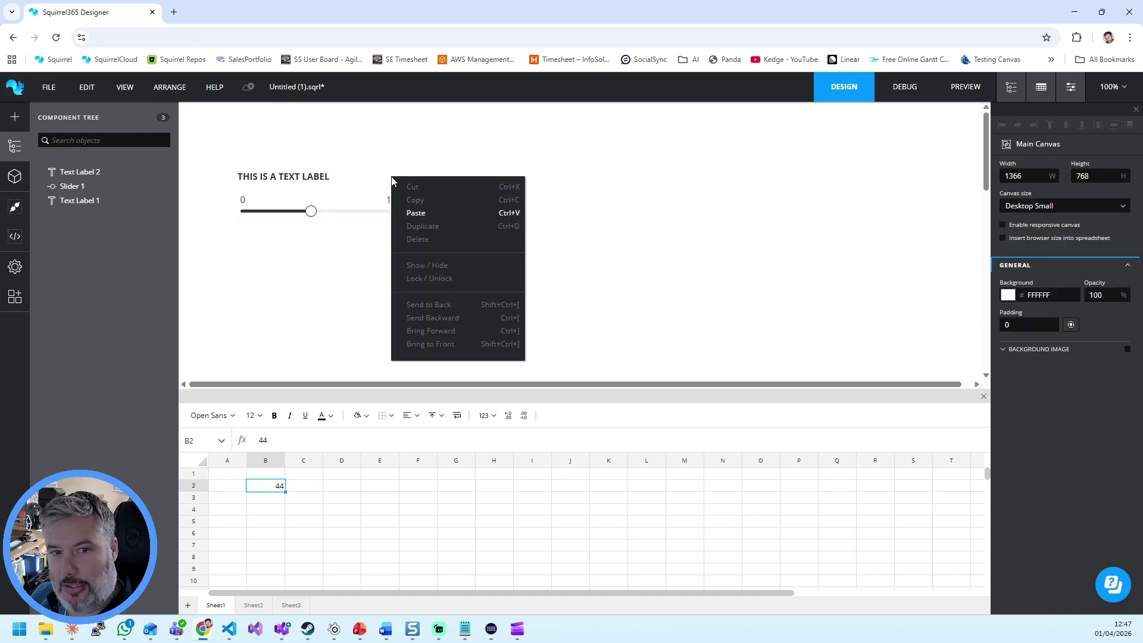
drag(221, 161, 468, 222)
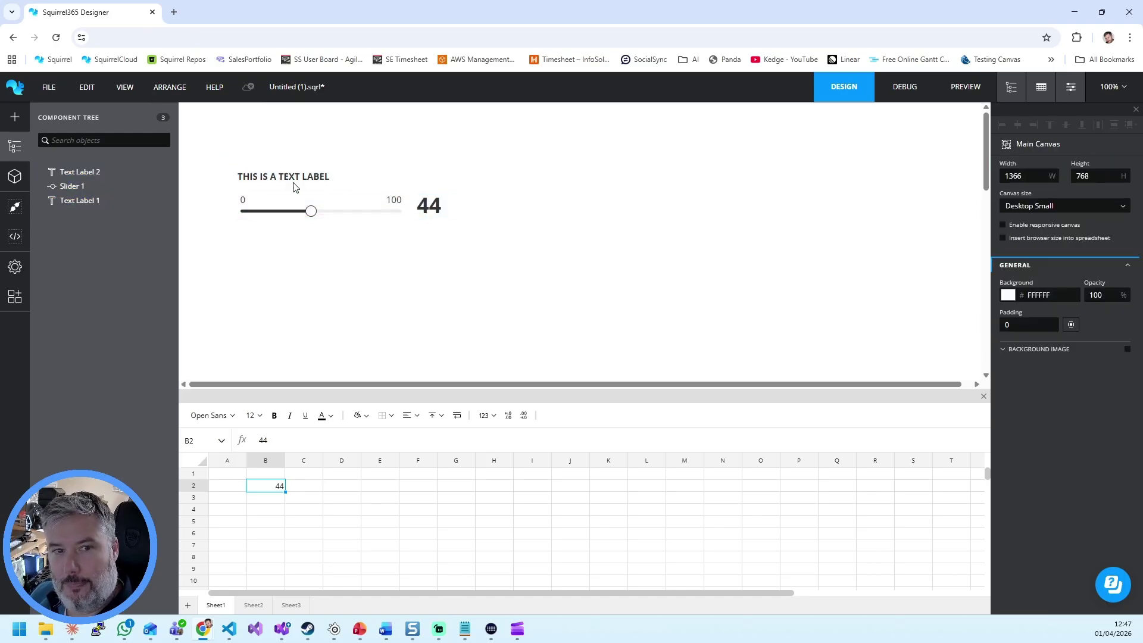
drag(222, 158, 512, 262)
right_click(263, 179)
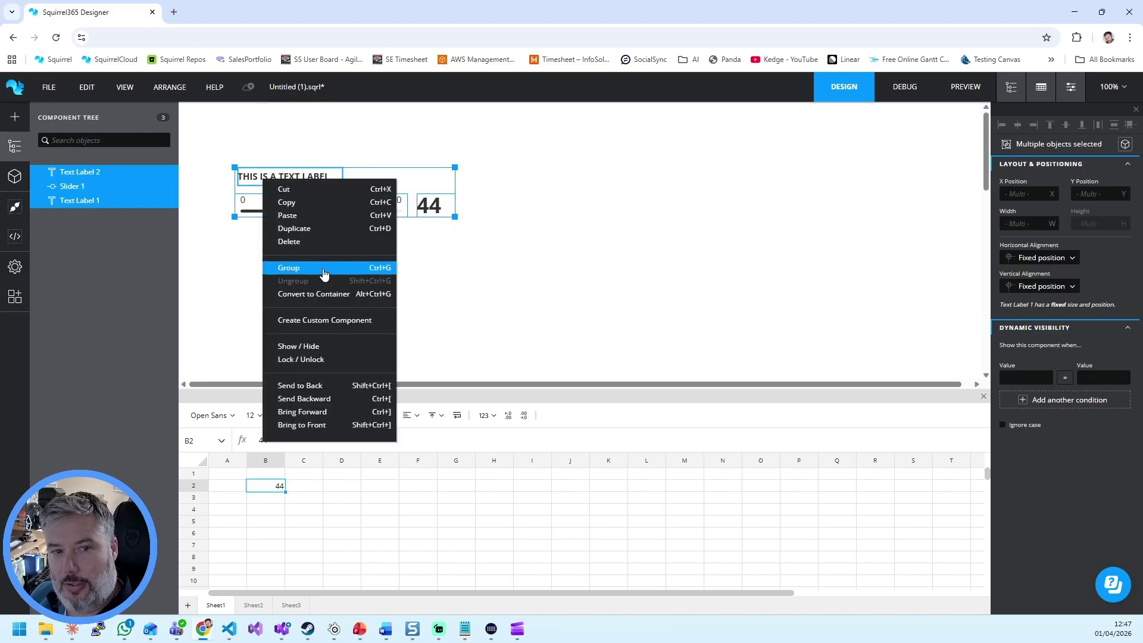
click(335, 321)
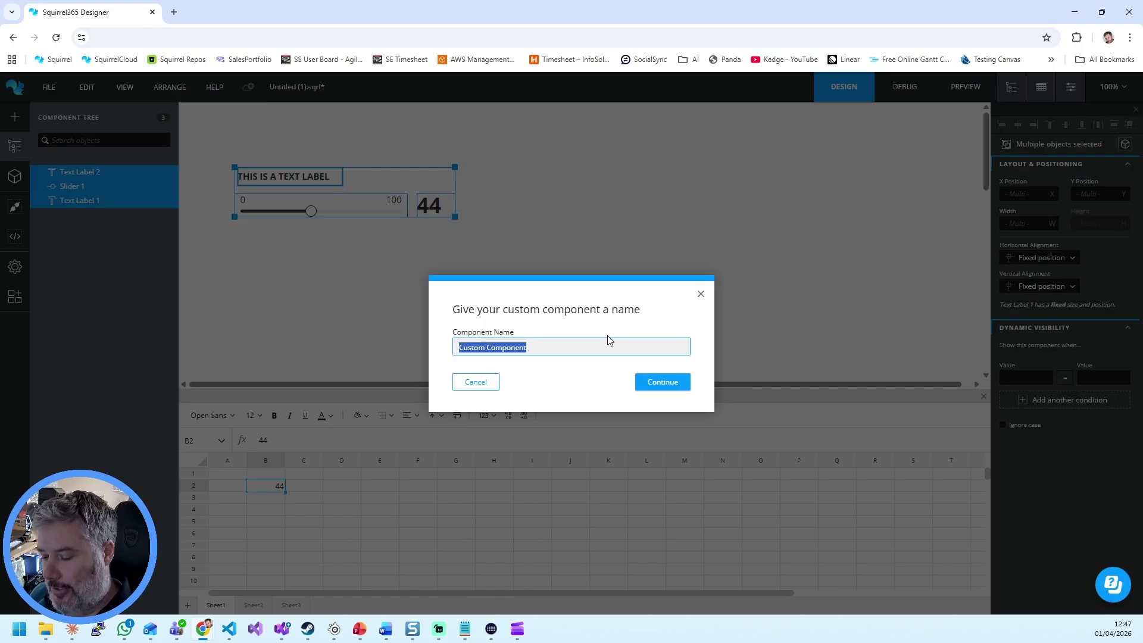
text(Slider)
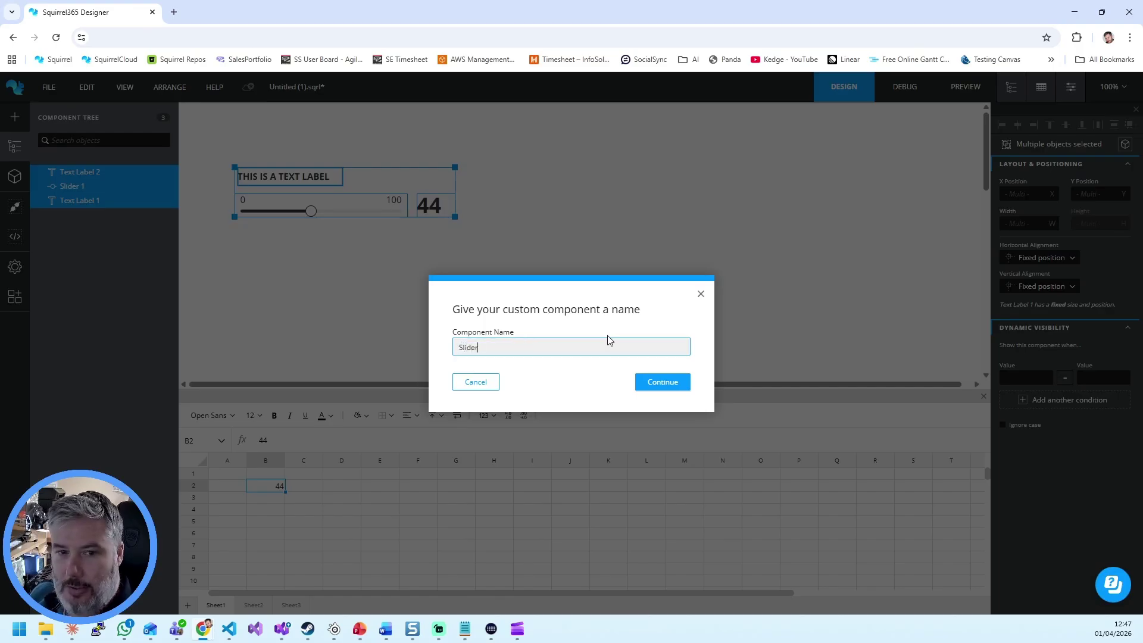
click(658, 386)
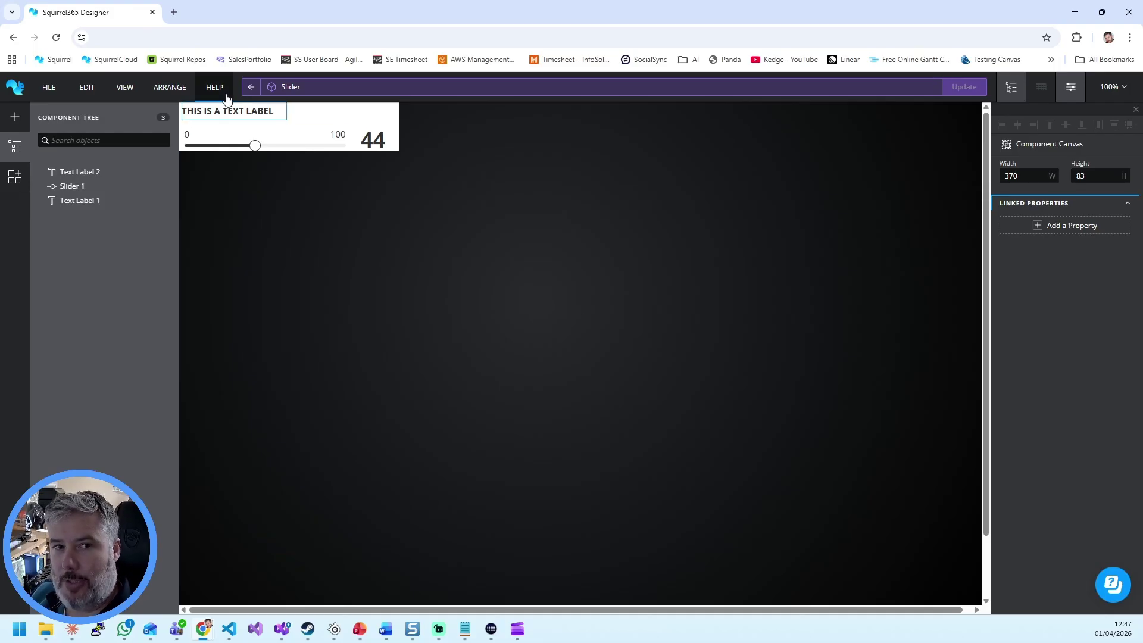
double_click(297, 85)
click(312, 88)
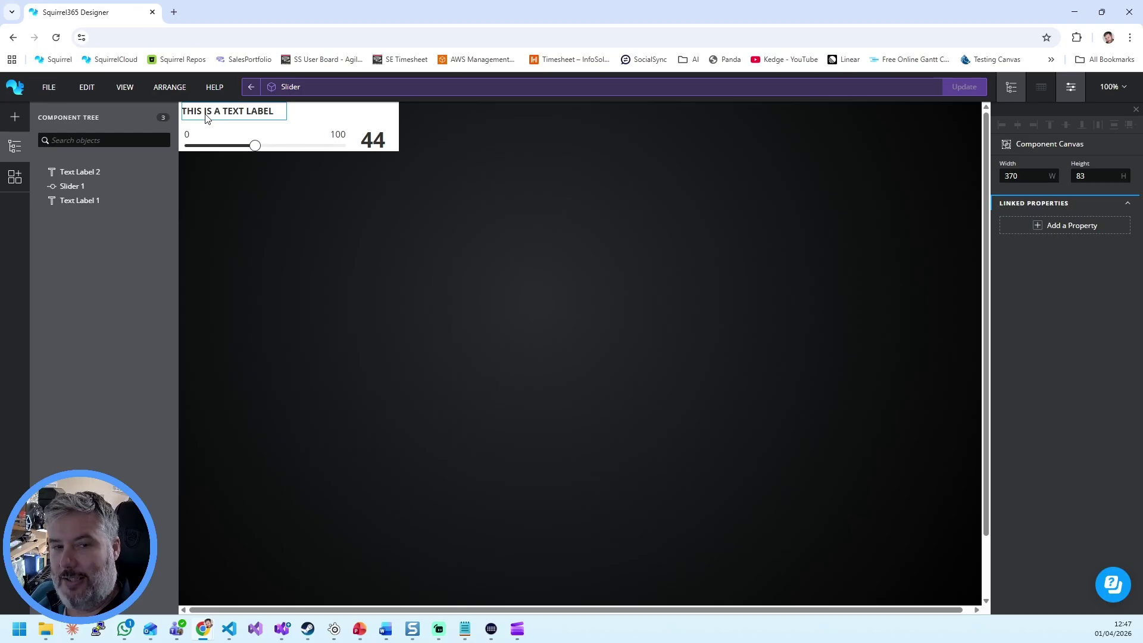
Add two linked properties named Title and Value to the Slider component
click(1039, 226)
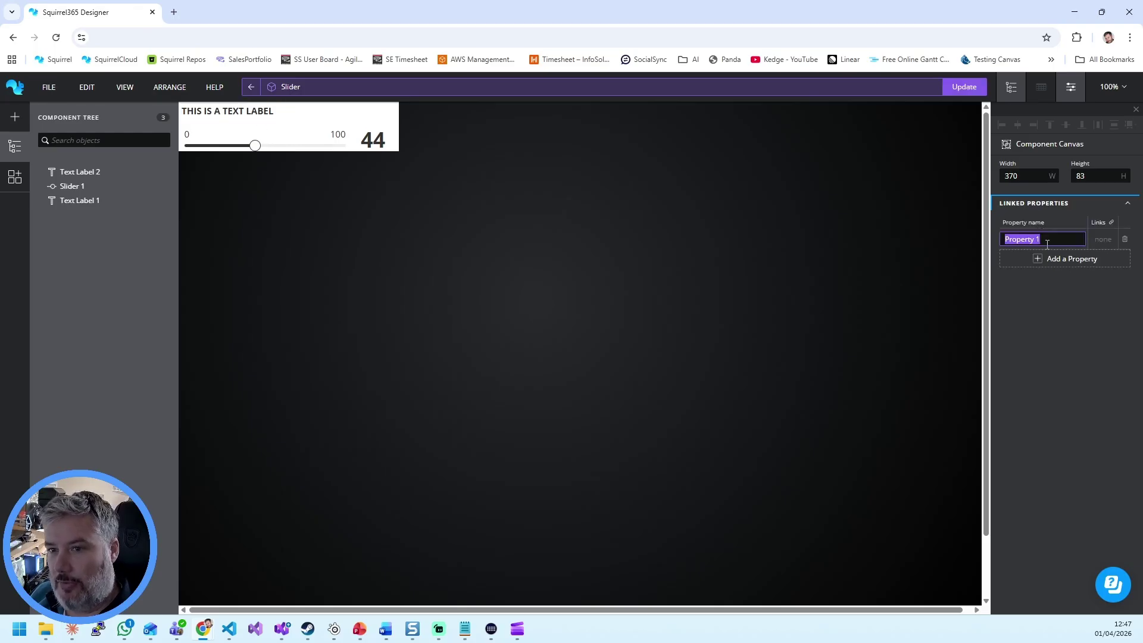
text(Title)
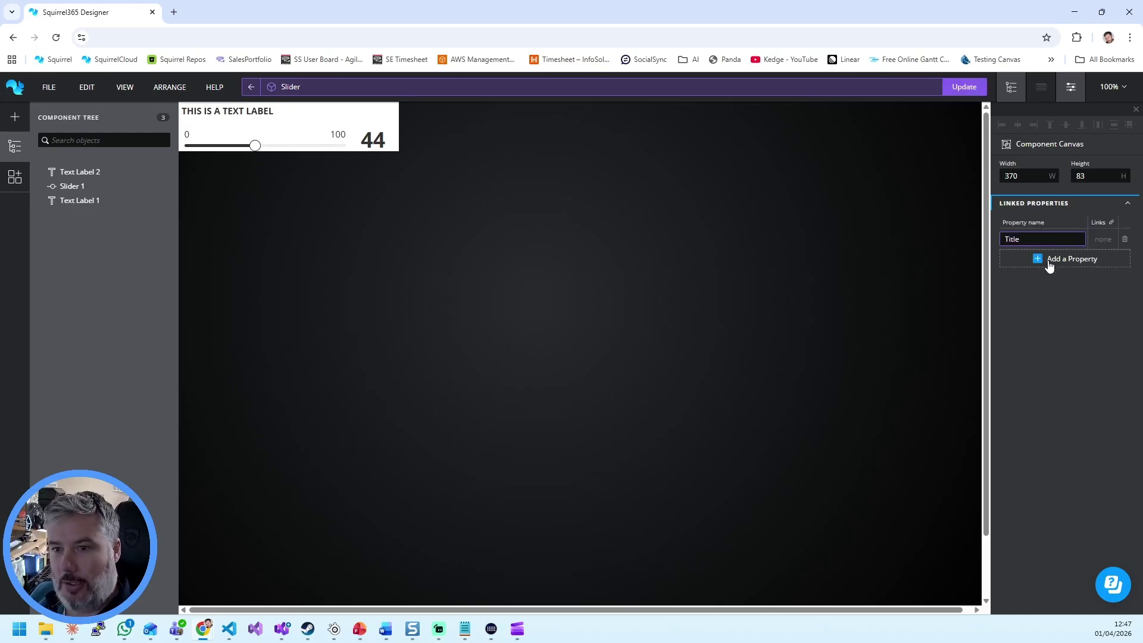
click(1047, 260)
text(Va)
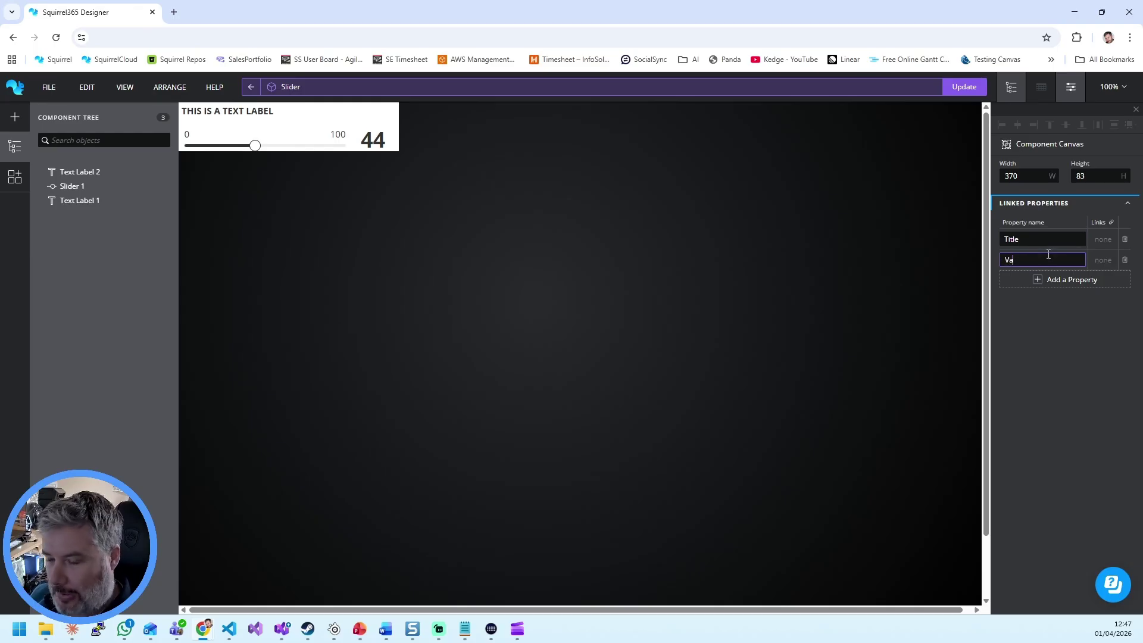
text(leue)
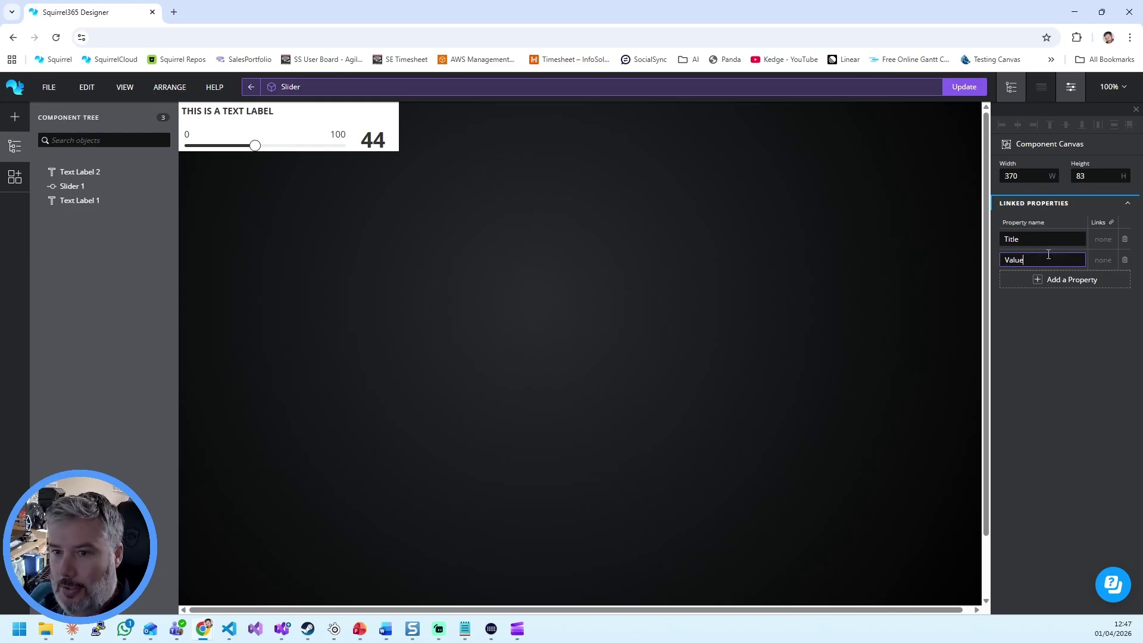
Add two more linked properties named Min and Max to the Slider component
click(1048, 279)
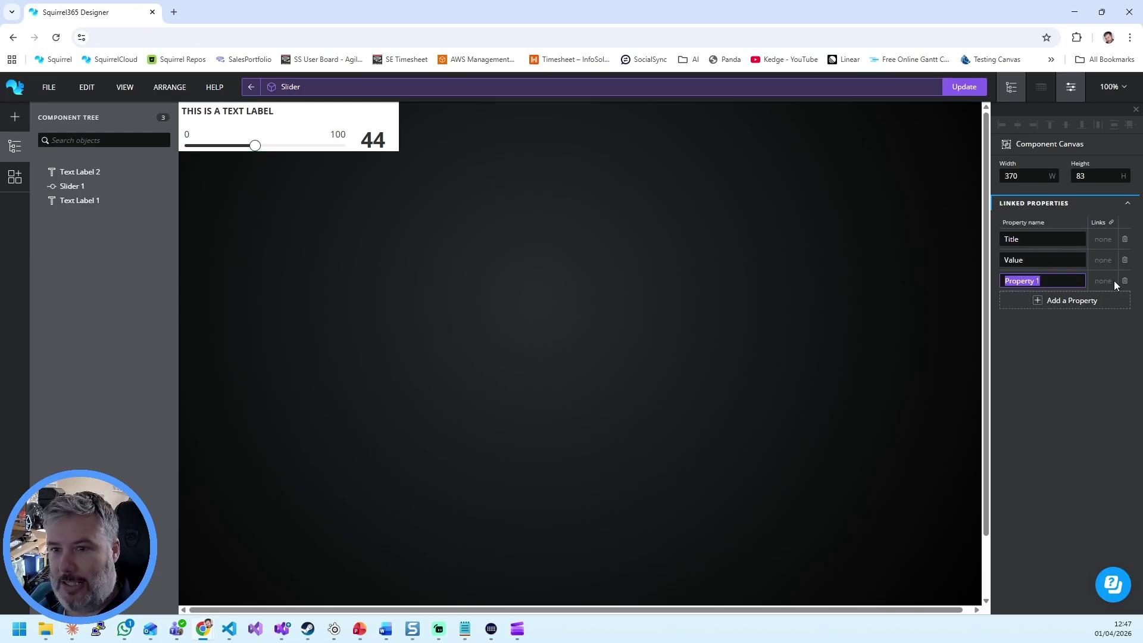
text(Min)
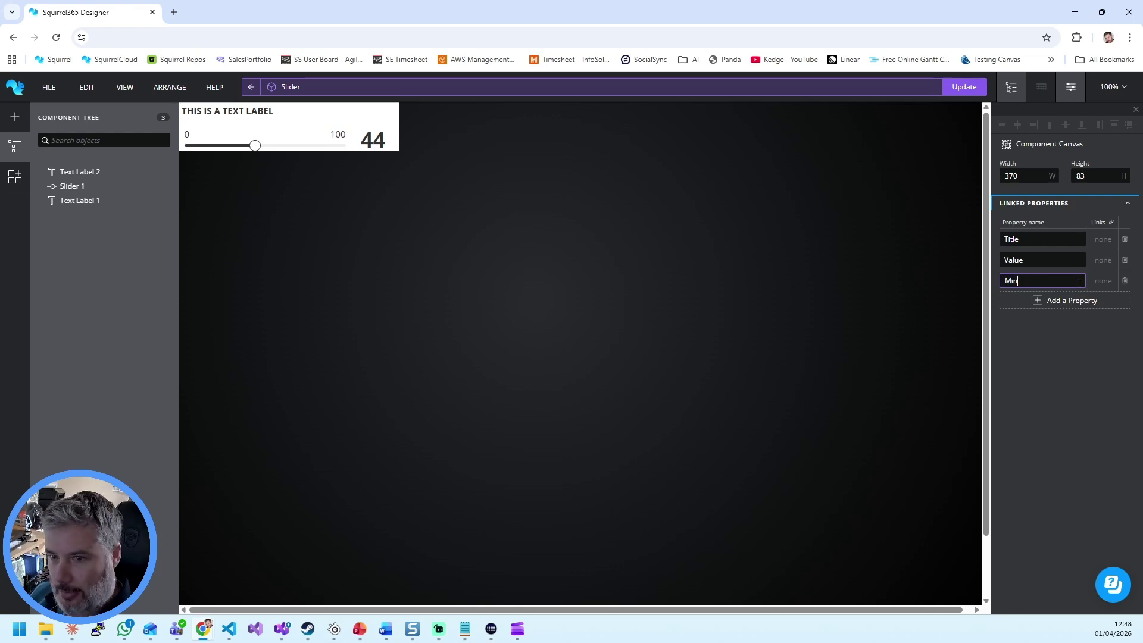
click(1041, 301)
text(MAx)
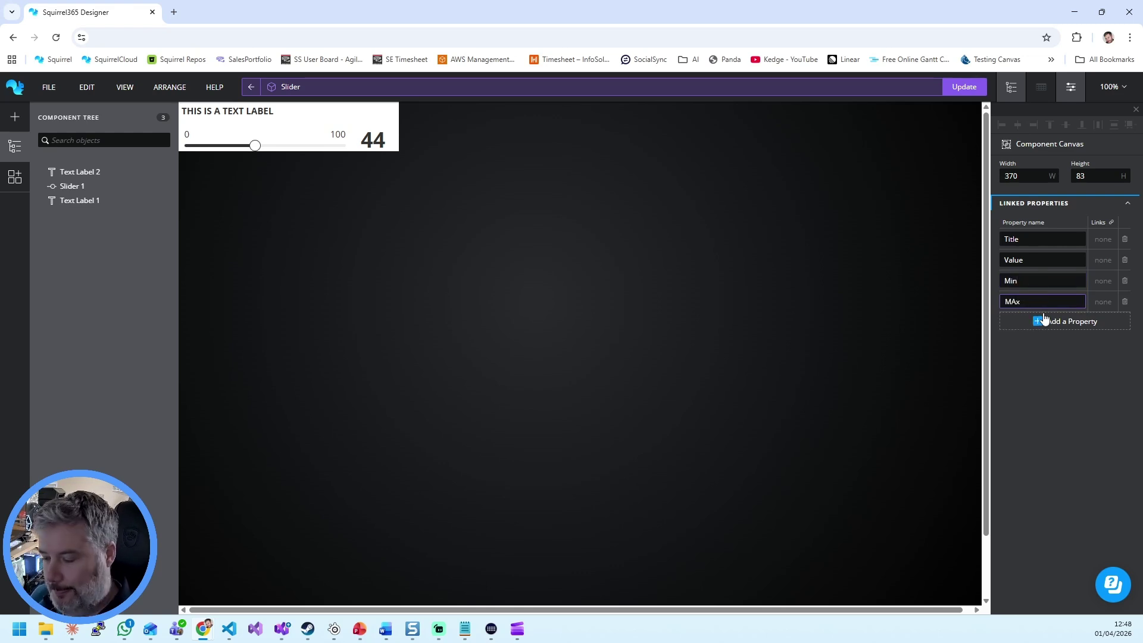
key(BackSpace)
key(BackSpace)
text(ax)
click(1069, 377)
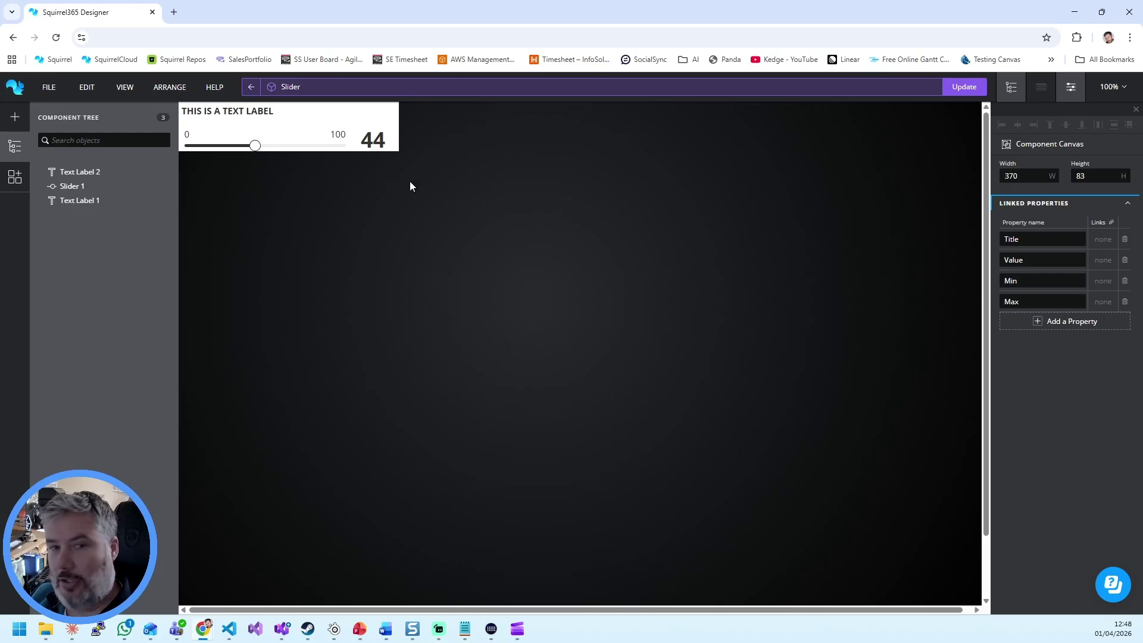
Link the display text of Text Label 1 to the Title property
click(239, 118)
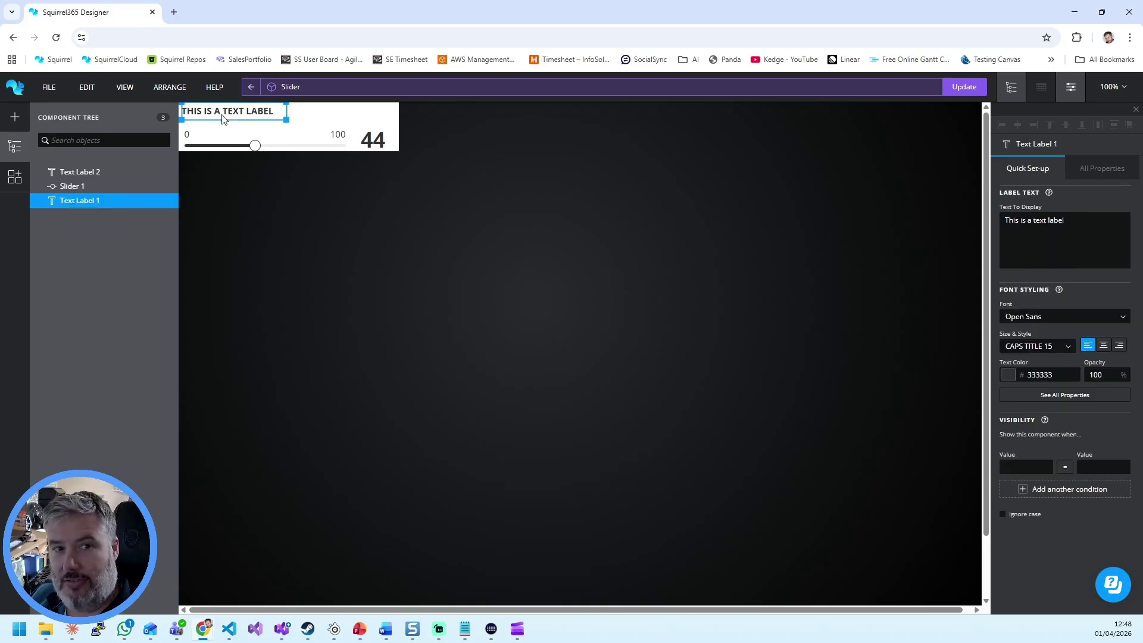
click(1125, 212)
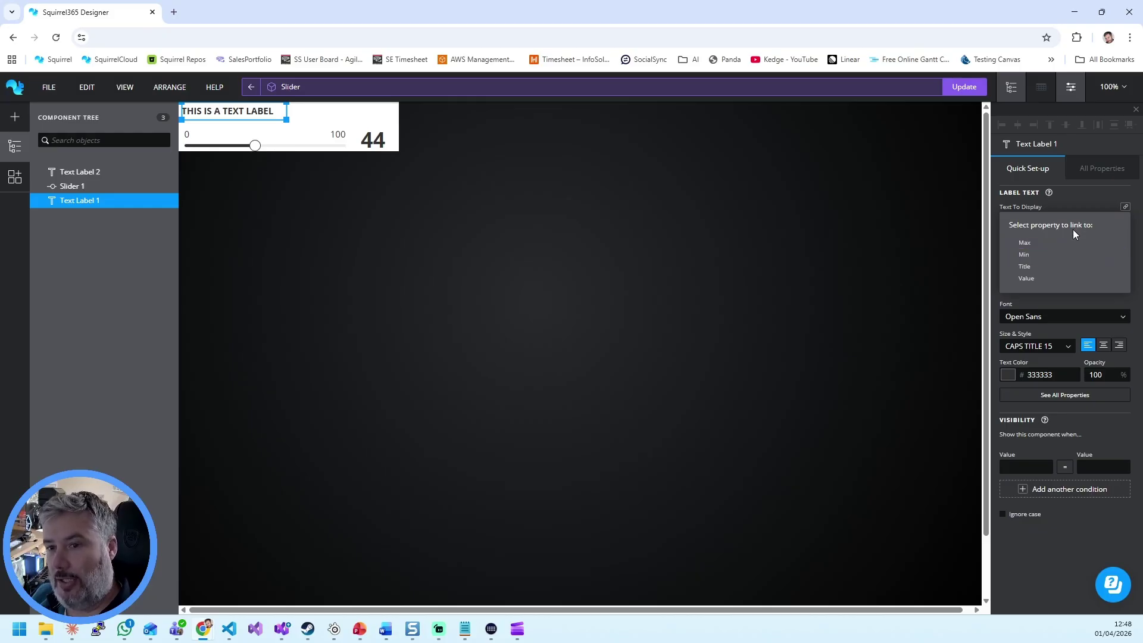
click(1042, 268)
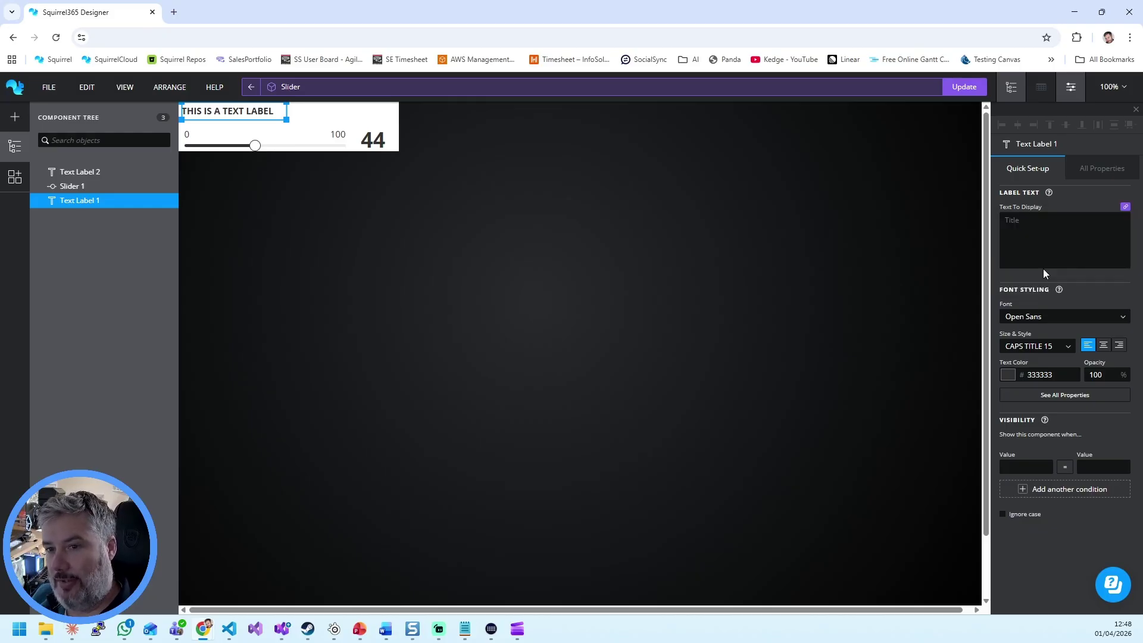
Link both the value of Slider 1 and the display text of Text Label 2 to the Value property
click(290, 144)
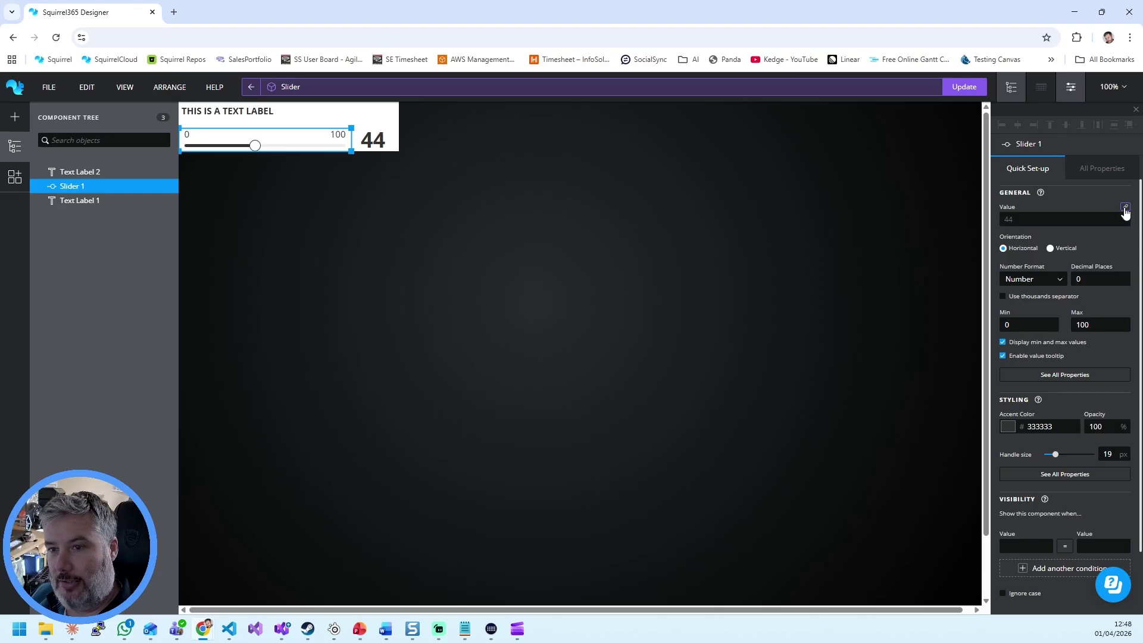
click(1125, 209)
click(1016, 275)
click(367, 143)
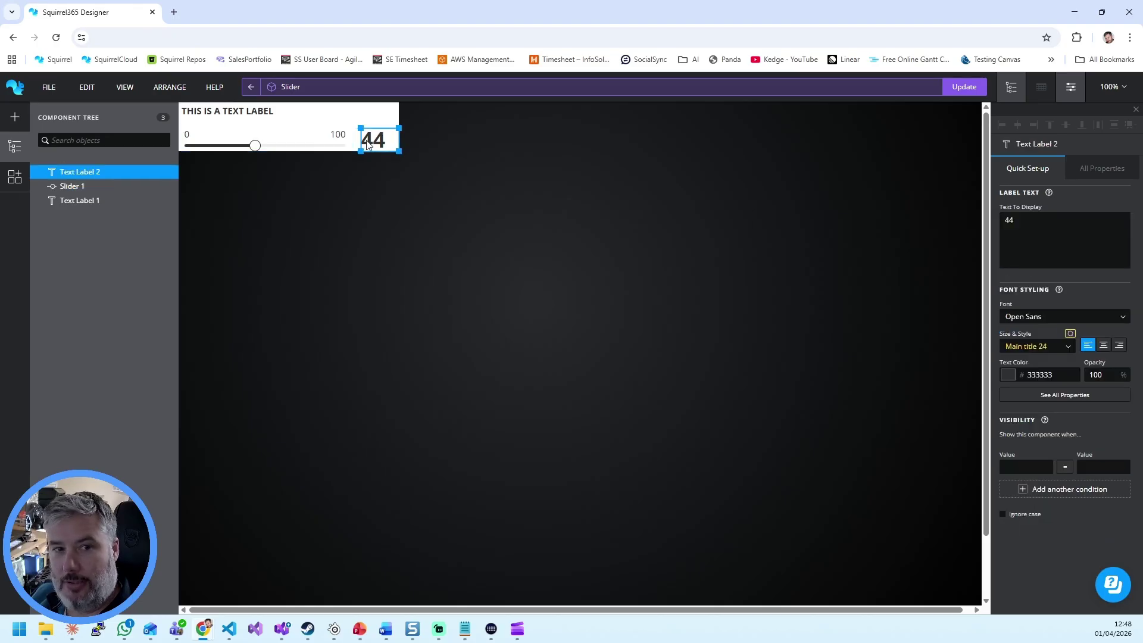
click(1123, 209)
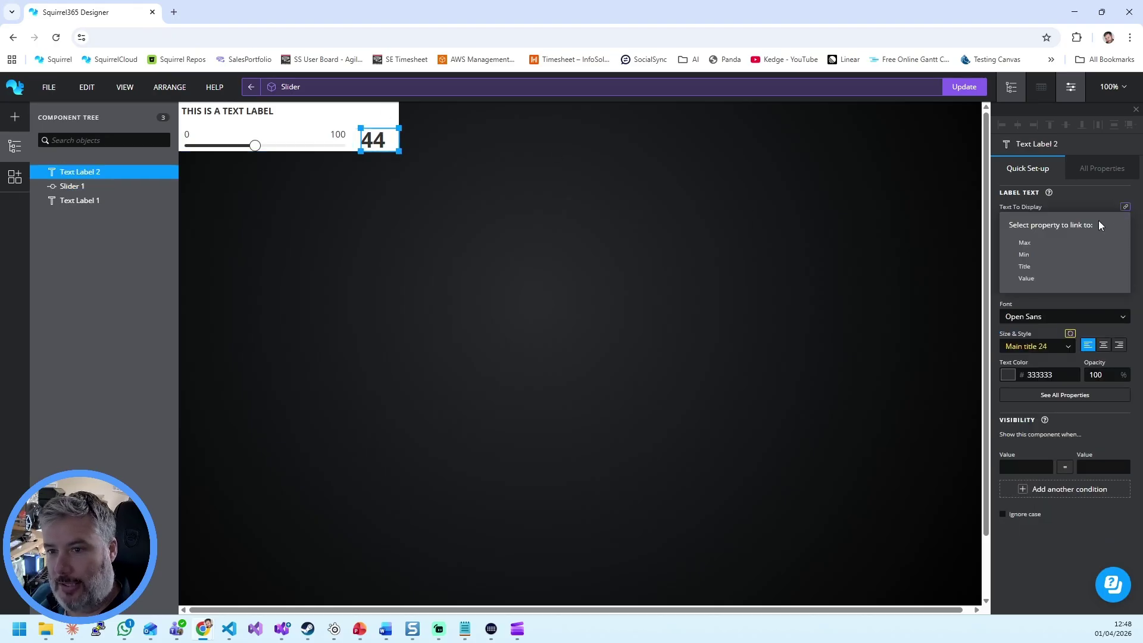
click(1039, 278)
Link the minimum of Slider 1 to the Min property
click(240, 134)
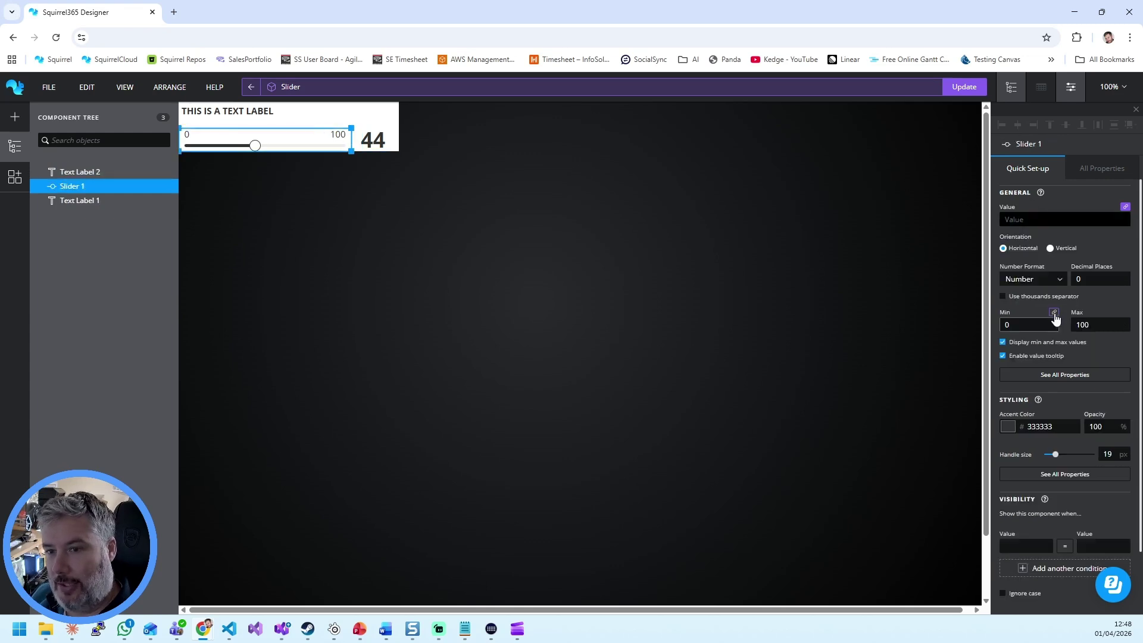
click(1053, 312)
click(1048, 364)
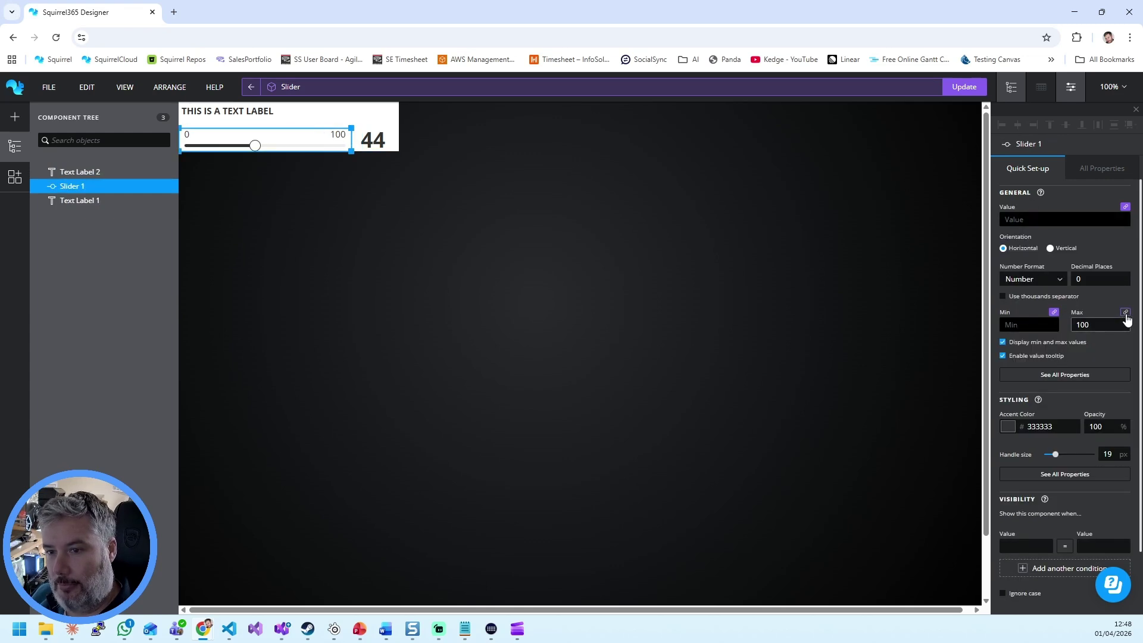
Link the maximum of Slider 1 to the Max property, update the custom component, and select it on the main canvas
click(1125, 312)
click(1037, 349)
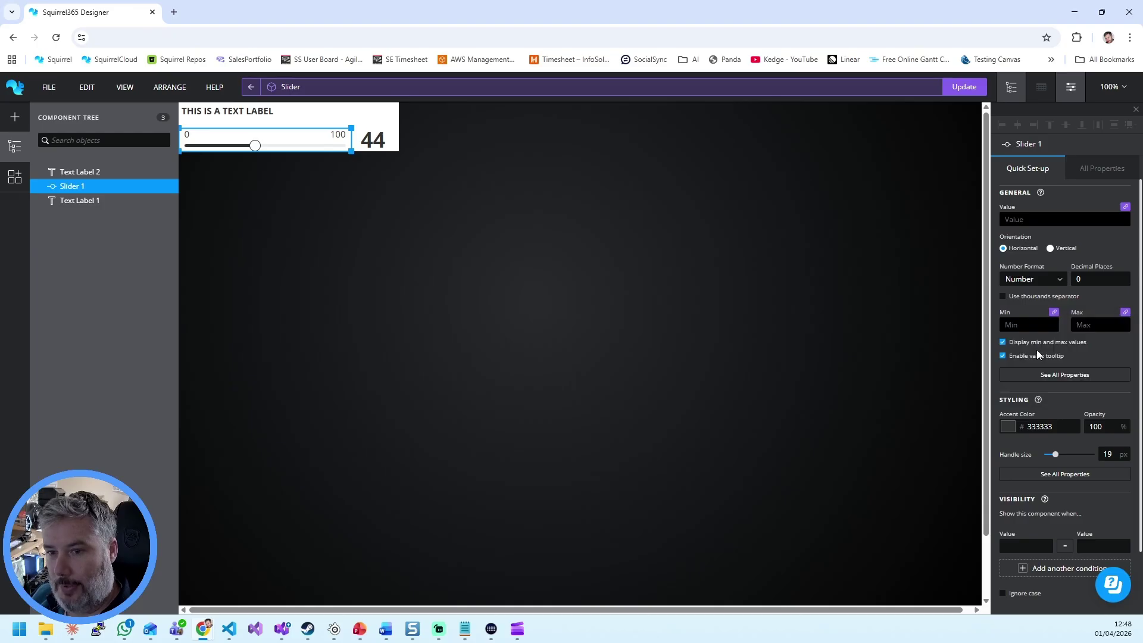
click(964, 87)
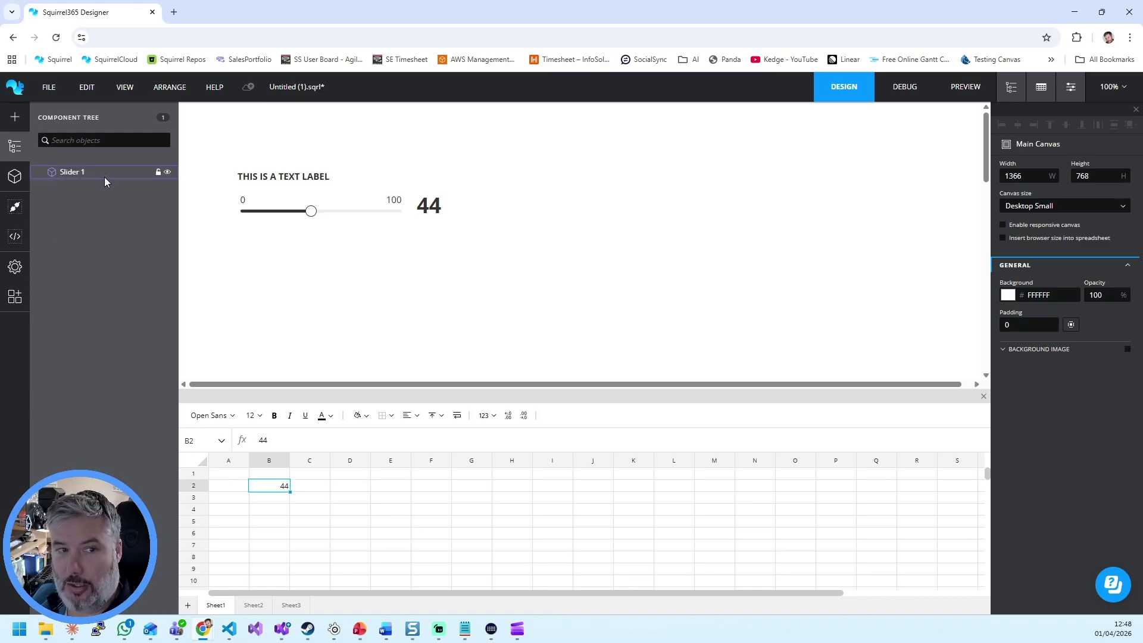
click(306, 202)
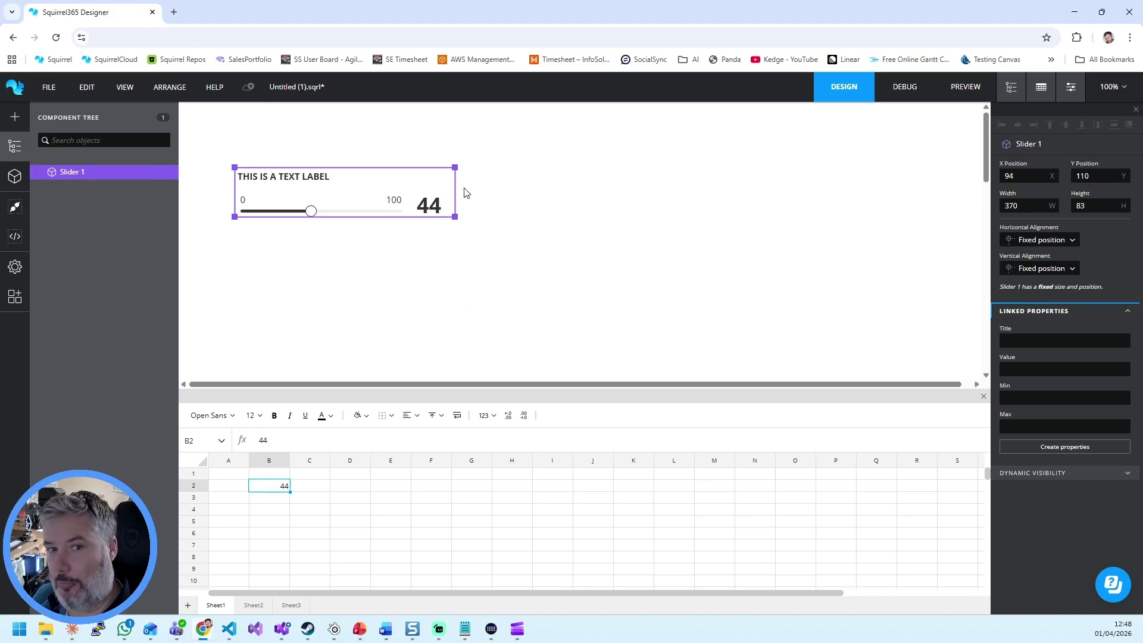
Place a standard Slider beside the custom component, and delete it again
click(14, 117)
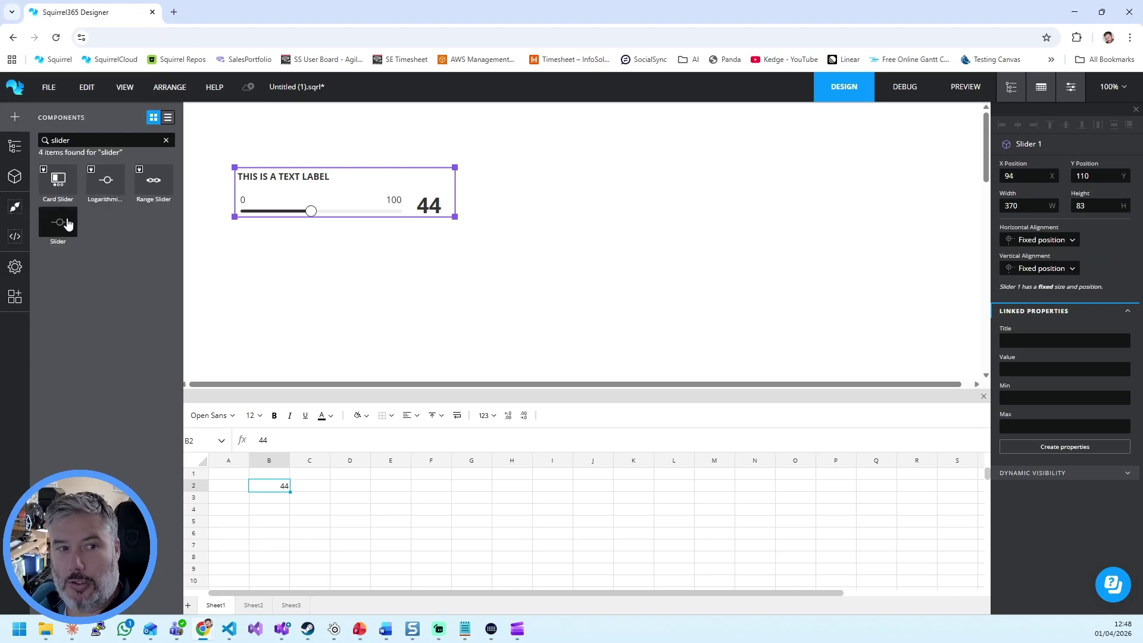
drag(63, 223, 545, 187)
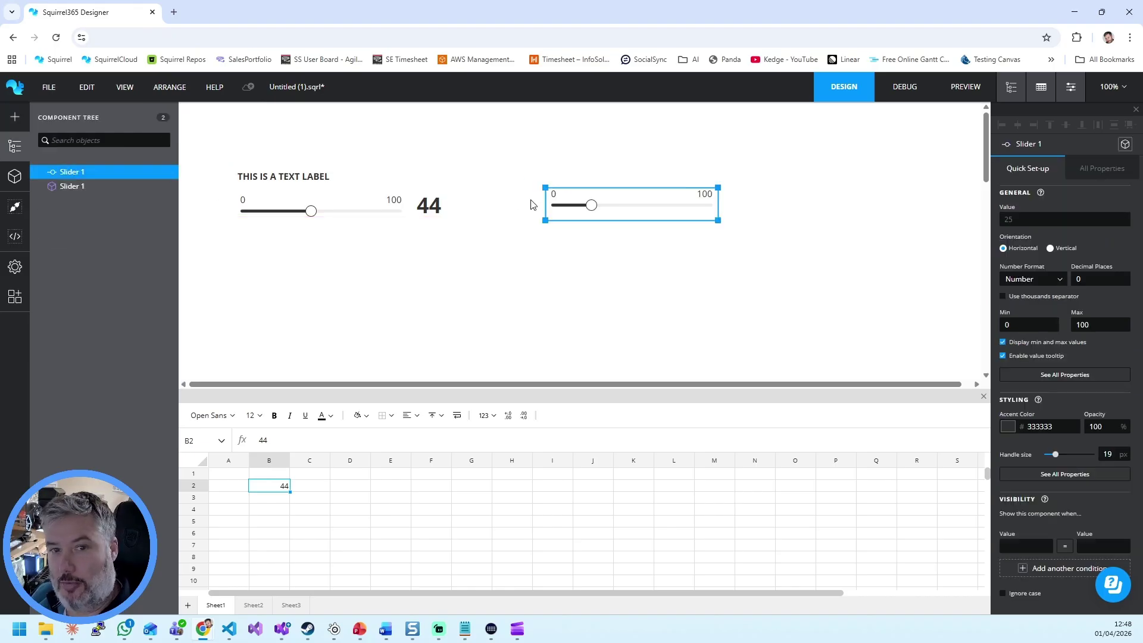
key(Delete)
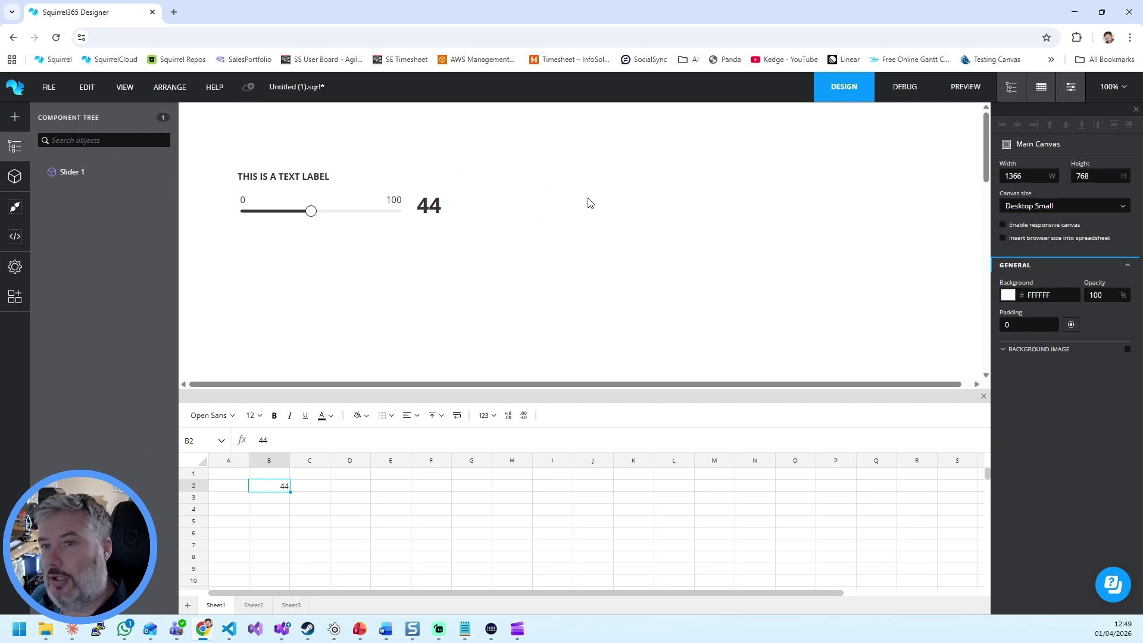
Enter the row labels Title, Value, Min and Max in cells B4 to B7 of Sheet1
click(395, 206)
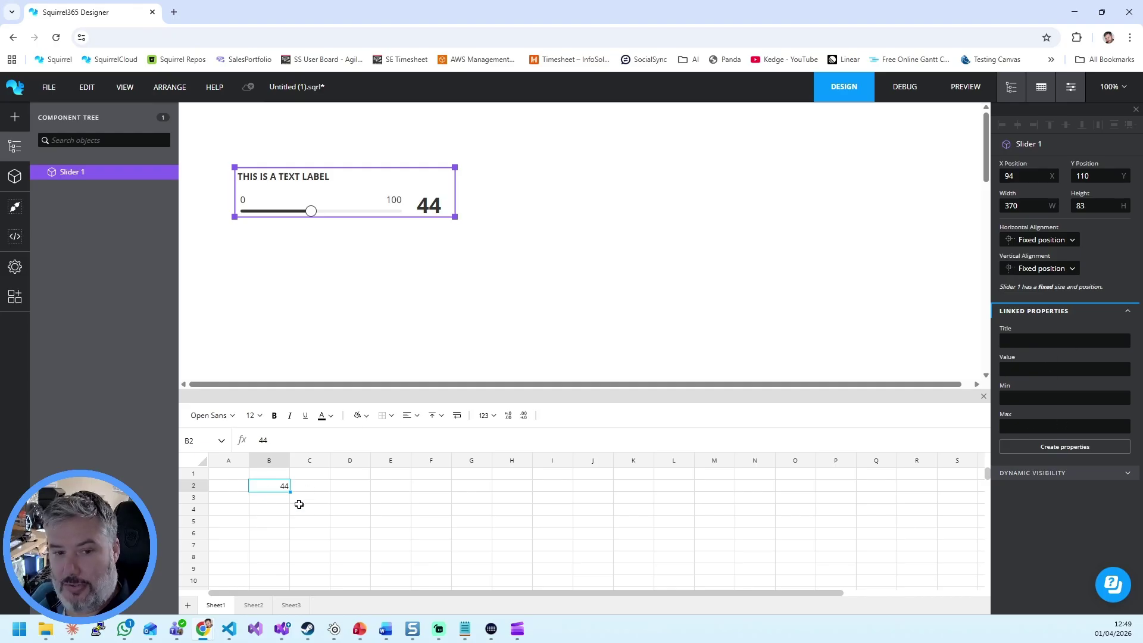
click(280, 508)
text(Titl)
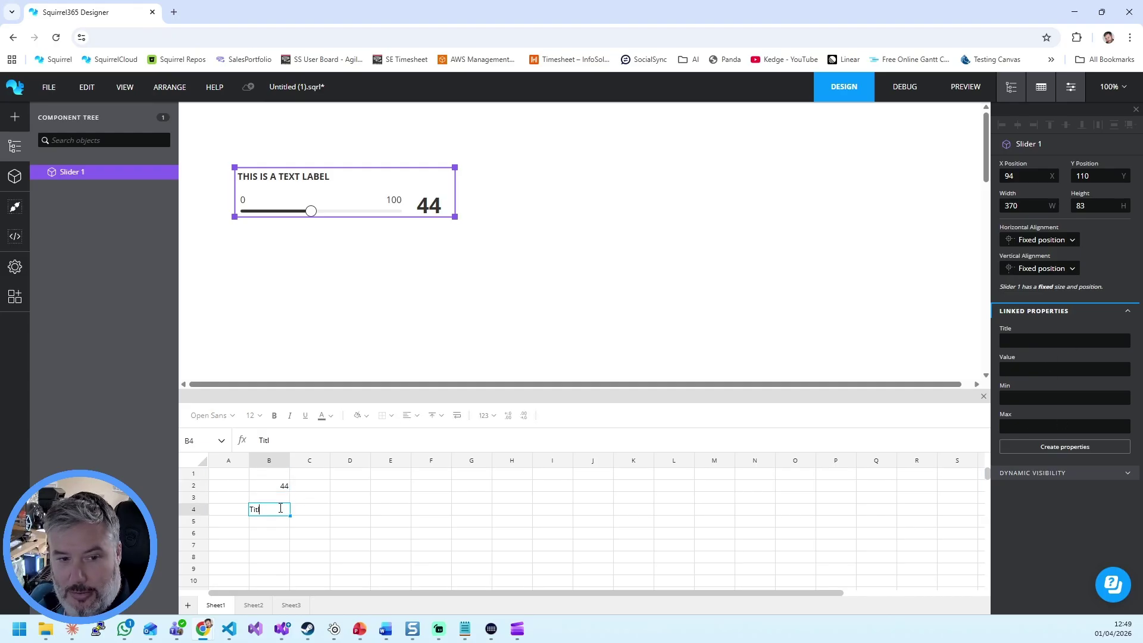
text(e)
key(Return)
text(Value)
key(Return)
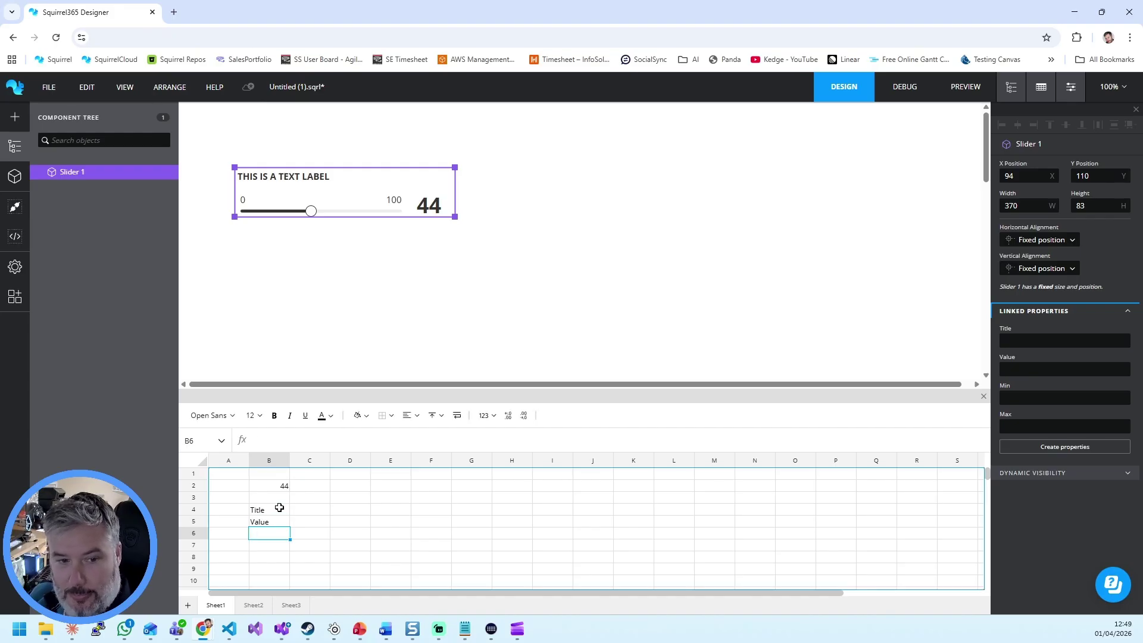
text(Min)
key(Return)
text(Max)
key(Tab)
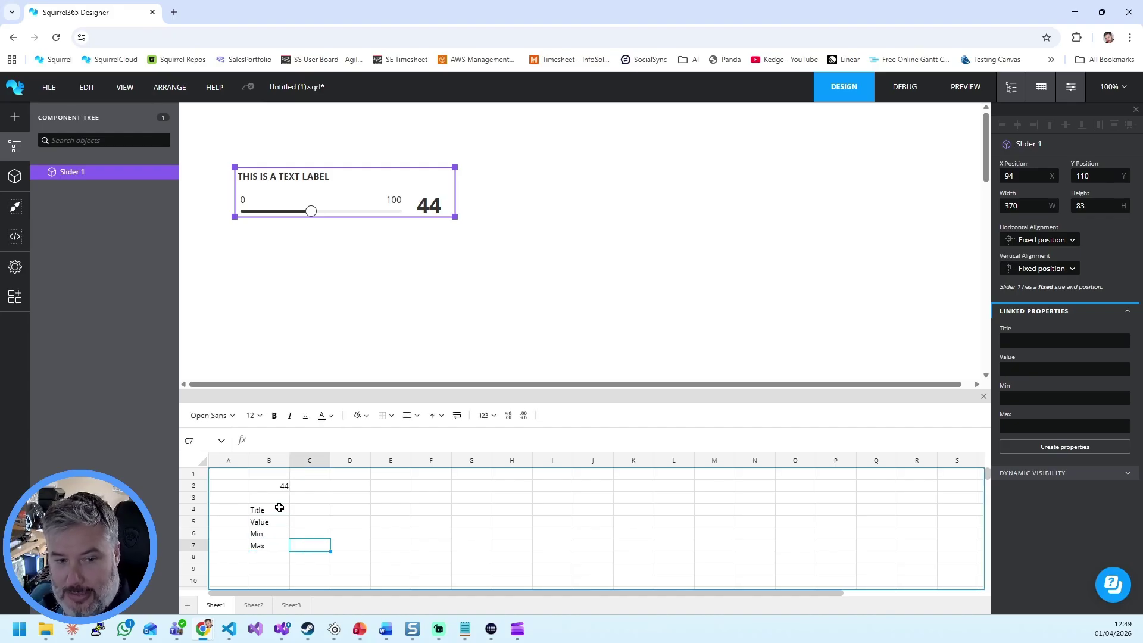
Fill cells C4 to C7 with the Slider's data: Sales, 123, 0 and 1000
key(Up)
key(Up)
key(Up)
text(Ss)
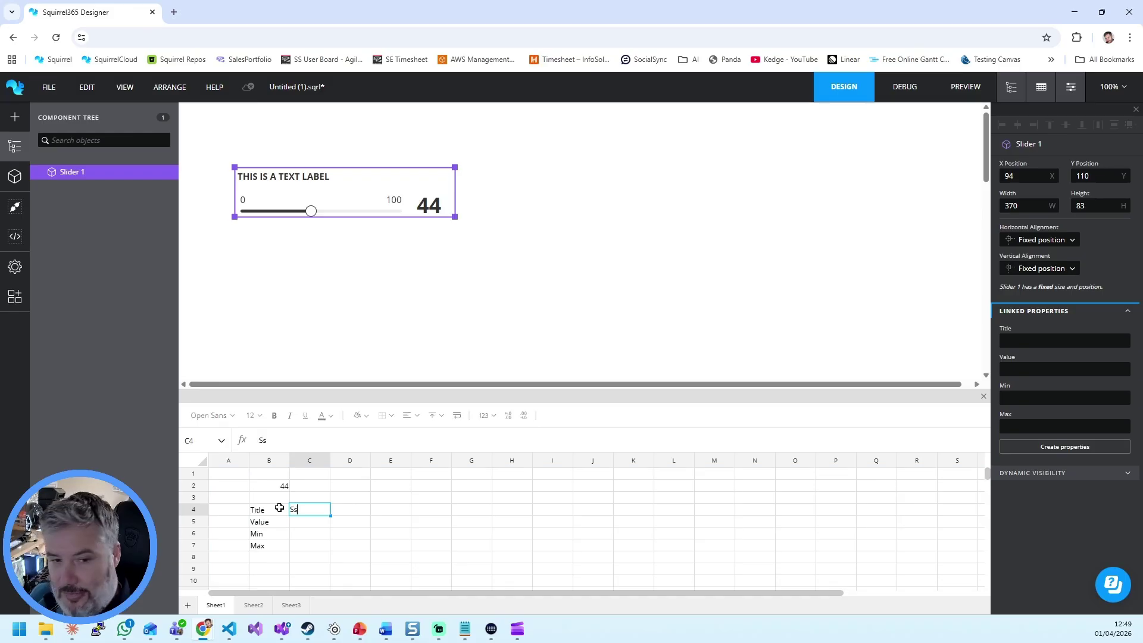
text(les)
key(Return)
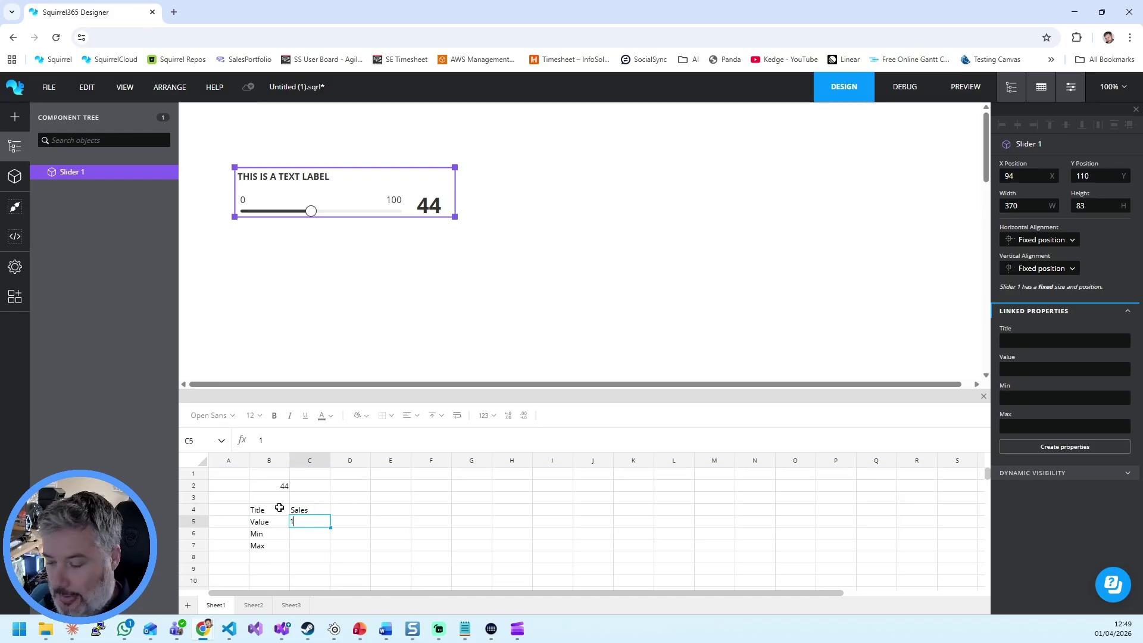
text(123)
key(Return)
text(0)
key(Return)
text(1)
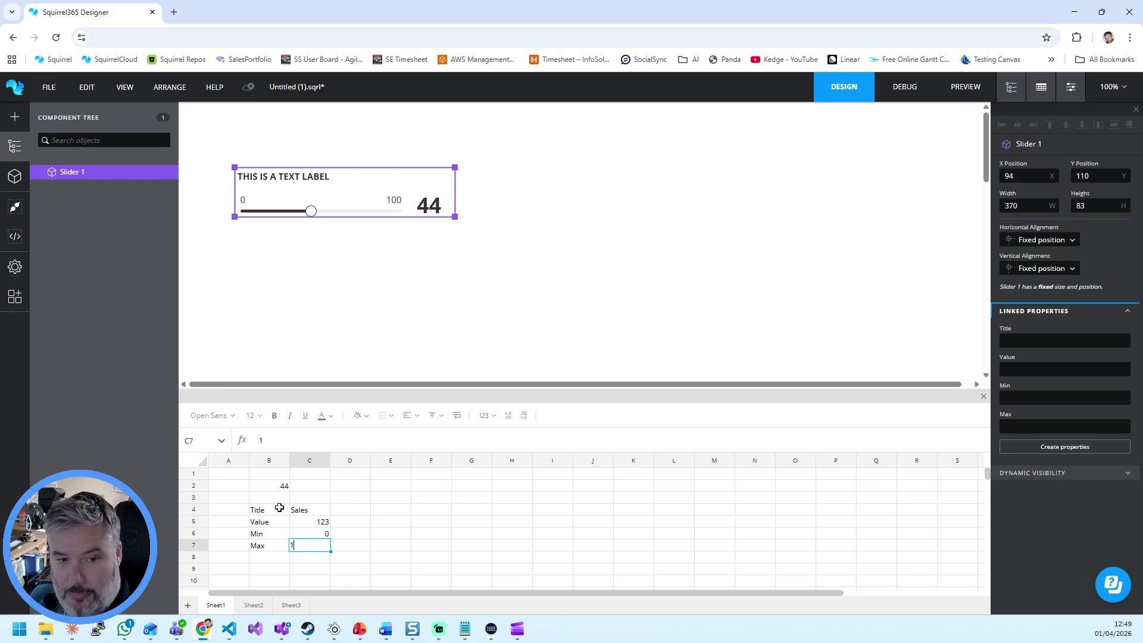
text(000)
key(Return)
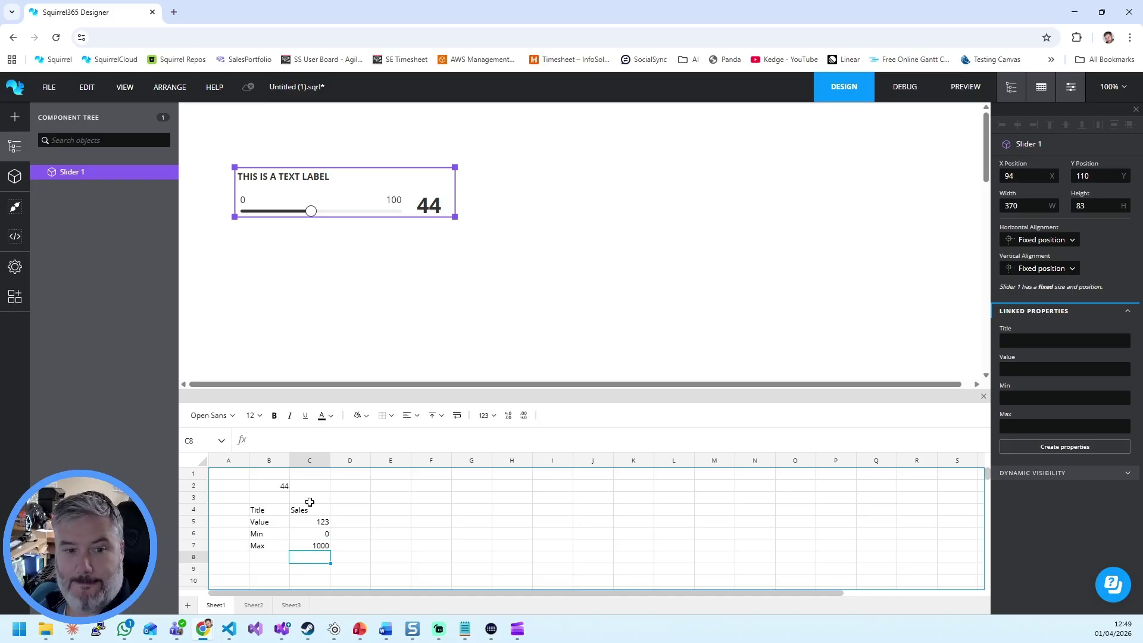
Bind the custom Slider's Title property to cell C4 and its Value property to cell C5 of Sheet1
click(1123, 337)
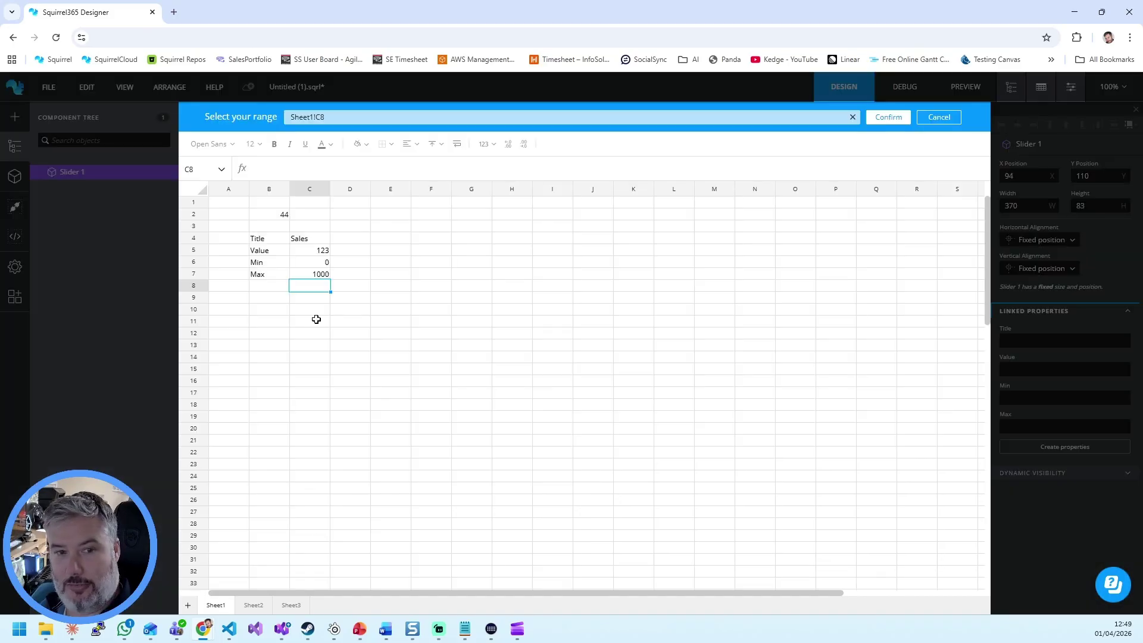
click(318, 237)
click(888, 116)
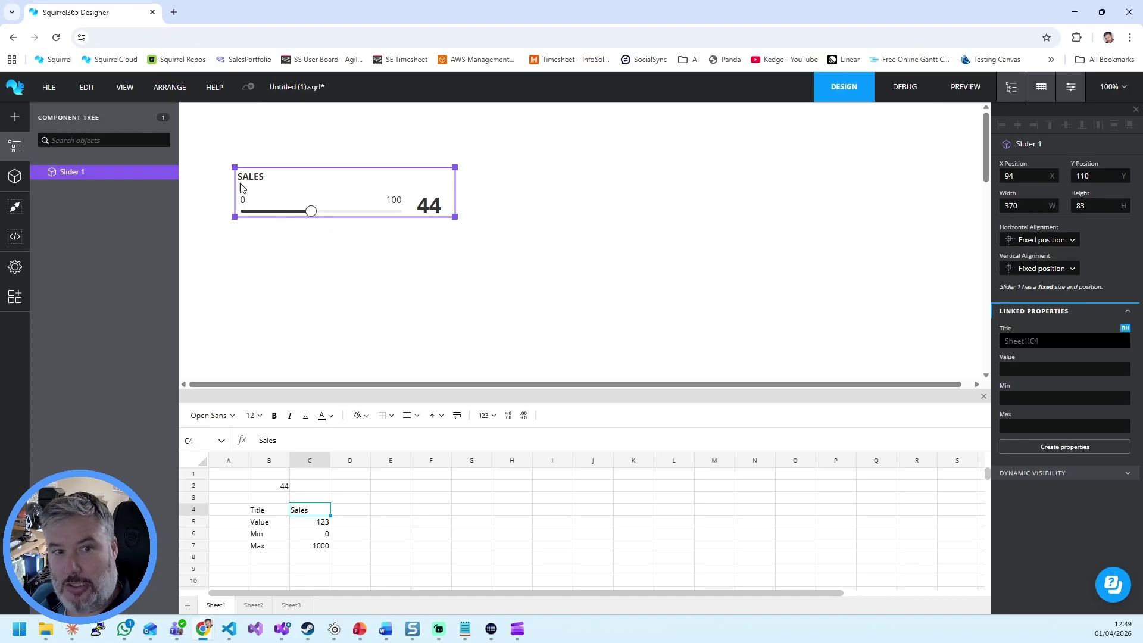
click(1125, 358)
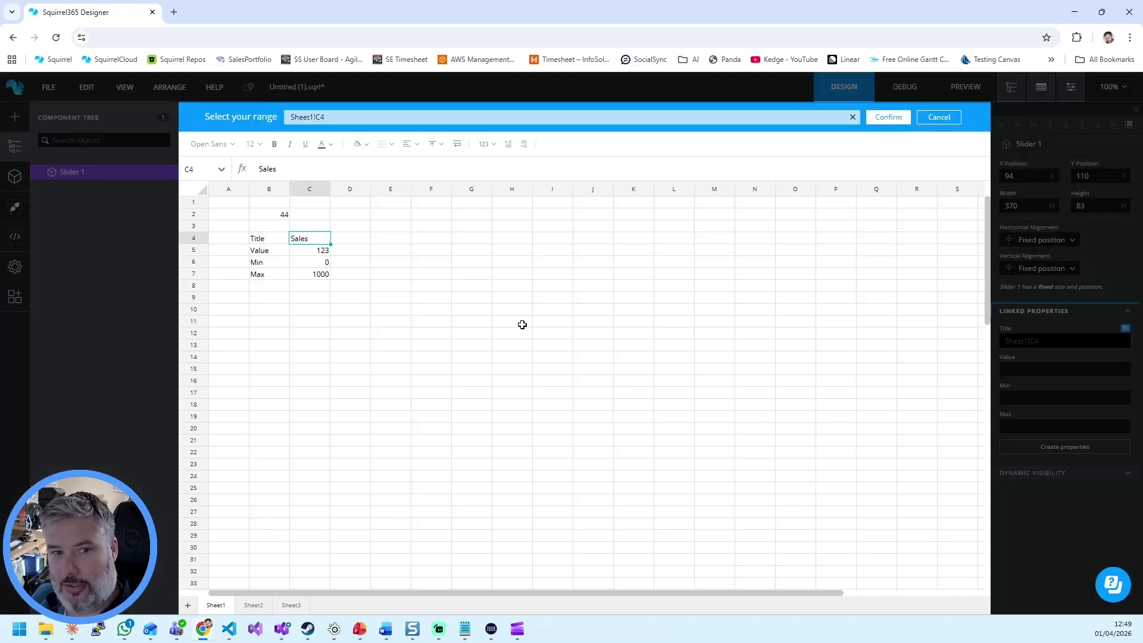
click(310, 250)
click(893, 118)
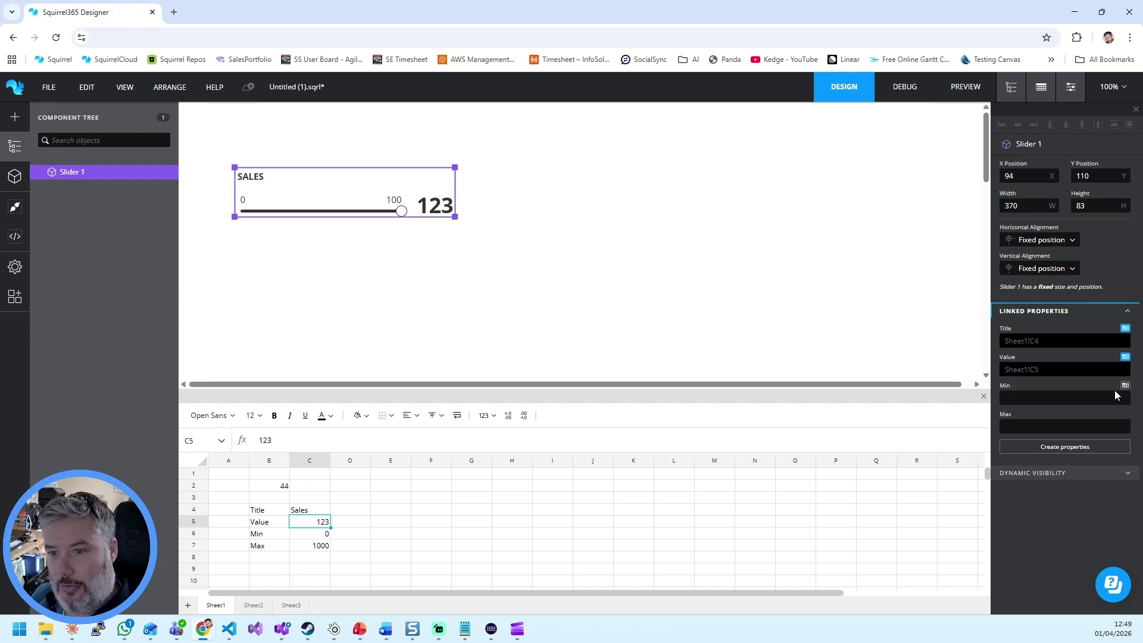
Bind the custom Slider's Min property to cell C6 and its Max property to cell C7 of Sheet1
click(1124, 387)
click(311, 260)
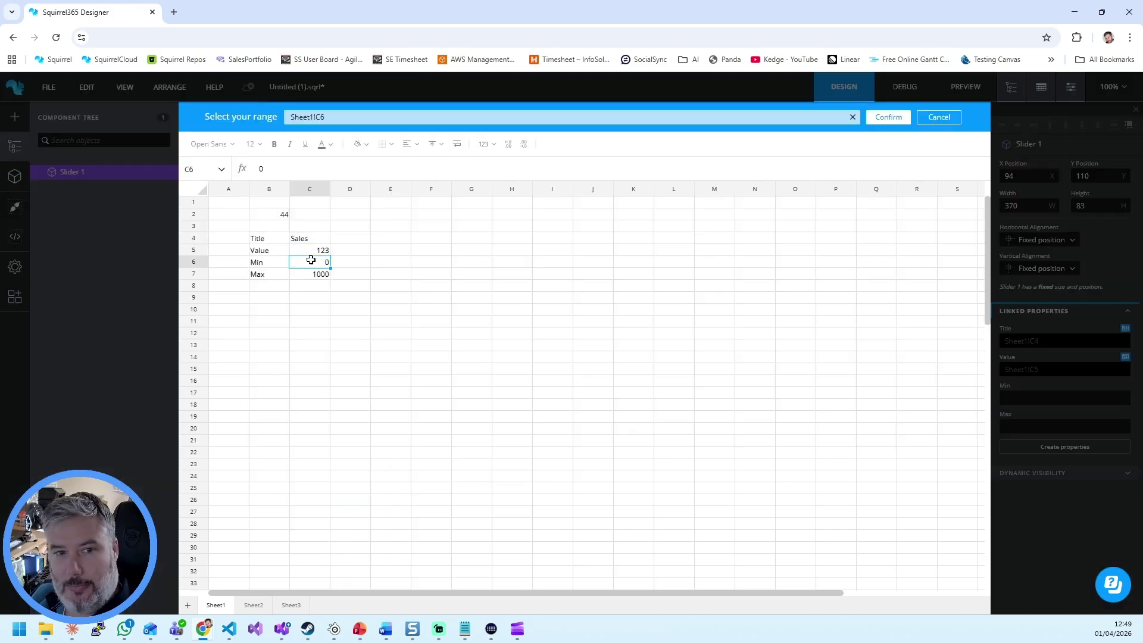
click(882, 119)
click(1124, 416)
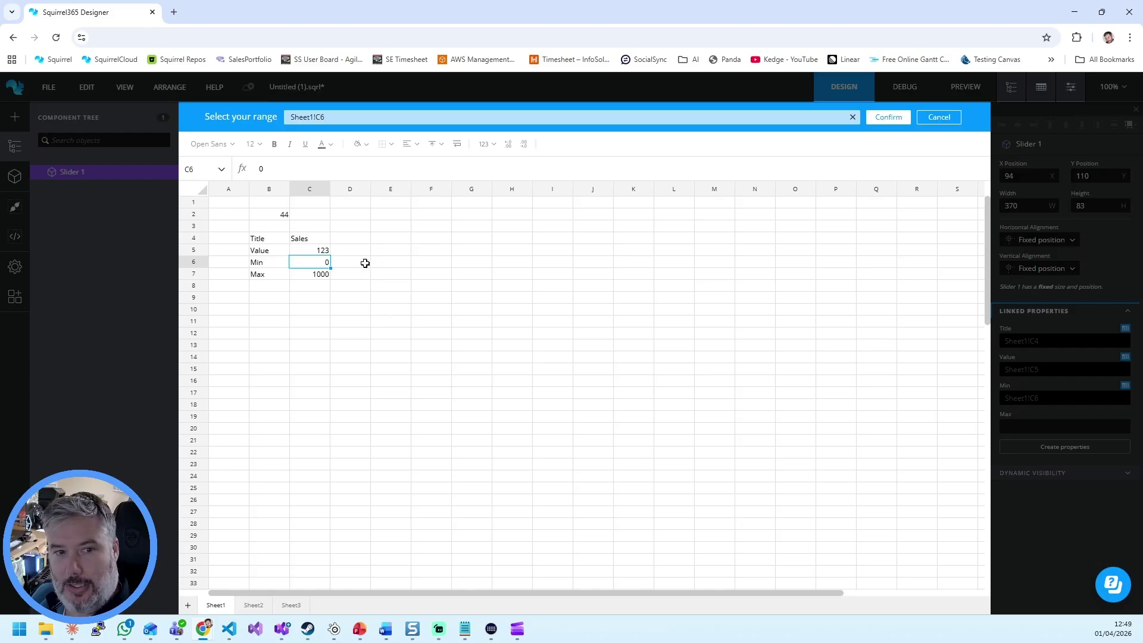
click(311, 274)
click(888, 117)
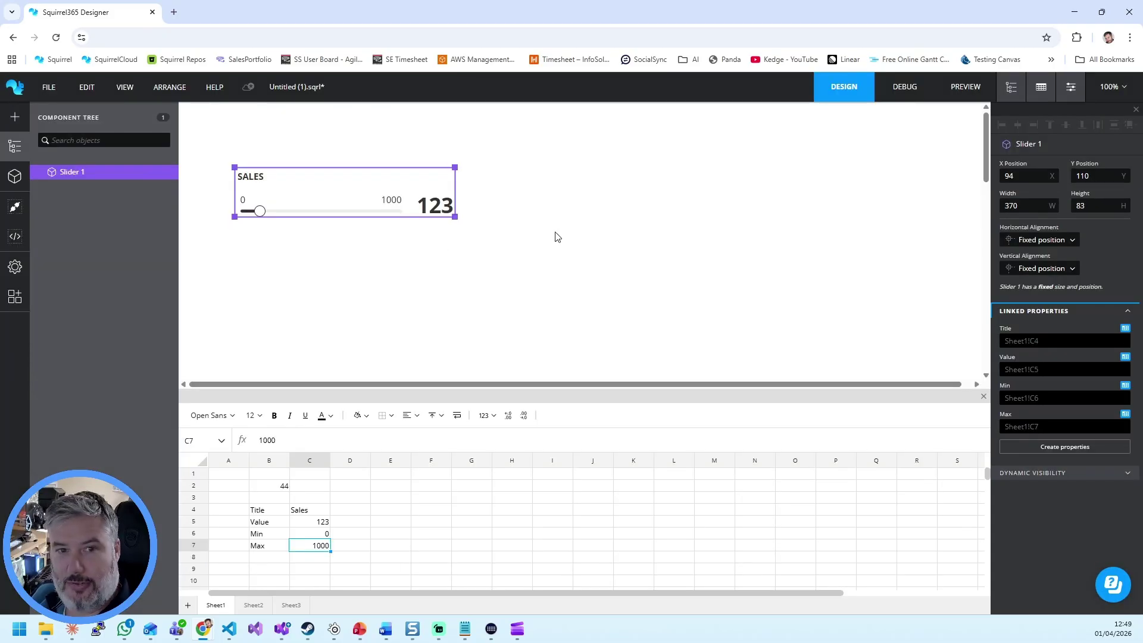
Save the project to All files under the name "Custom COmponent test"
key(ctrl+s)
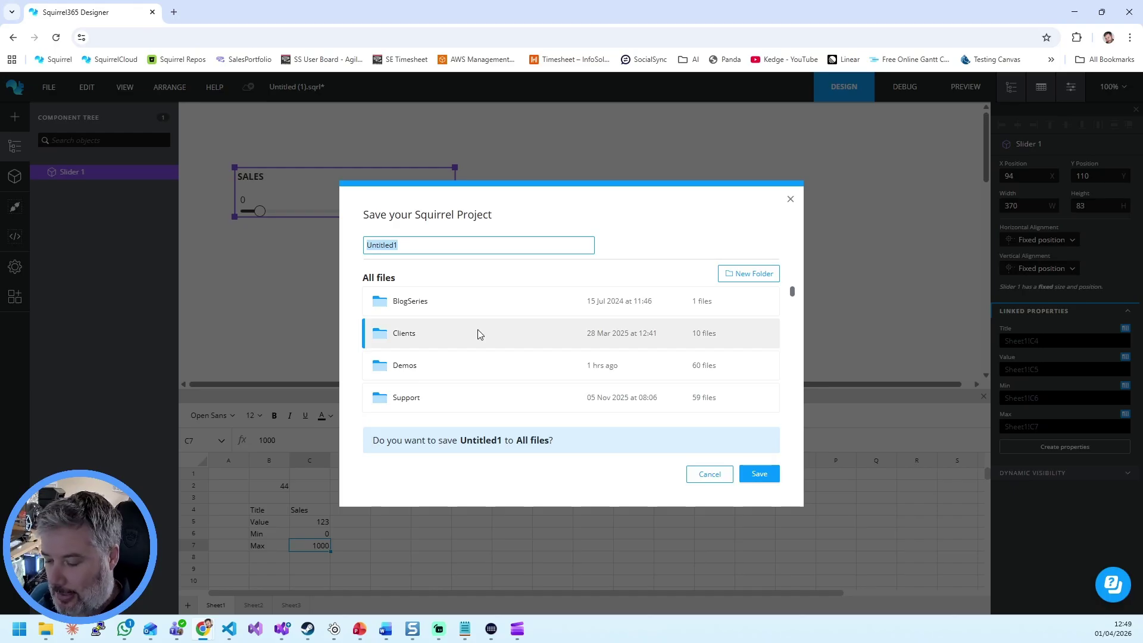
text(Custom COmponent test)
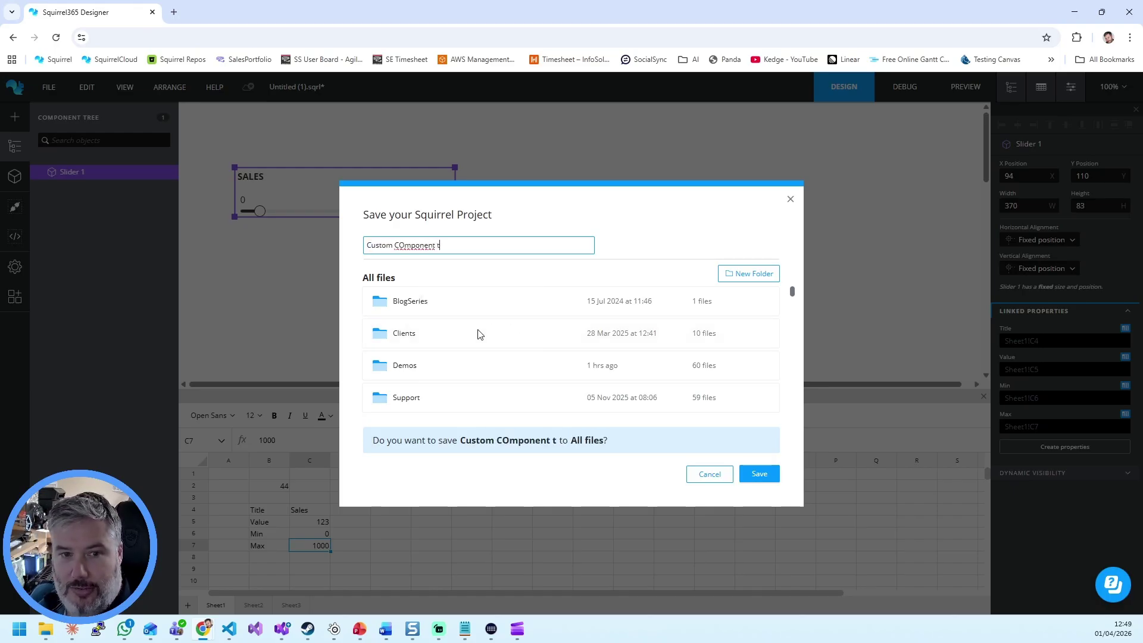
click(759, 474)
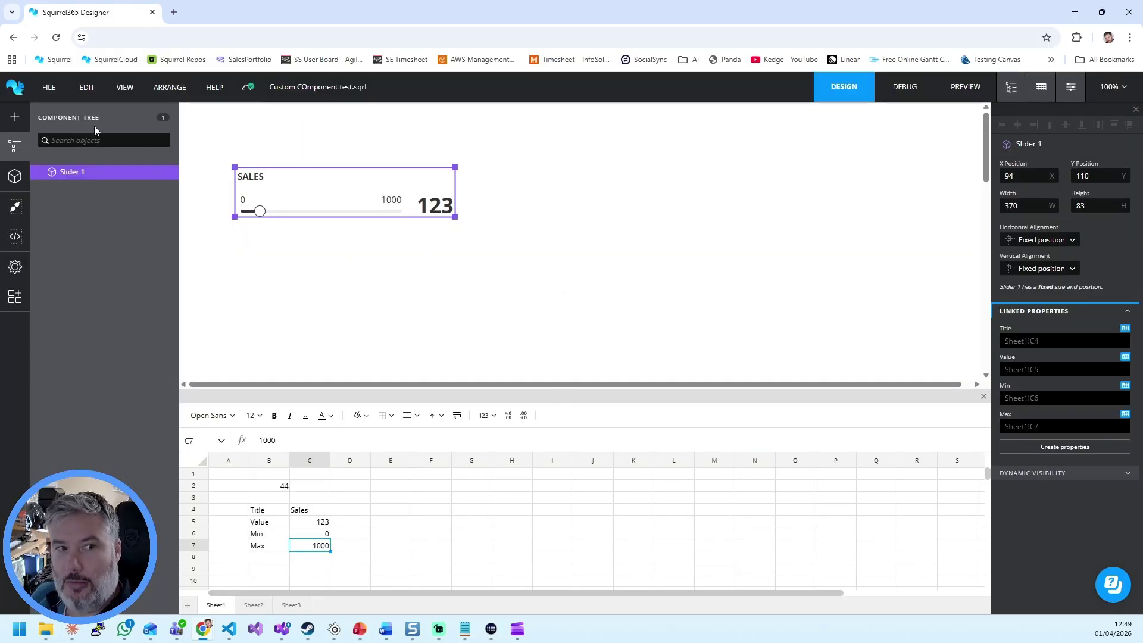
Start a new blank project and place the custom Slider component on its canvas at X 79, Y 73
click(24, 90)
click(196, 214)
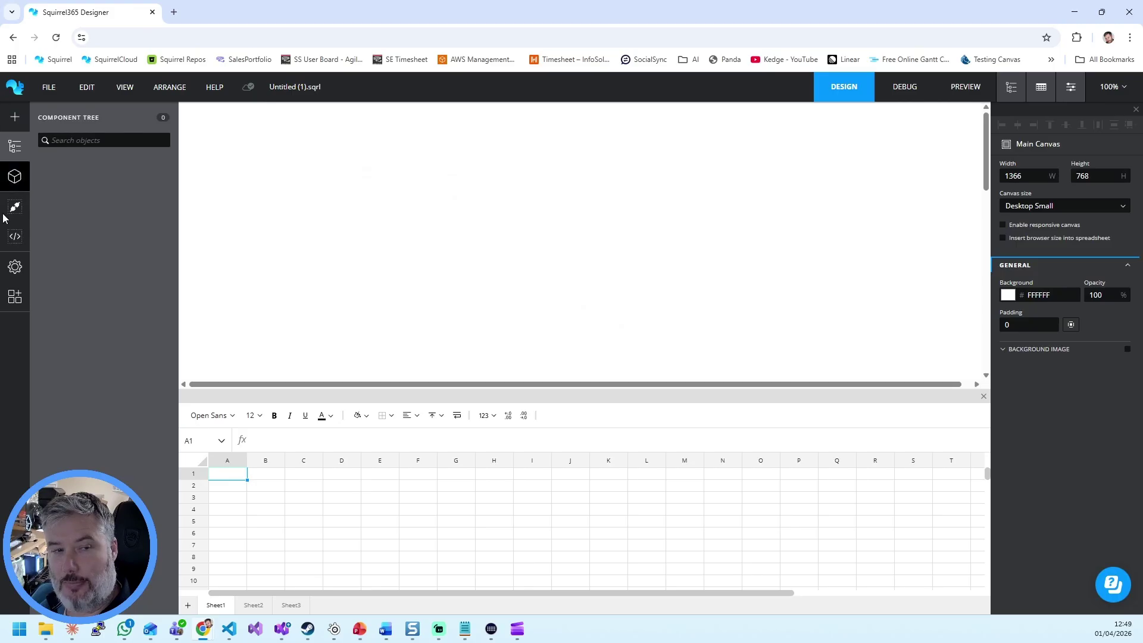
click(14, 185)
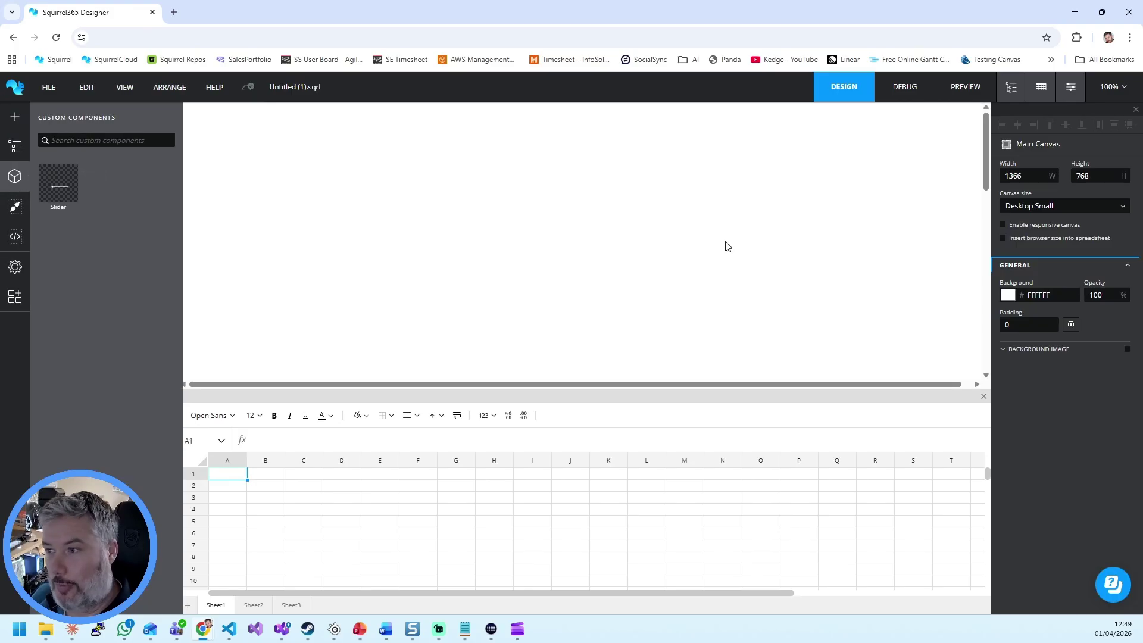
click(63, 187)
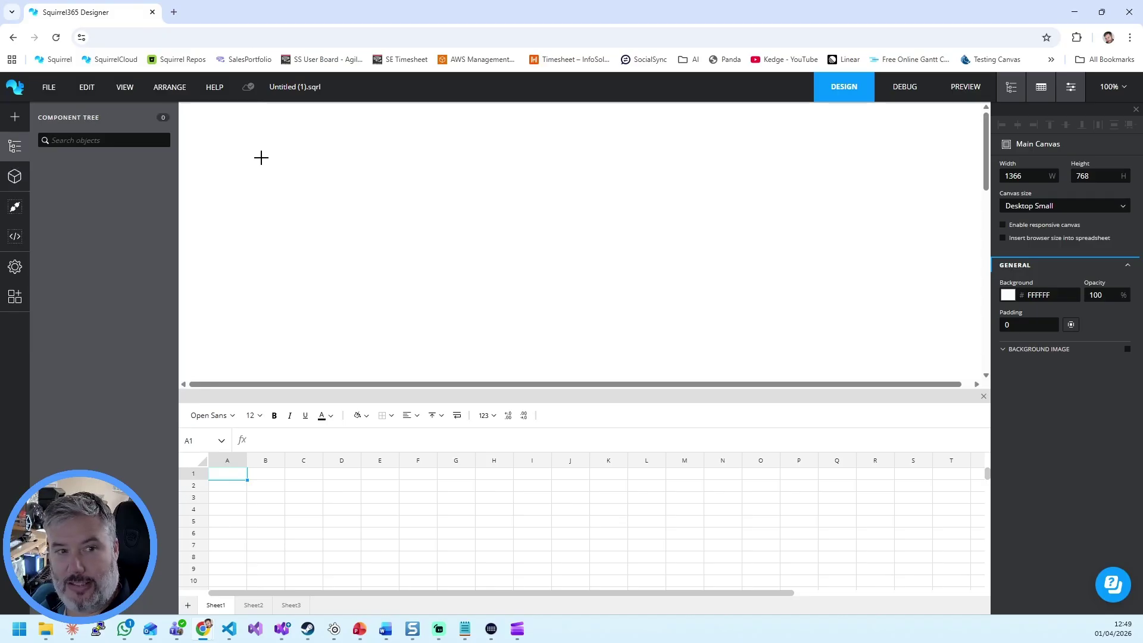
click(226, 147)
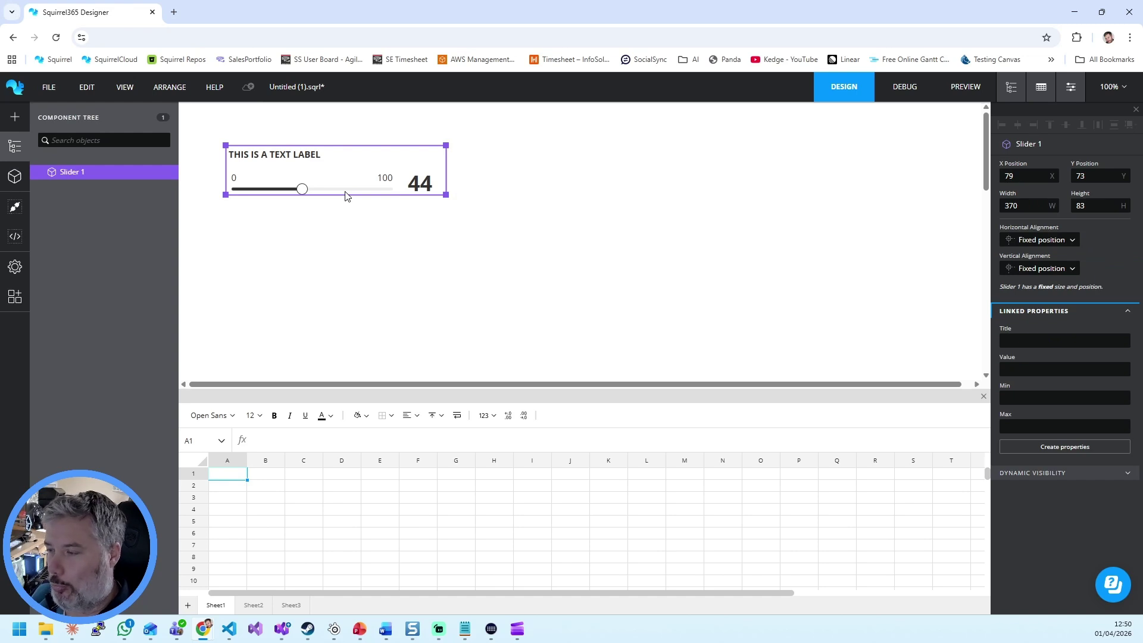
Duplicate the custom Slider, place the copy beside the original at X 504, Y 73, and close the project without saving
key(ctrl+d)
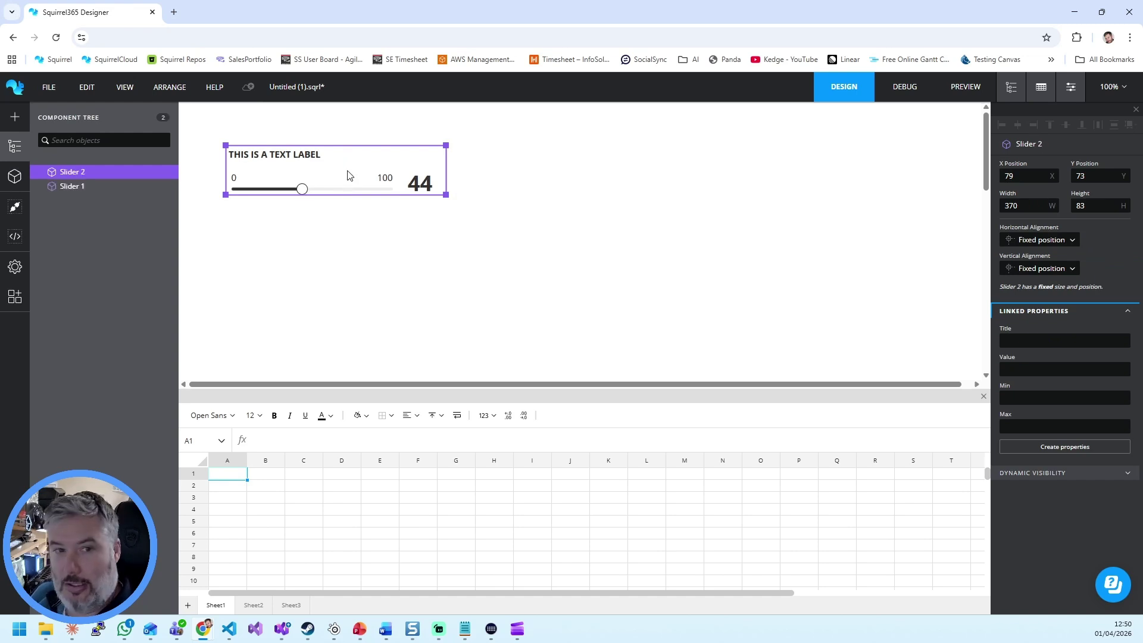
drag(350, 173, 589, 182)
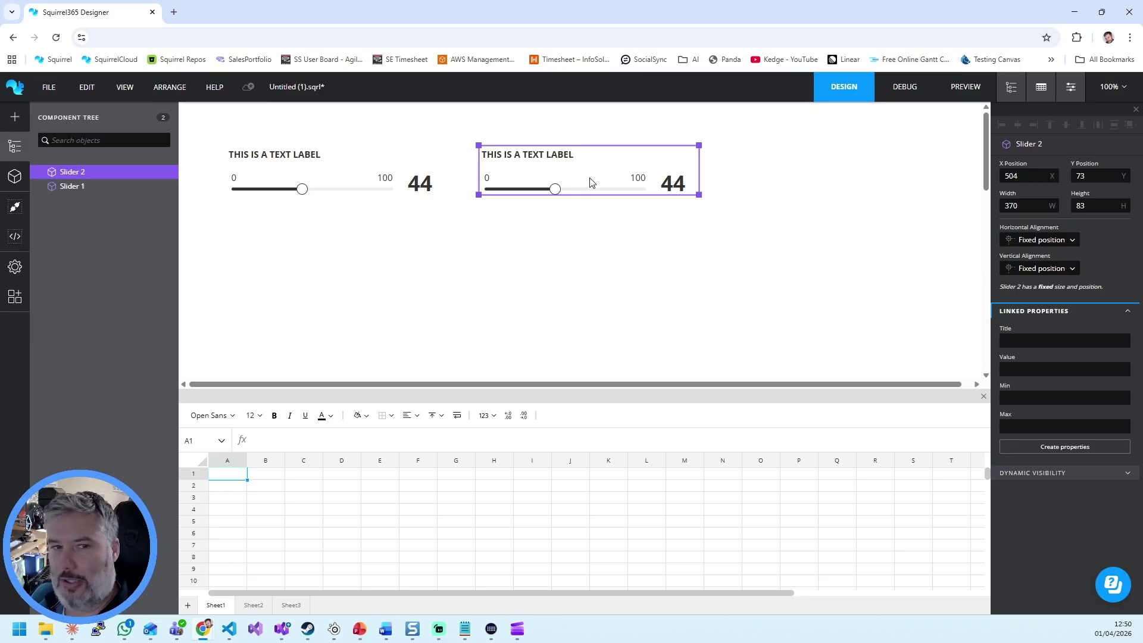
click(13, 89)
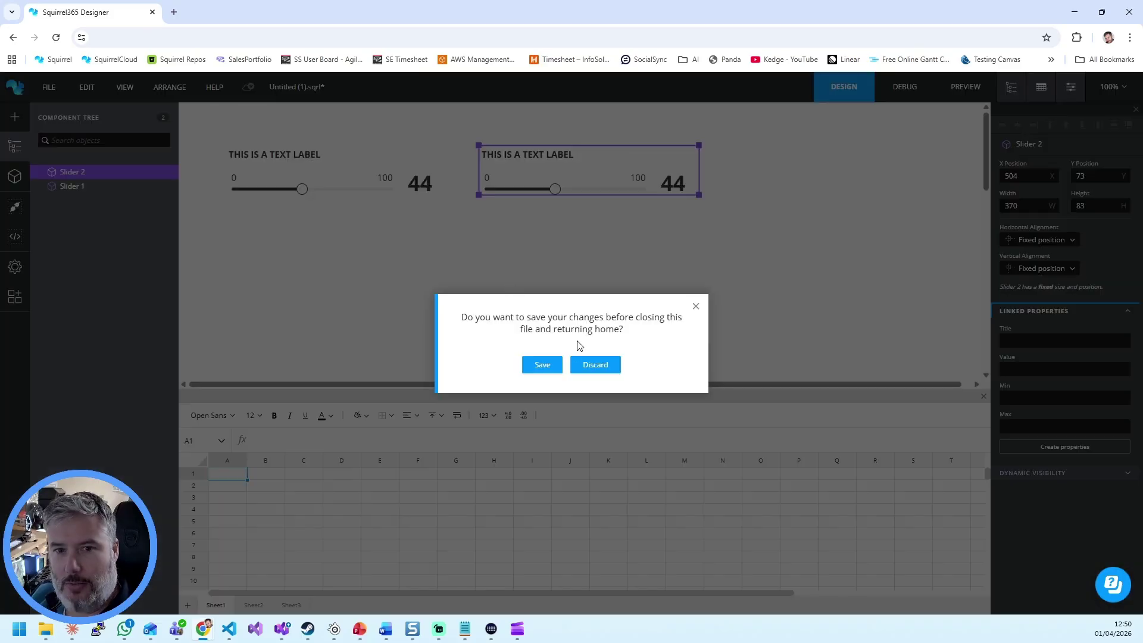
click(593, 364)
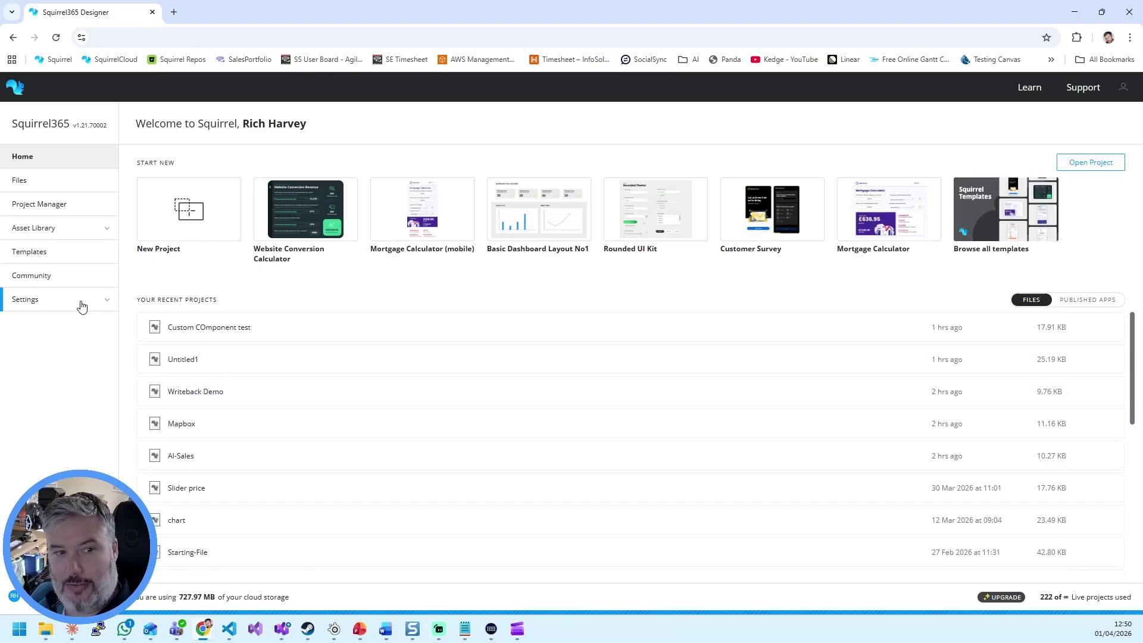
View the custom components in the Asset Library and show the available actions for the Slider component
click(54, 228)
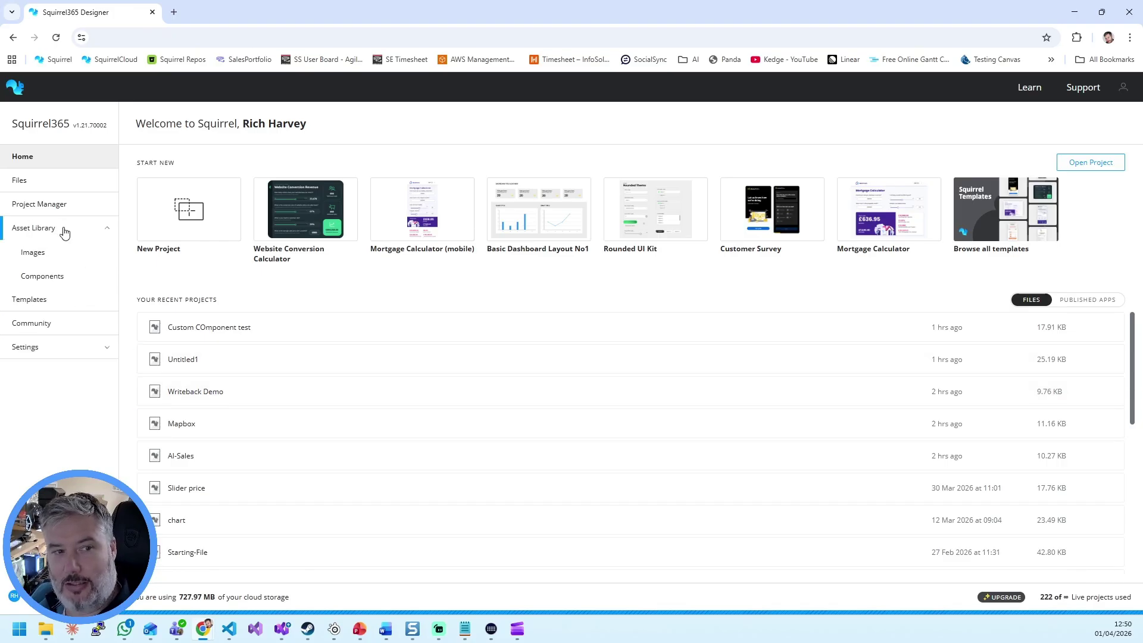
click(51, 284)
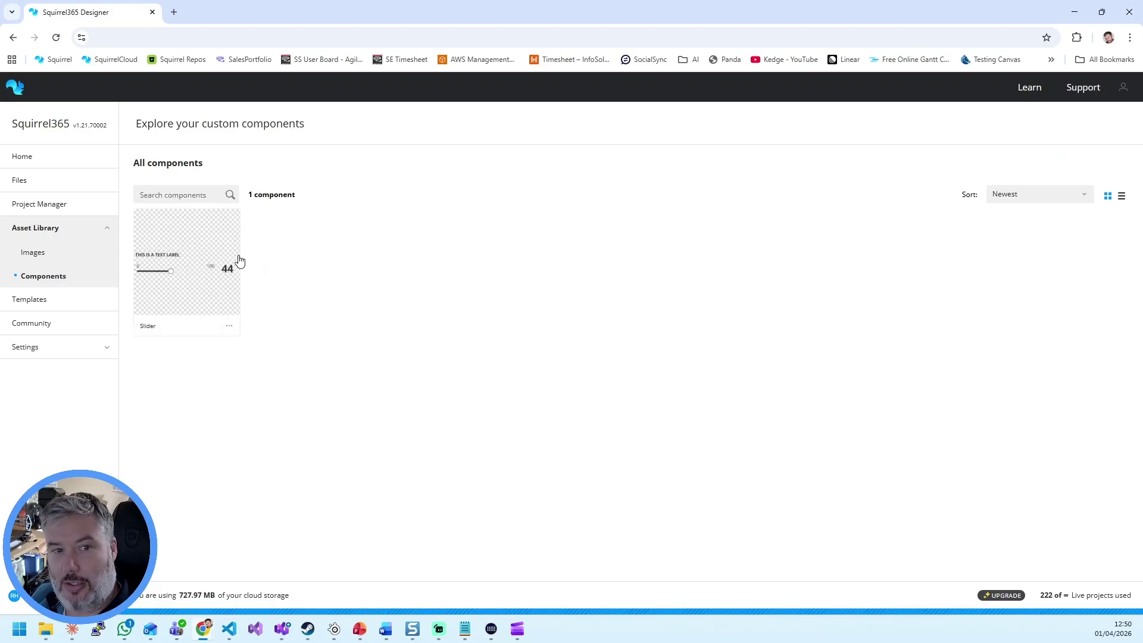
click(232, 331)
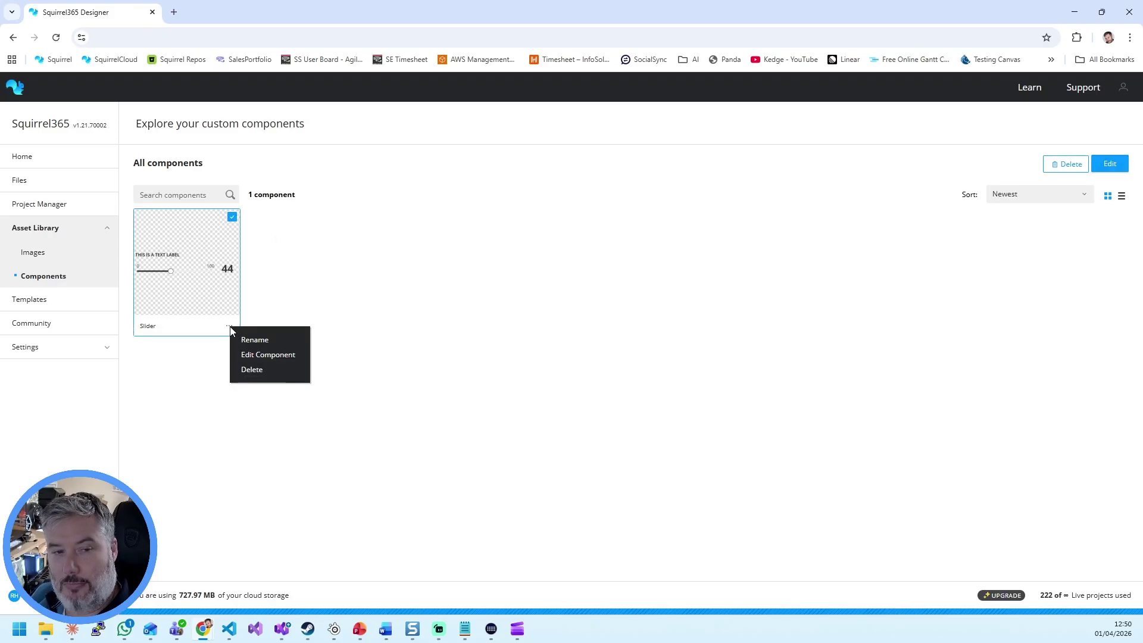
Edit the custom Slider component, set the value label's text colour to red E61616, and update the component
click(288, 355)
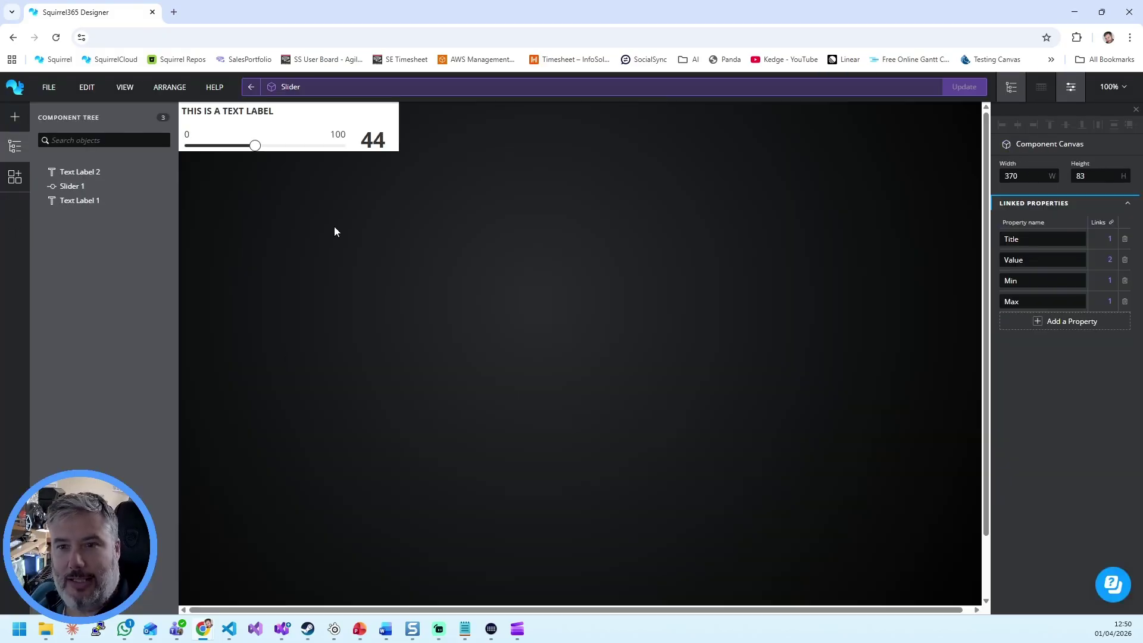
click(383, 143)
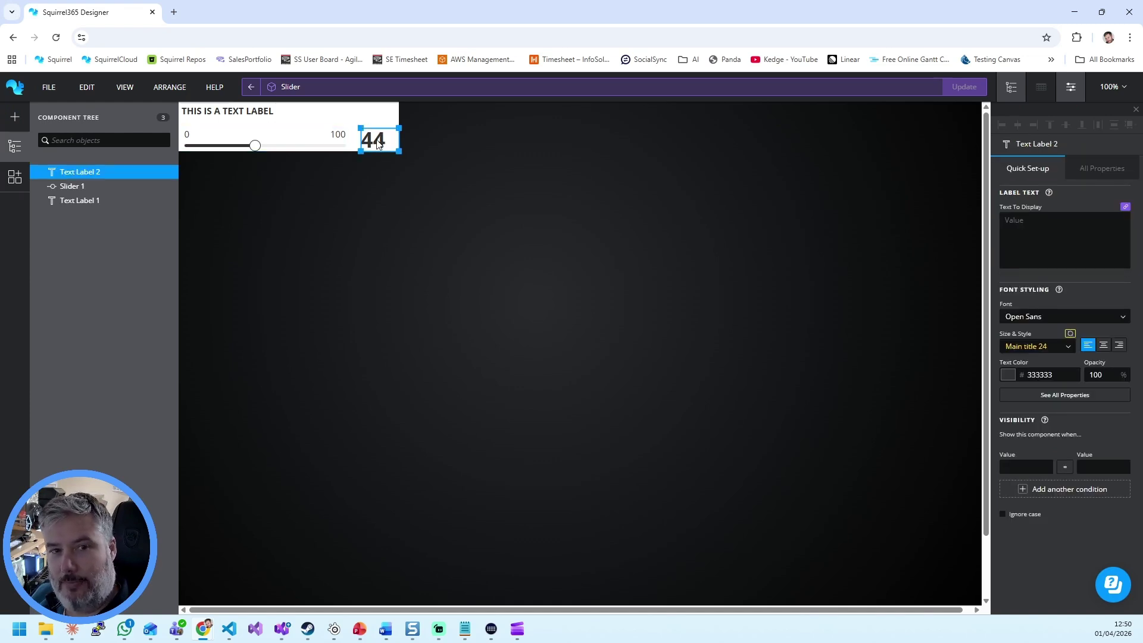
click(1009, 375)
drag(1066, 386, 1105, 276)
click(1124, 284)
click(1010, 375)
click(1106, 253)
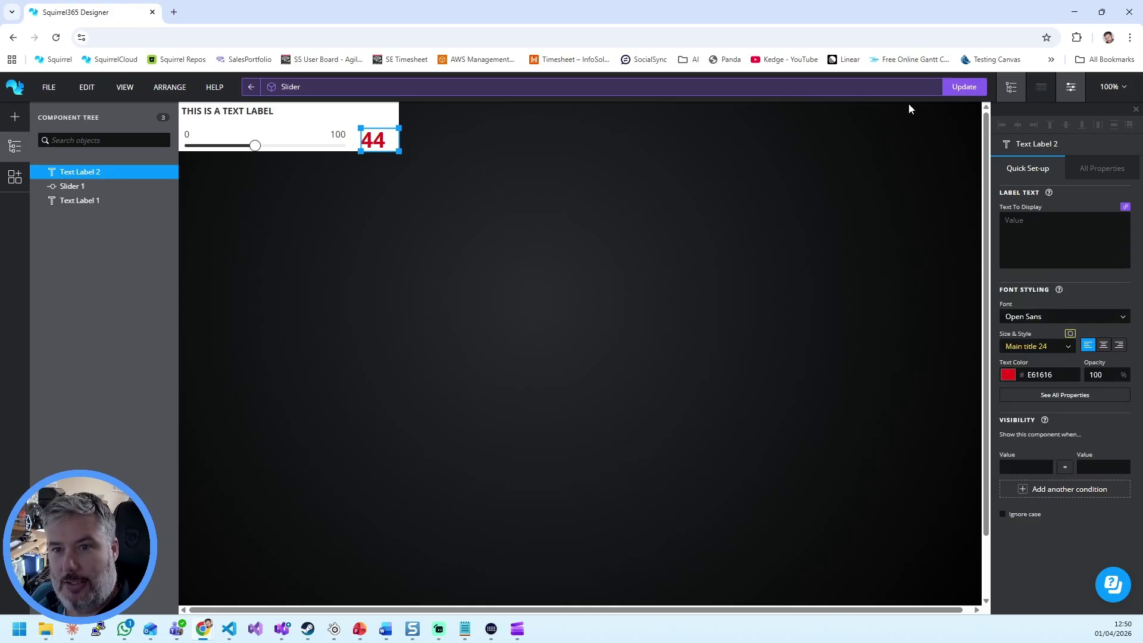
click(950, 91)
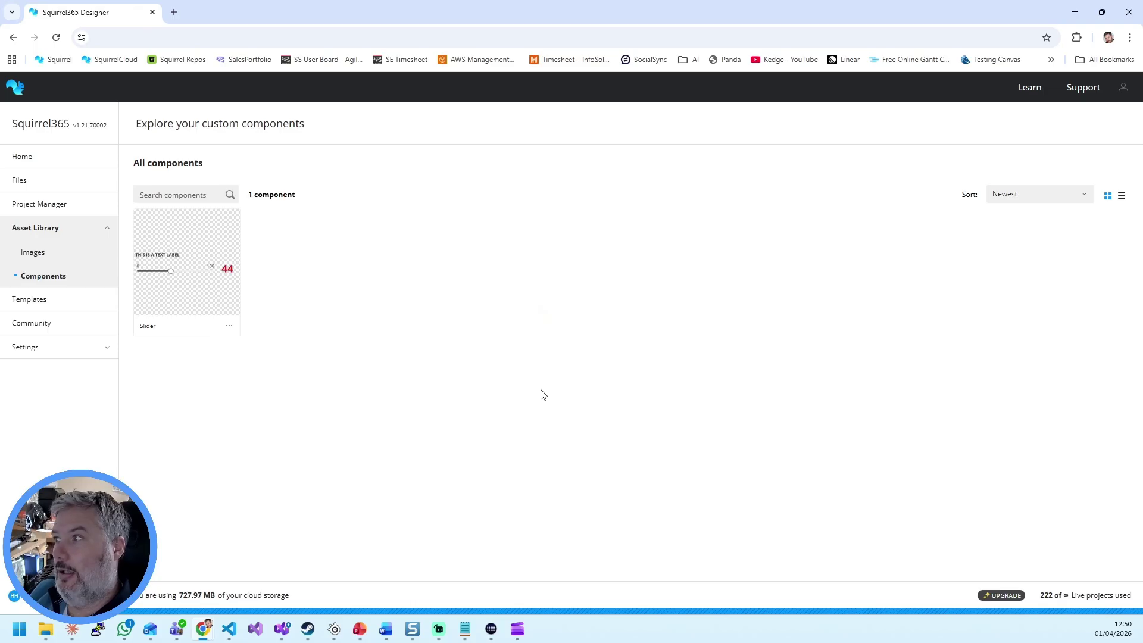
Open the "Custom COmponent test" project from the recent projects and postpone its Slider component update
click(40, 155)
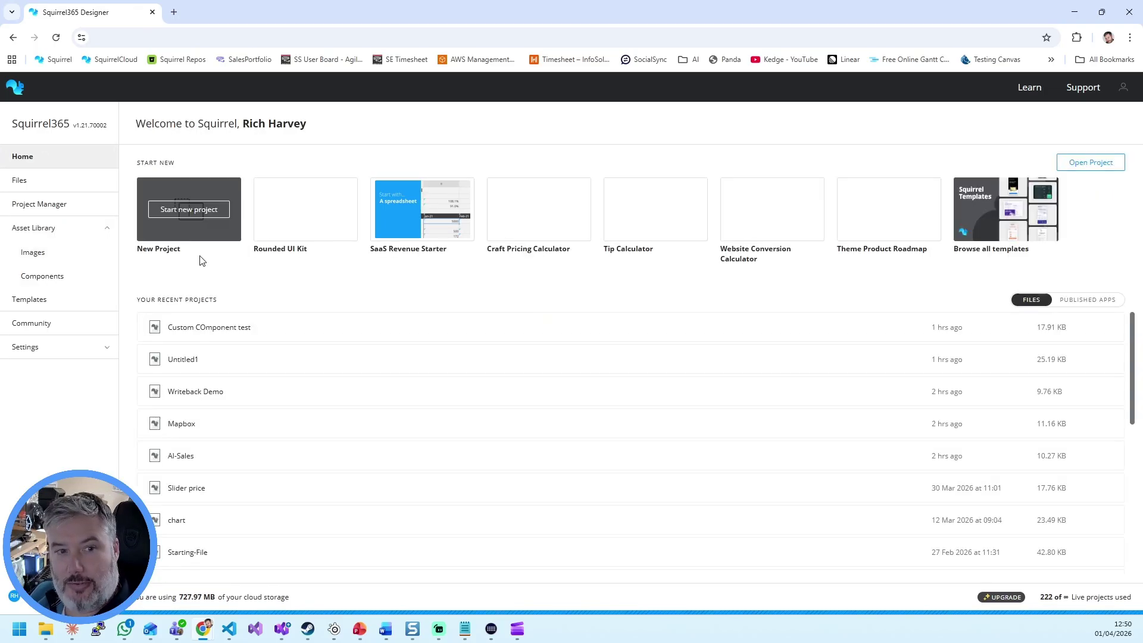
click(249, 337)
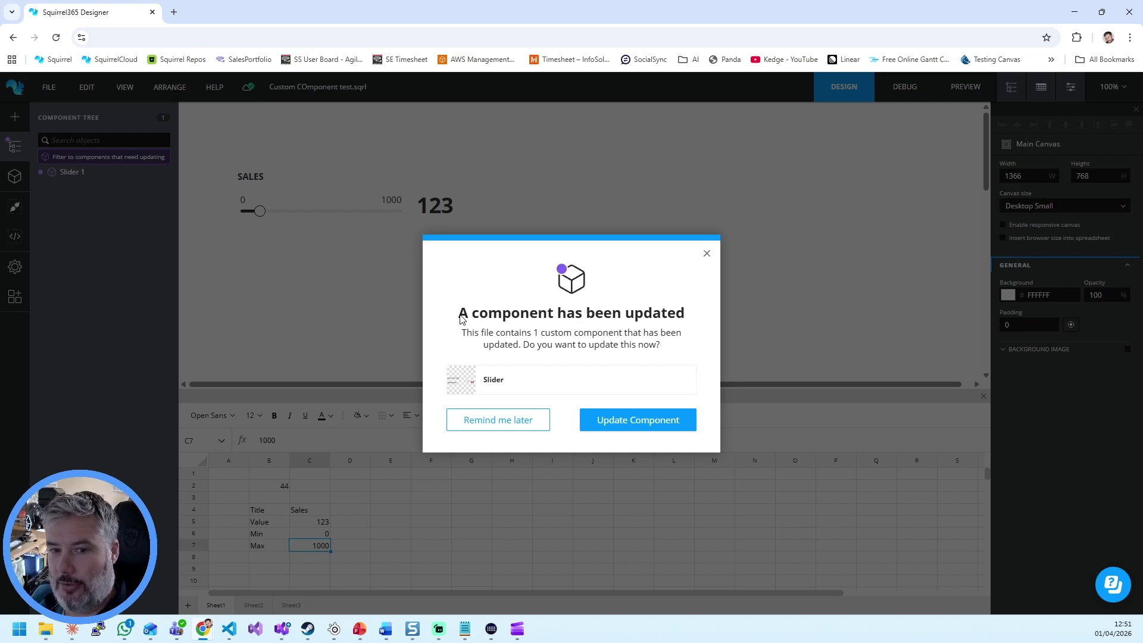
click(537, 422)
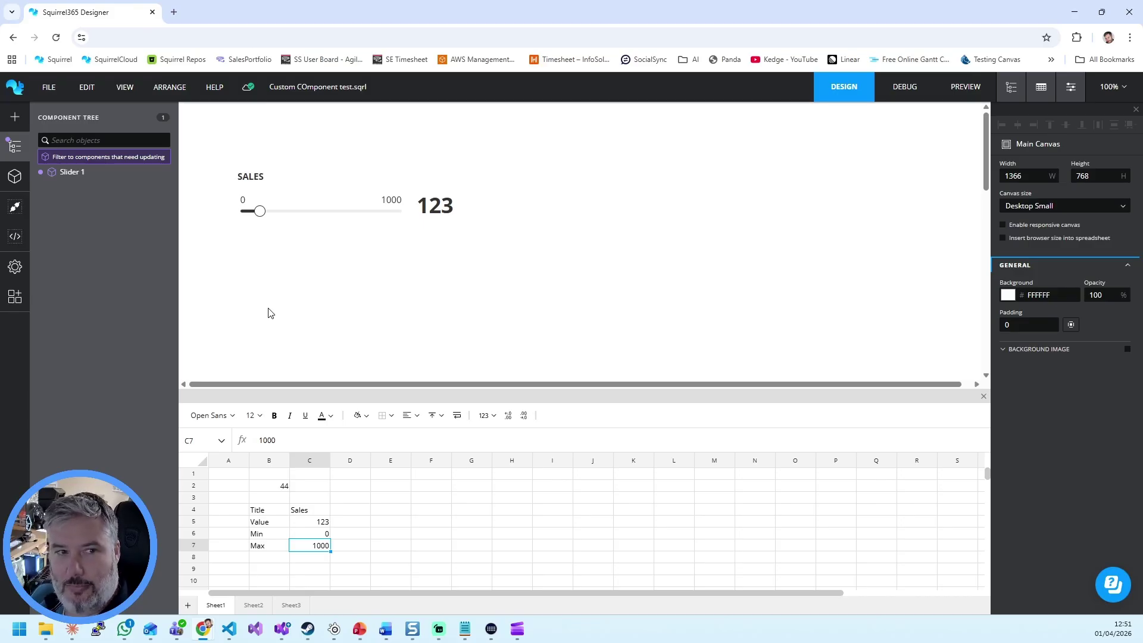
Reopen the "Custom COmponent test" project from the home page and accept the Slider component update
click(17, 87)
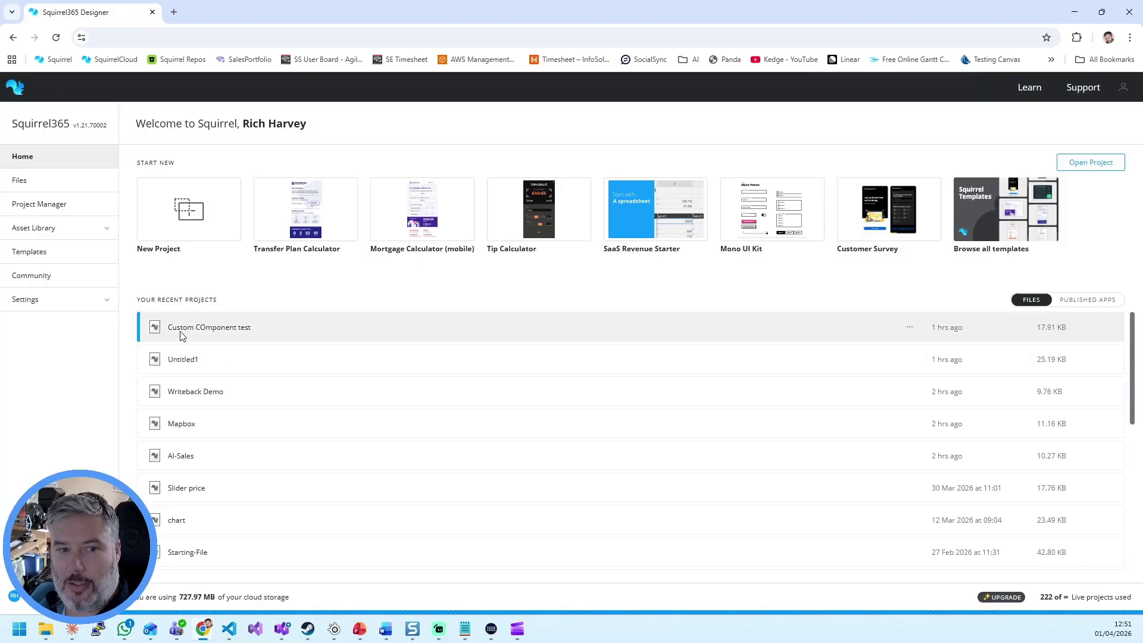
click(181, 337)
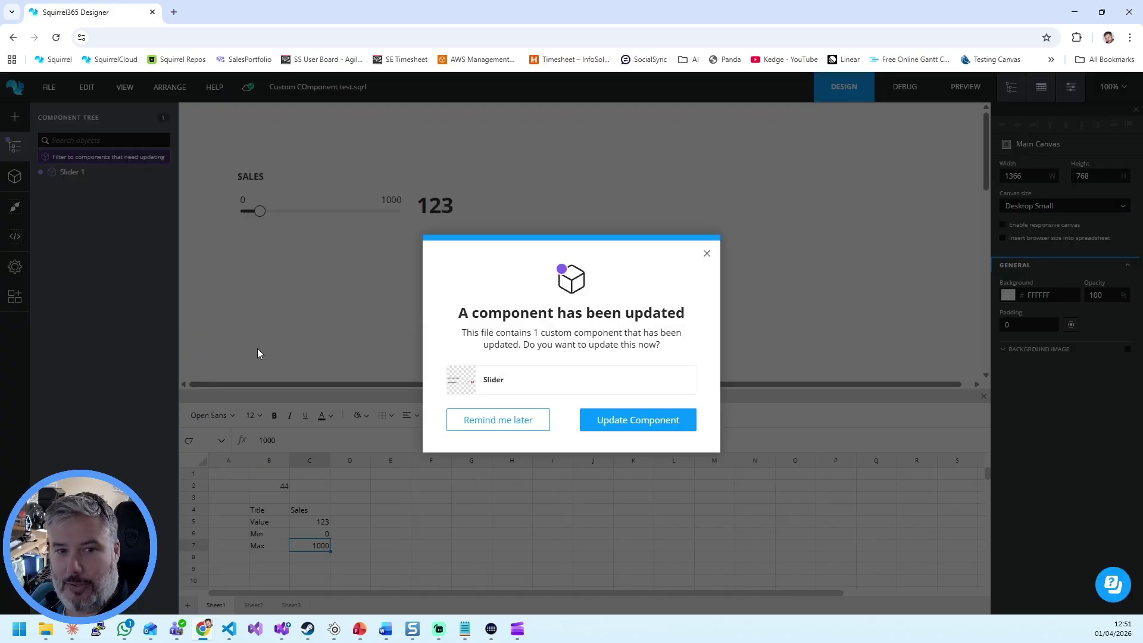
click(669, 429)
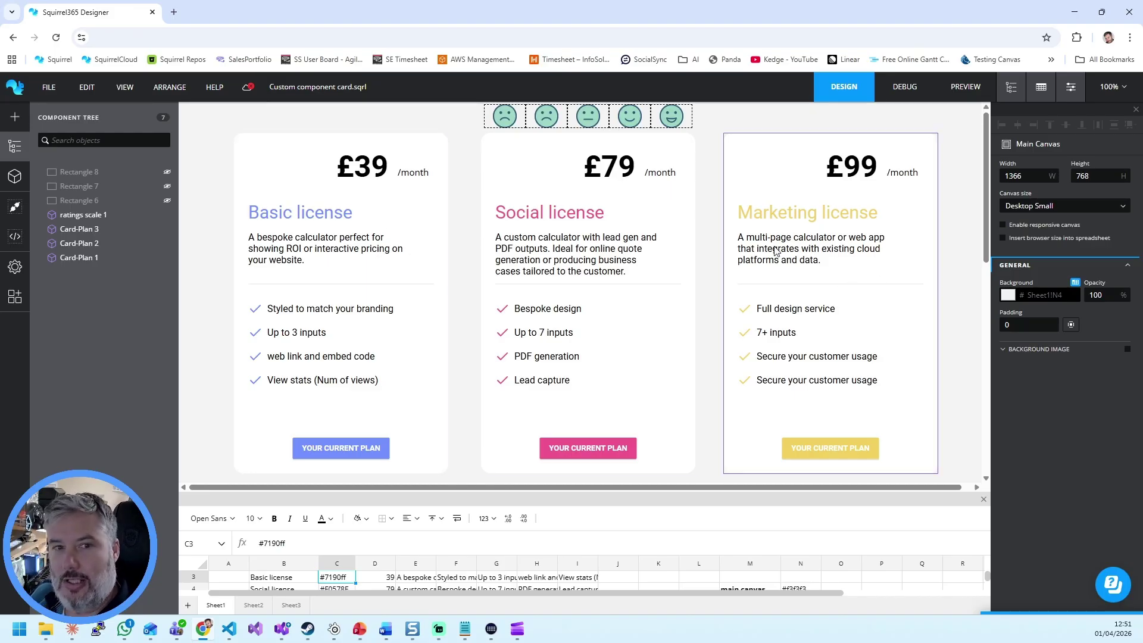
Inspect the linked properties of Card-Plan 3, Card-Plan 2 and Card-Plan 1 in the custom component card project
click(84, 230)
click(87, 240)
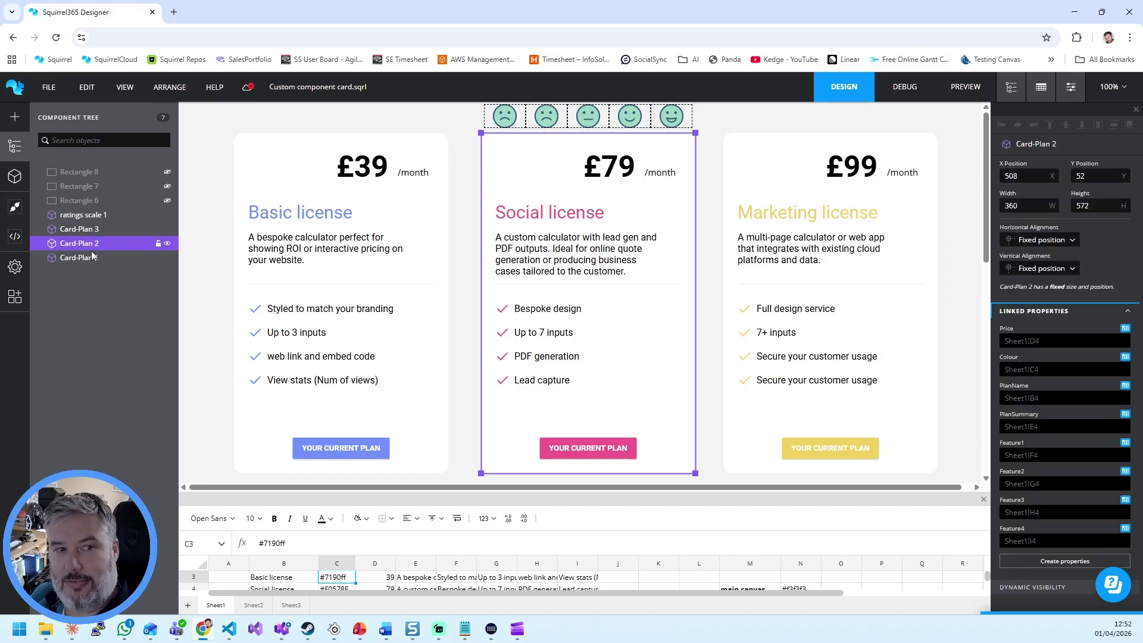
click(83, 257)
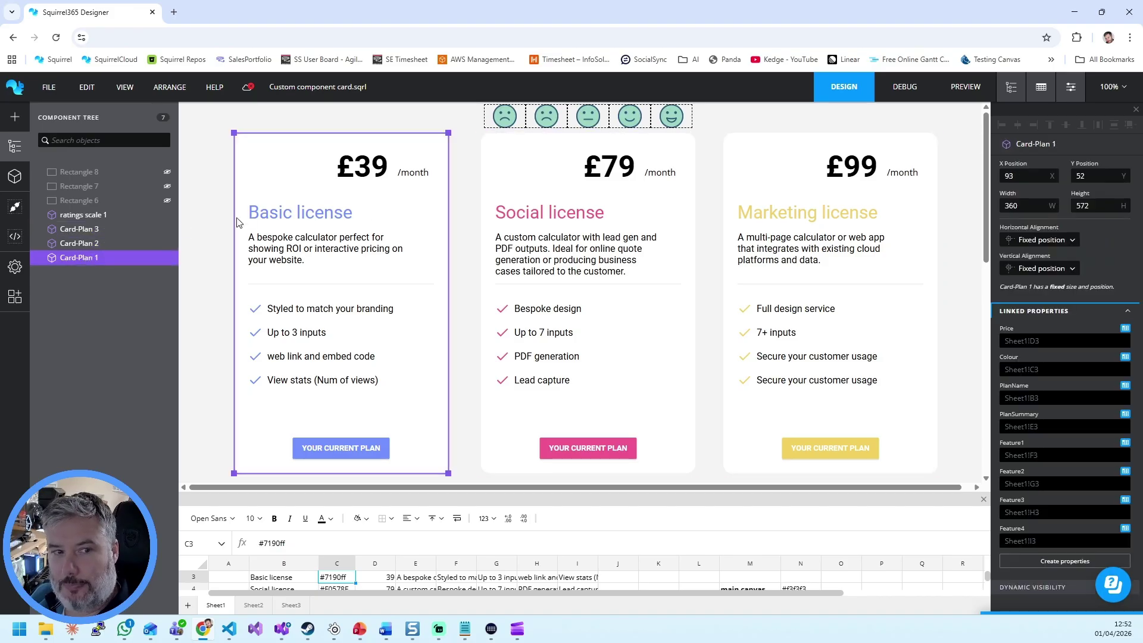
double_click(73, 257)
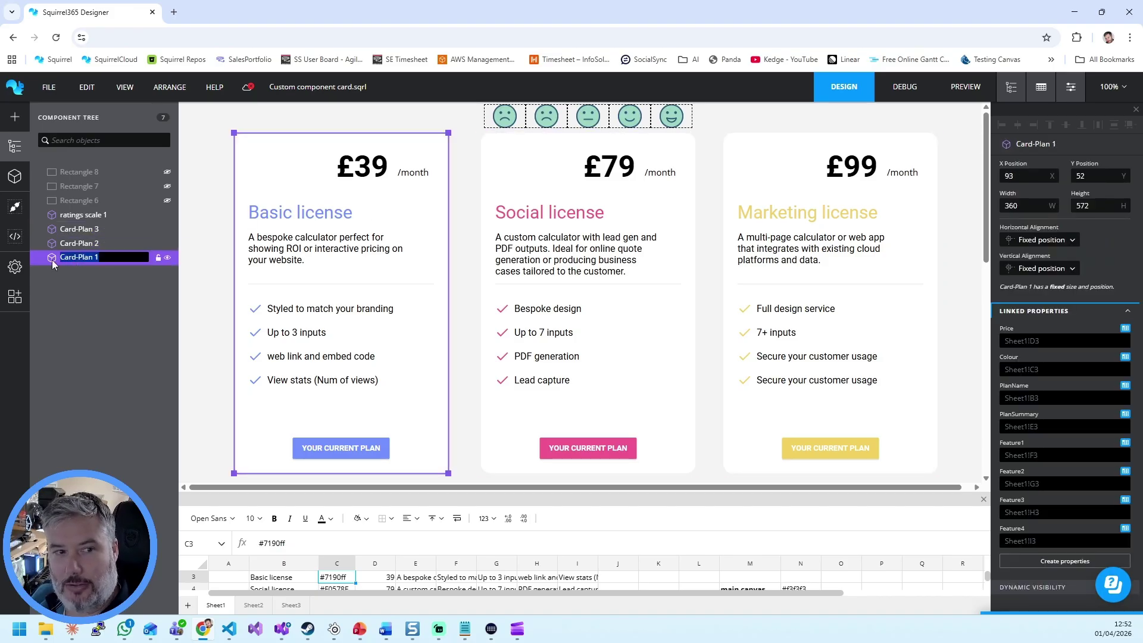
click(91, 279)
View the structure and linked properties of Card-Plan 1's custom component in the component editor, and return to the project
right_click(112, 258)
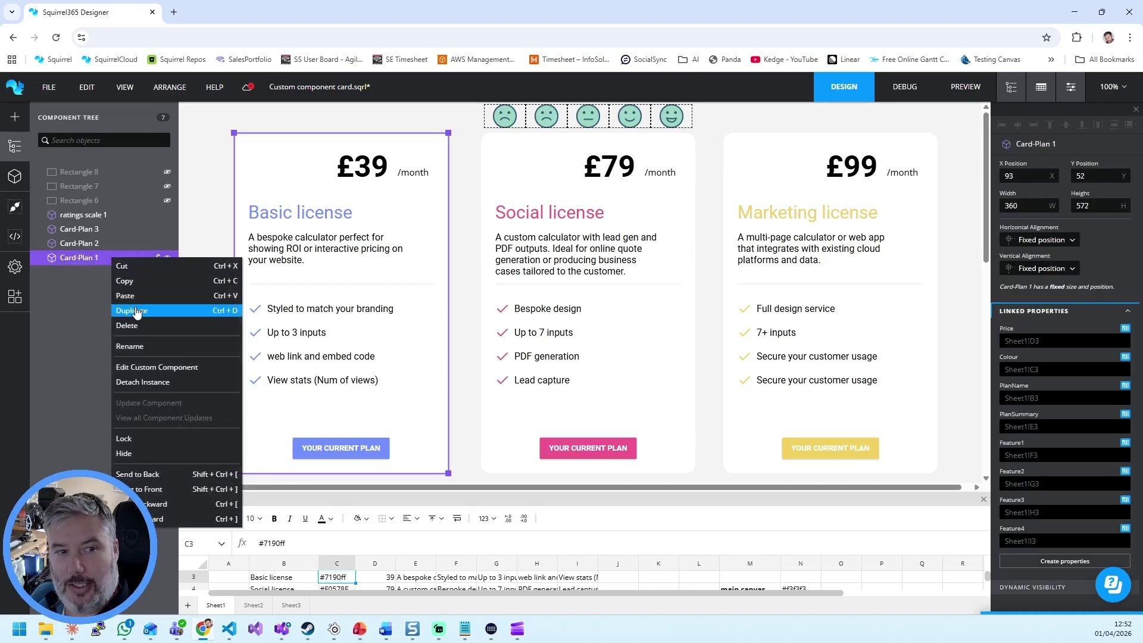
click(168, 370)
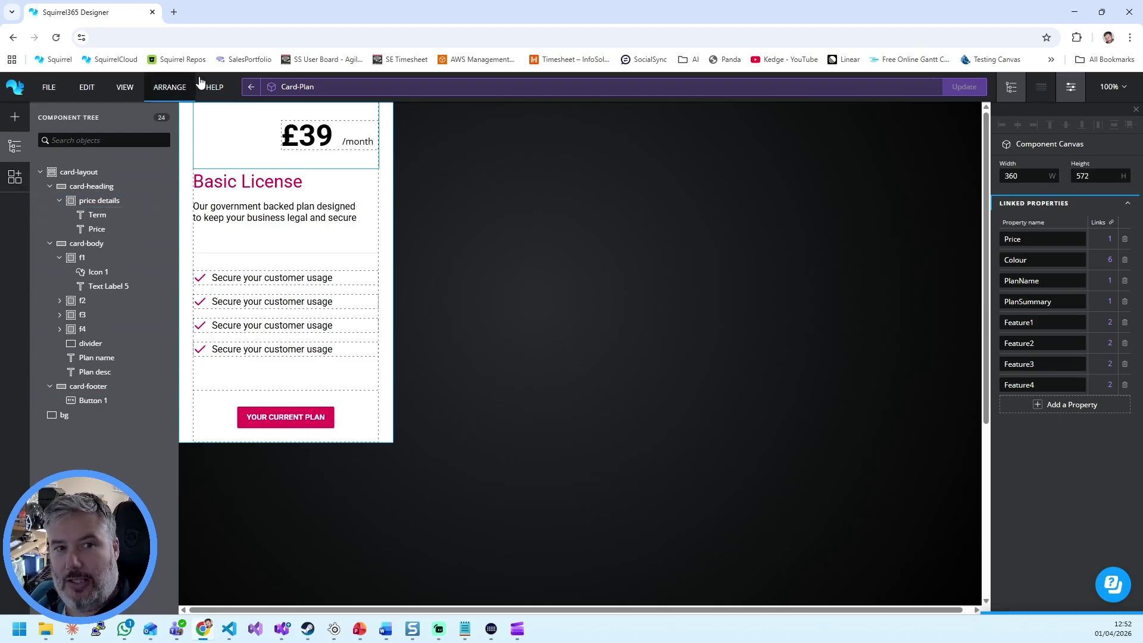
click(251, 87)
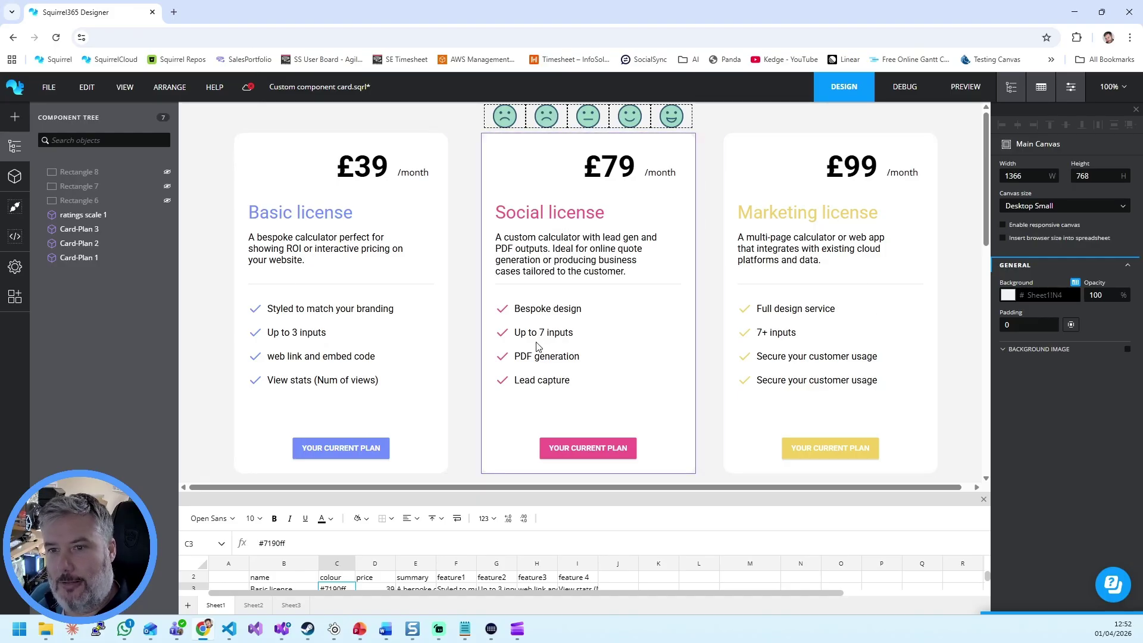
Compare the linked properties of Card-Plan 3 and Card-Plan 1, and revisit the Card-Plan component definition without changing it
click(86, 228)
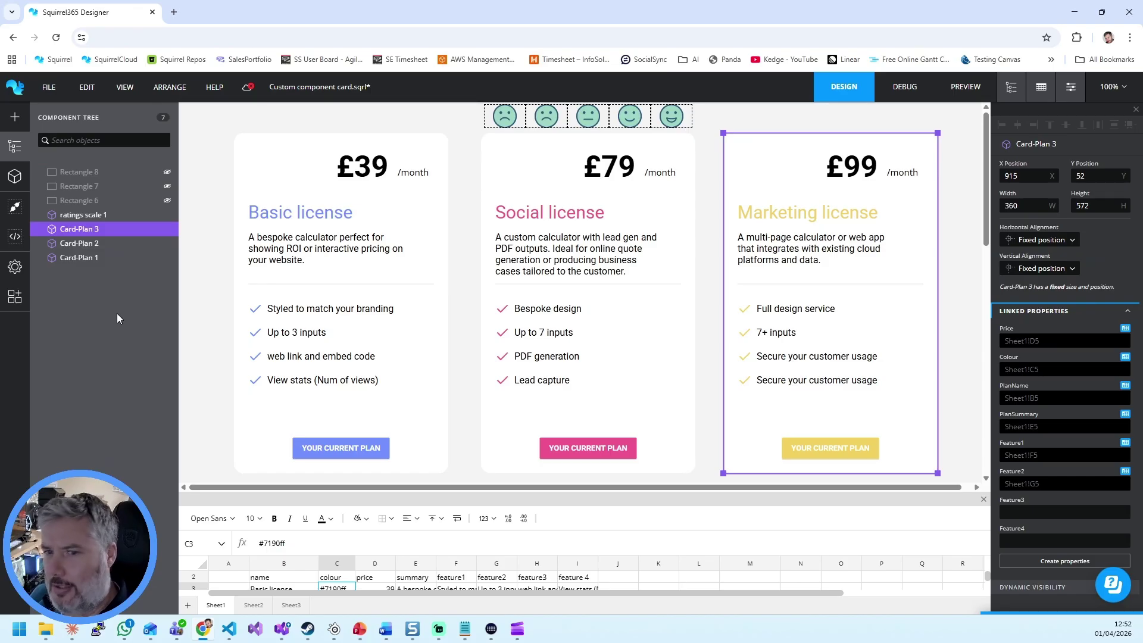
click(105, 260)
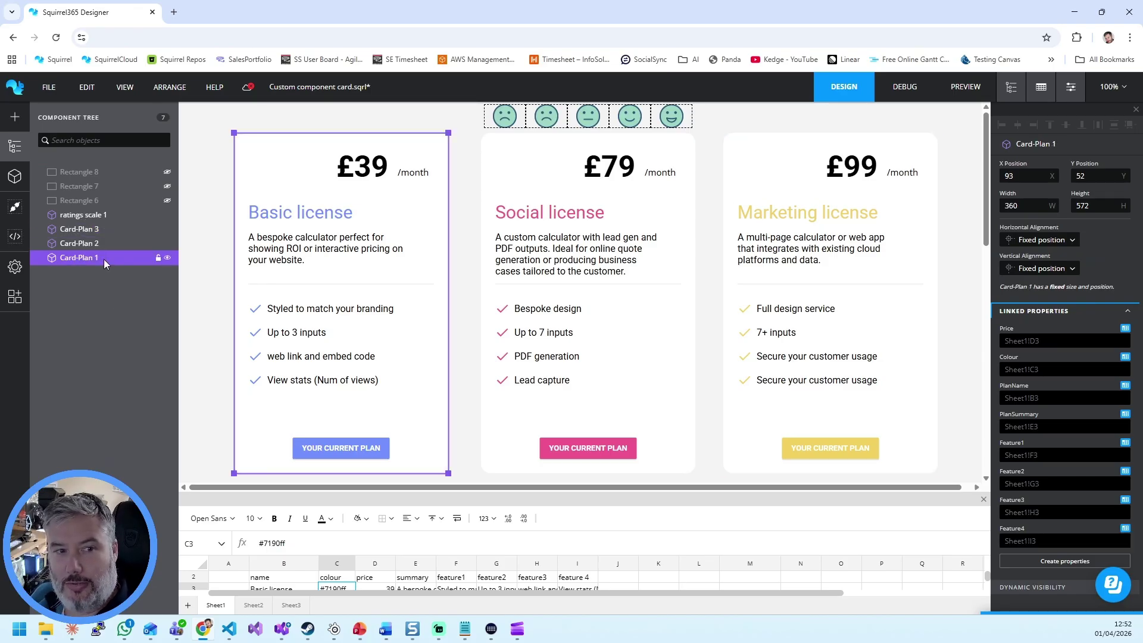
right_click(83, 257)
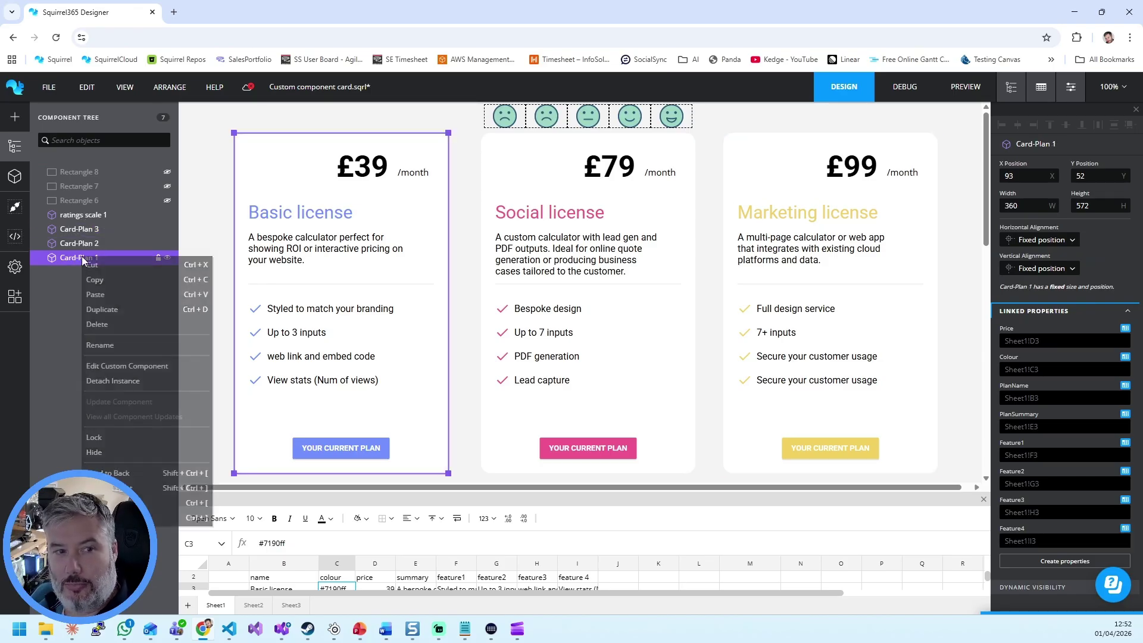
click(125, 368)
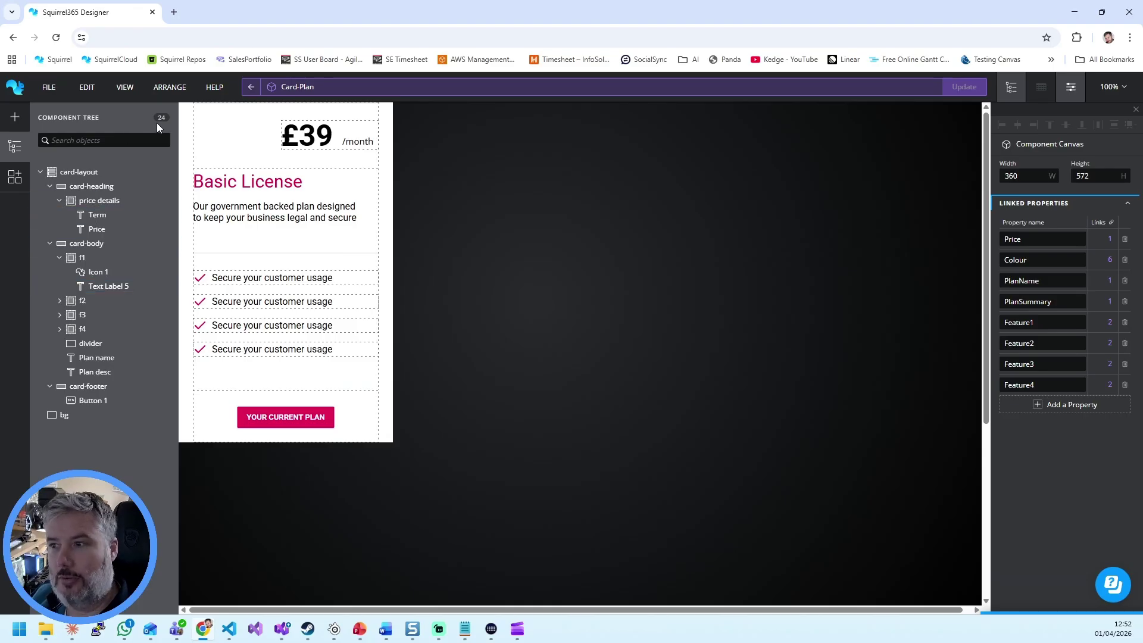
click(247, 88)
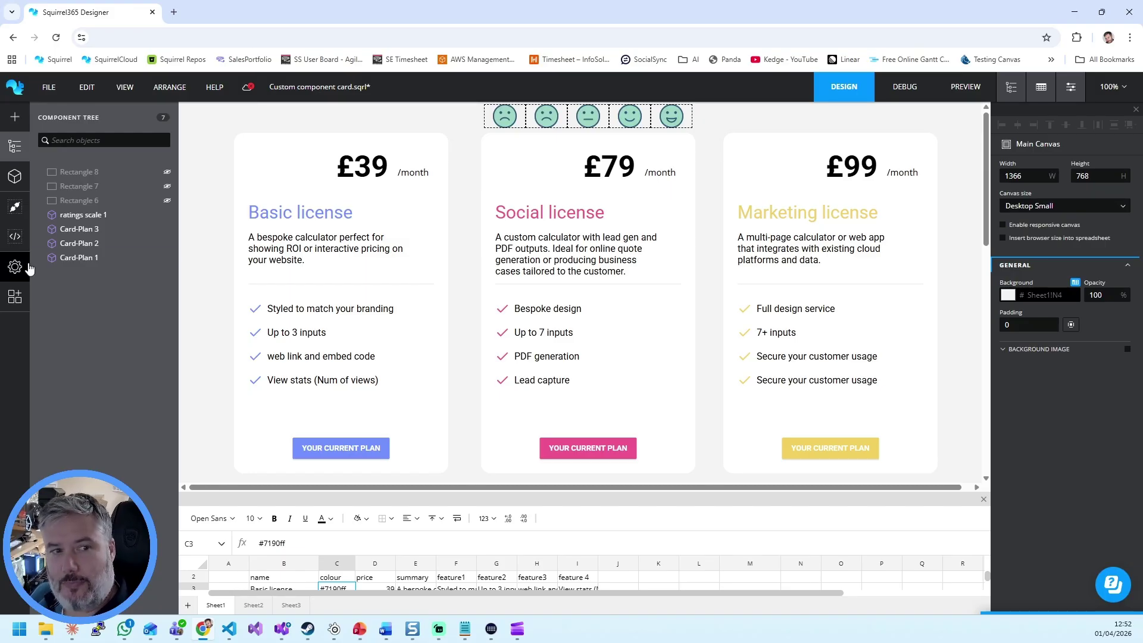
Check the spreadsheet cells linked to each pricing card, from Card-Plan 1 through Card-Plan 3
click(77, 257)
click(79, 242)
click(81, 229)
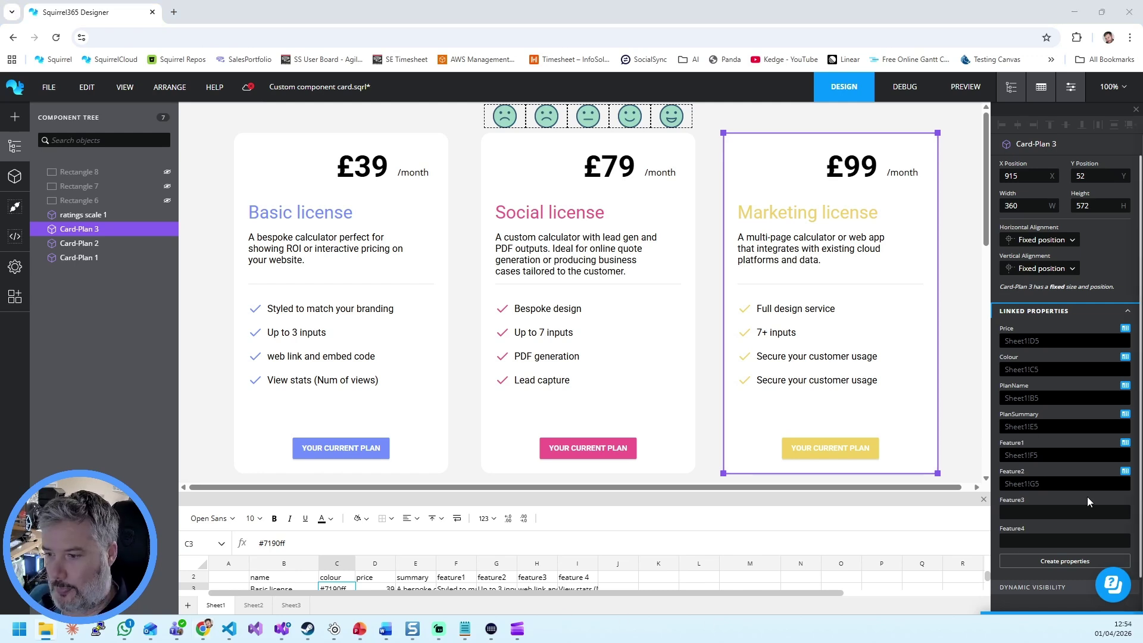
key(alt+Tab)
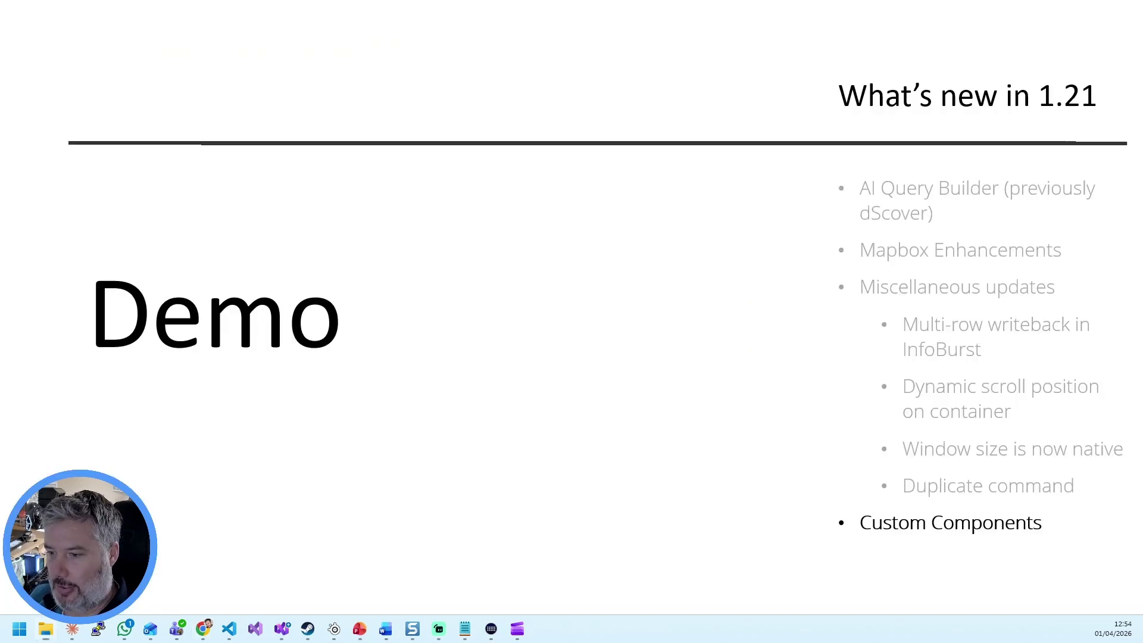
click(868, 421)
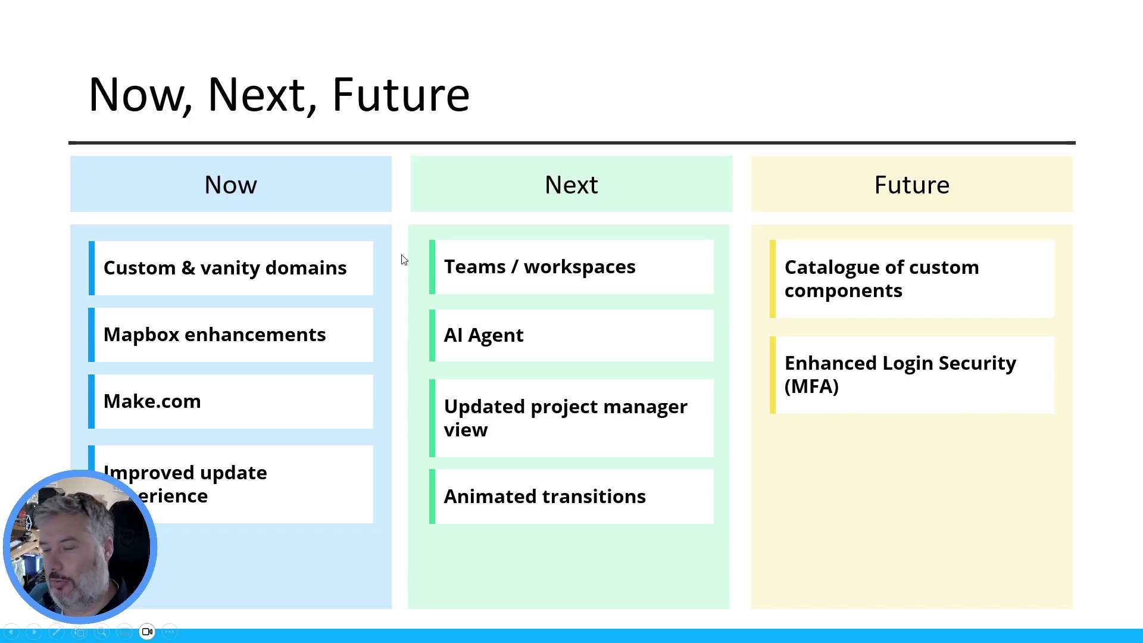
click(431, 242)
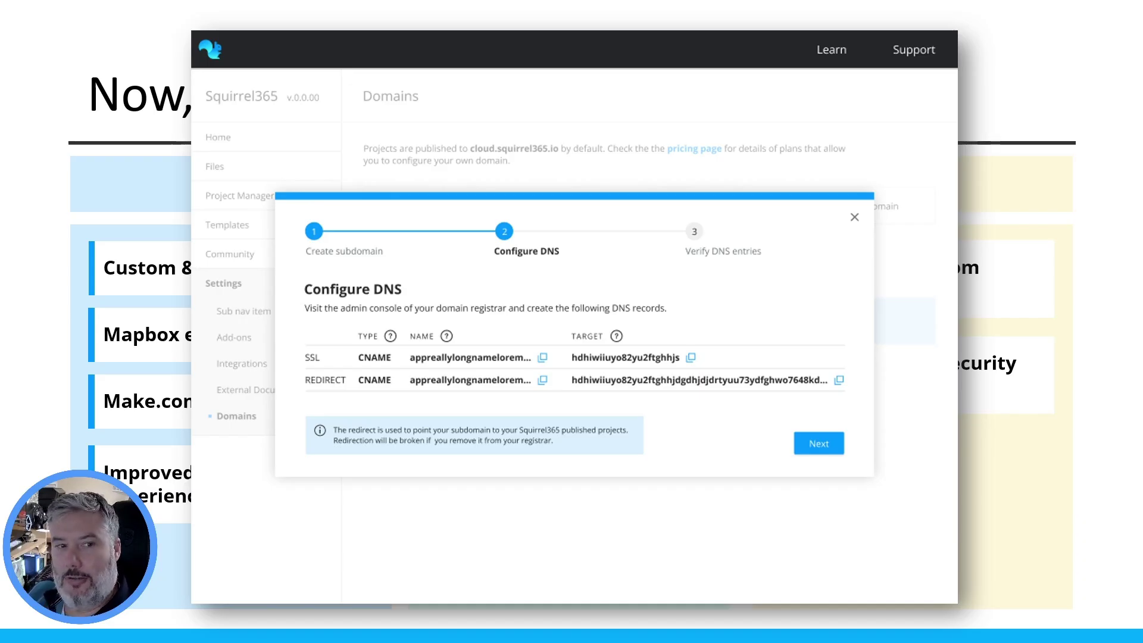
key(Right)
key(Left)
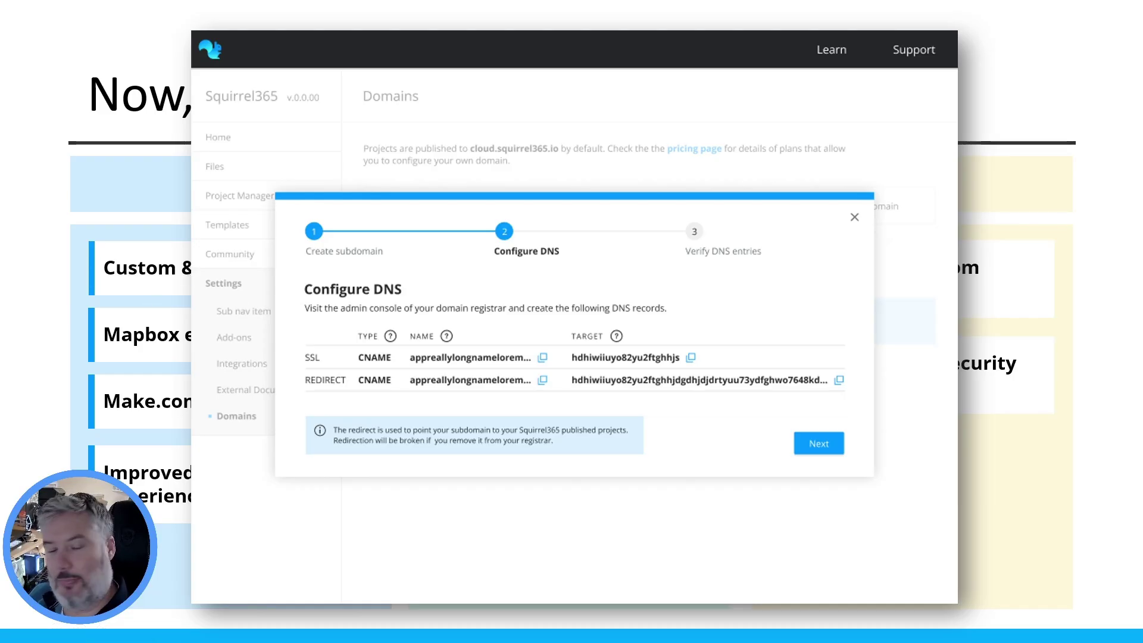
key(Right)
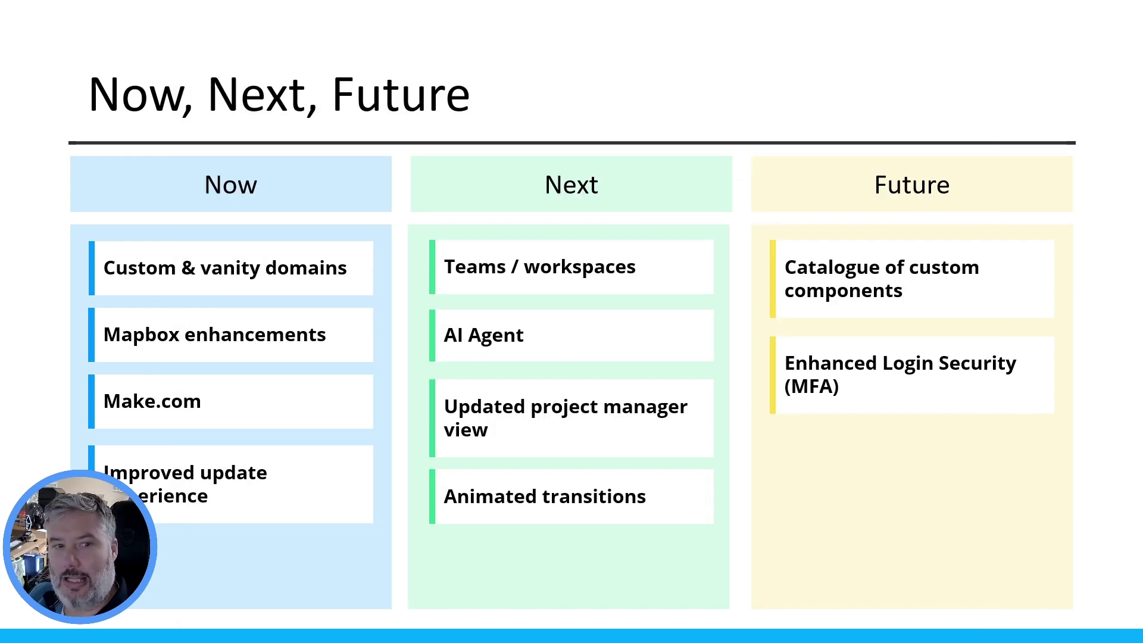
key(Left)
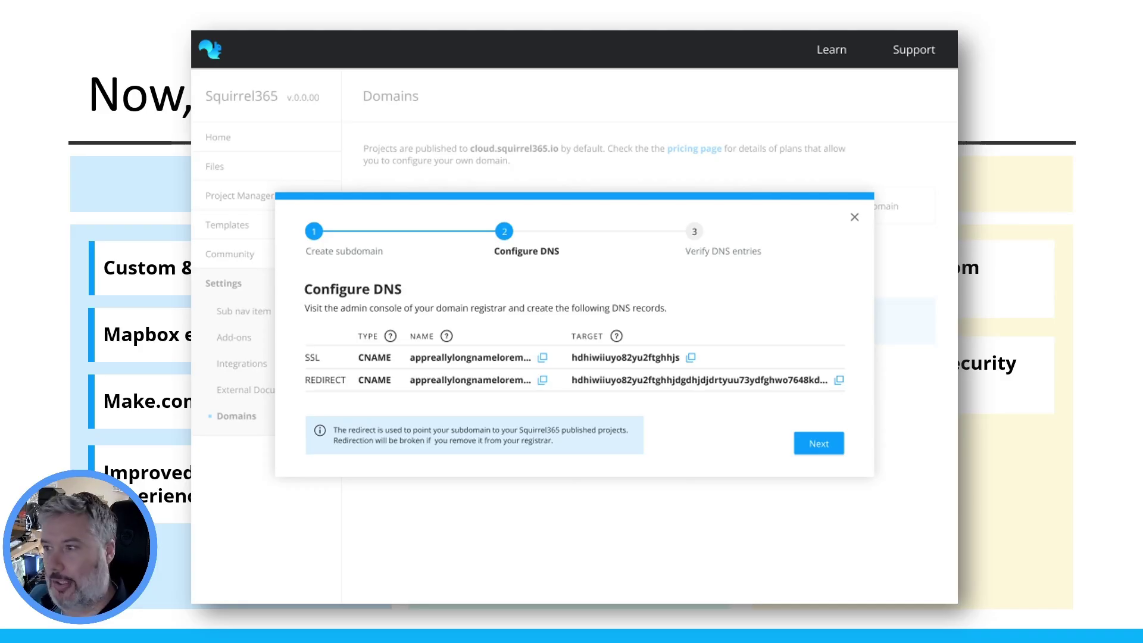
click(142, 332)
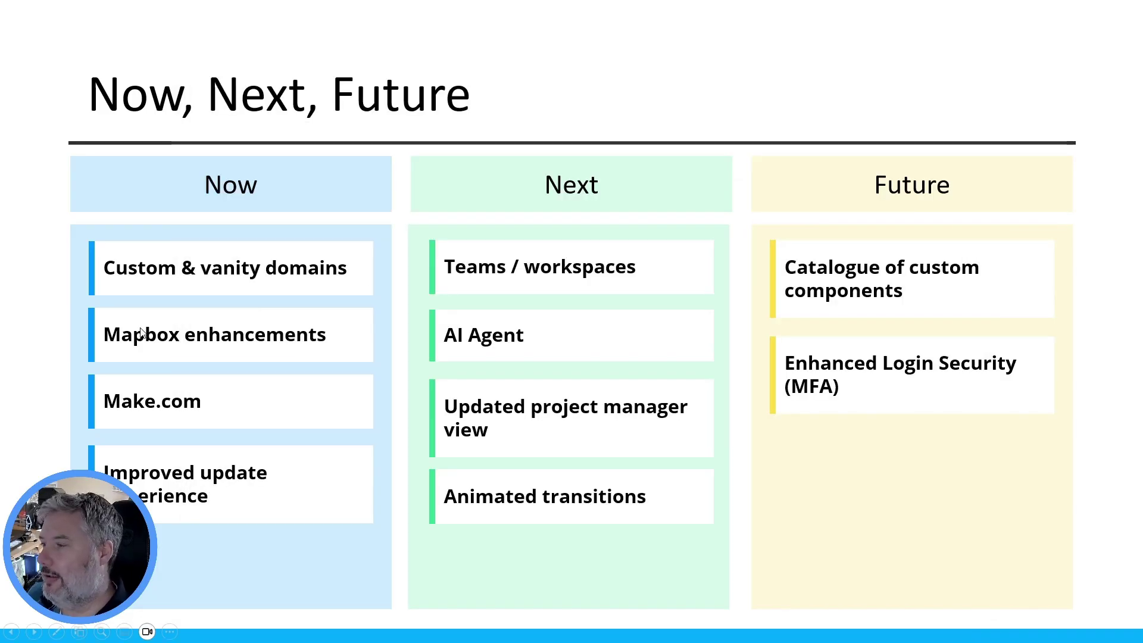